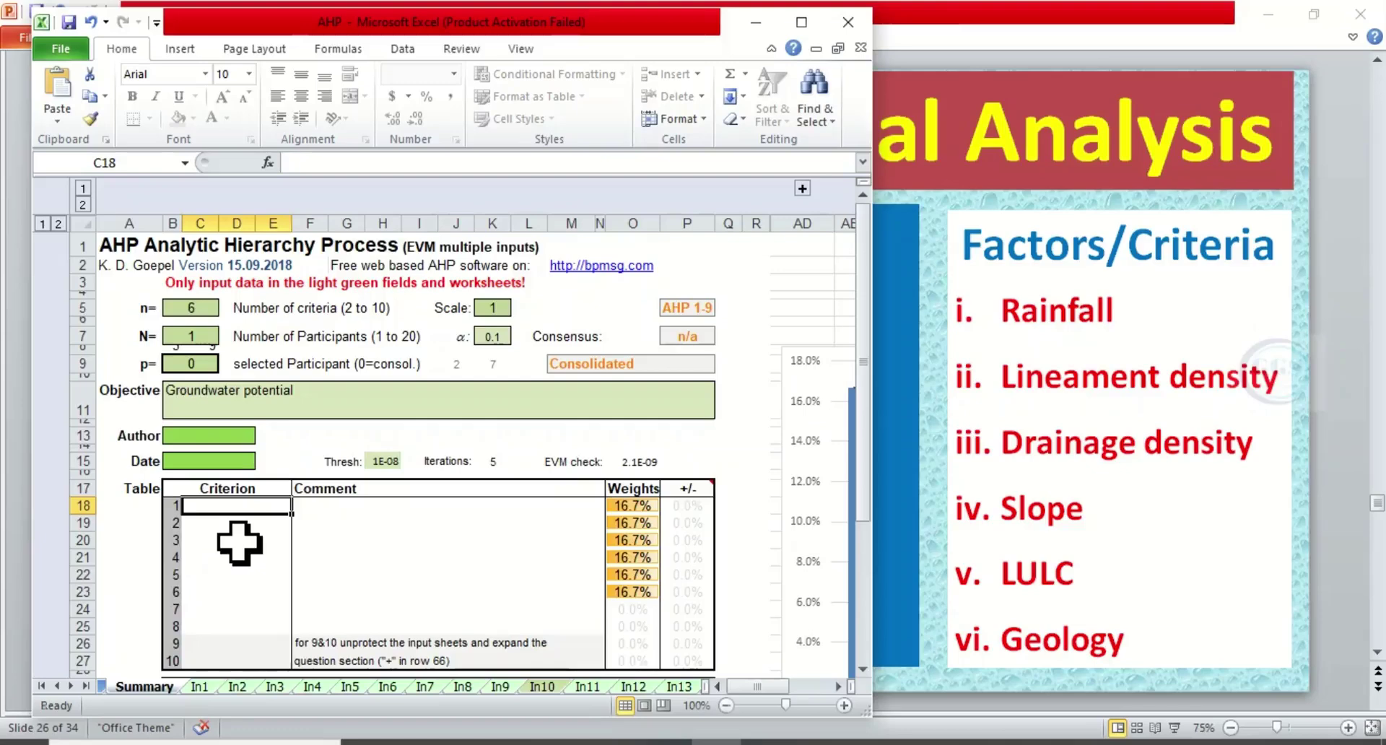
# Step: Enter Rainfall, Lineament density and Drainage density as criteria 1 to 3 in the Criterion table
pyautogui.write('Rainfa')
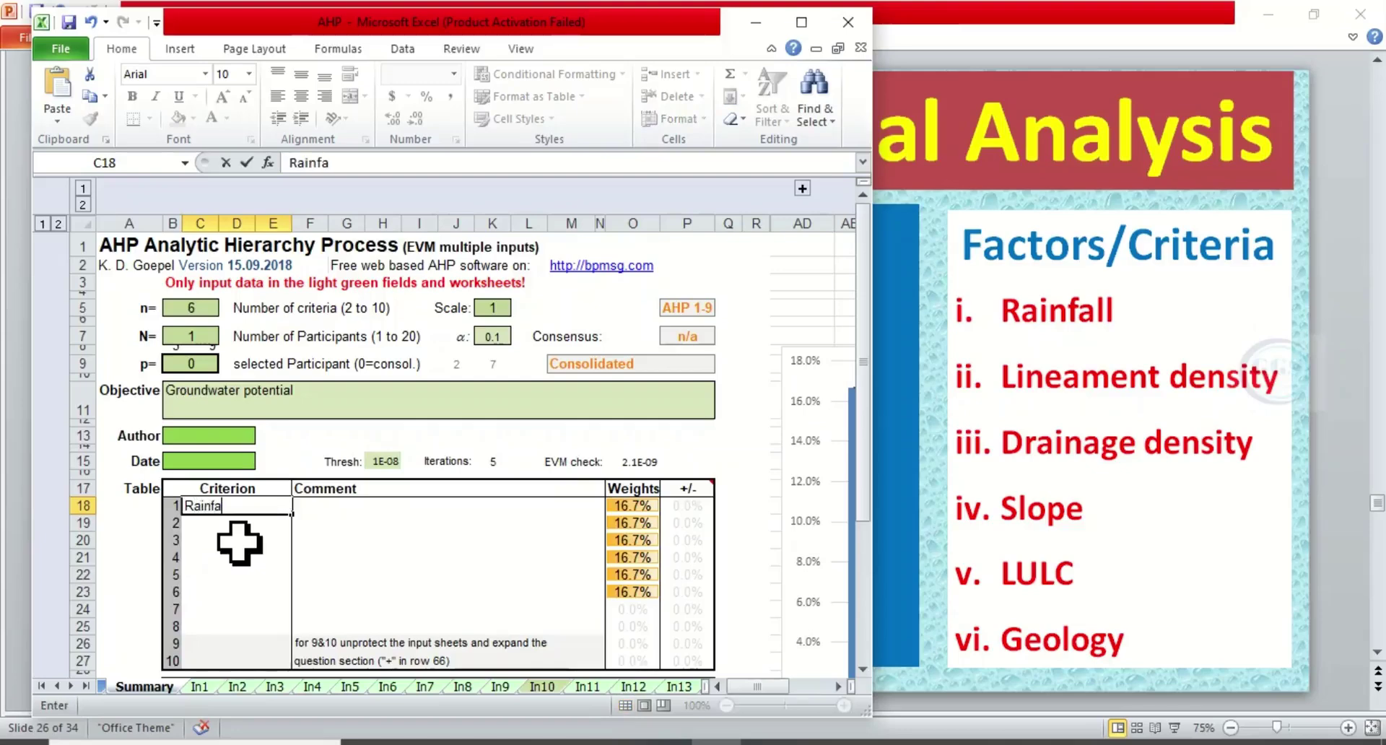
pyautogui.write('ll')
pyautogui.press('Return')
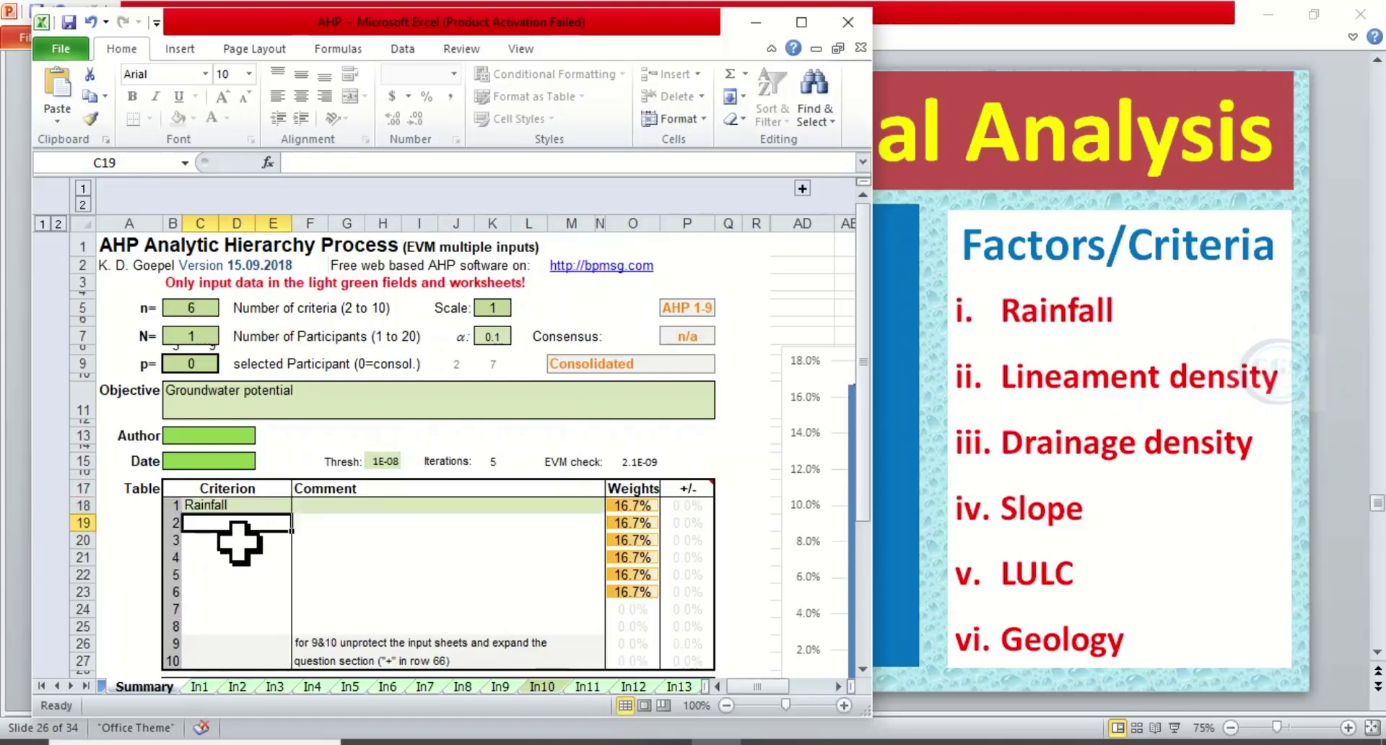
pyautogui.write('Lineament density')
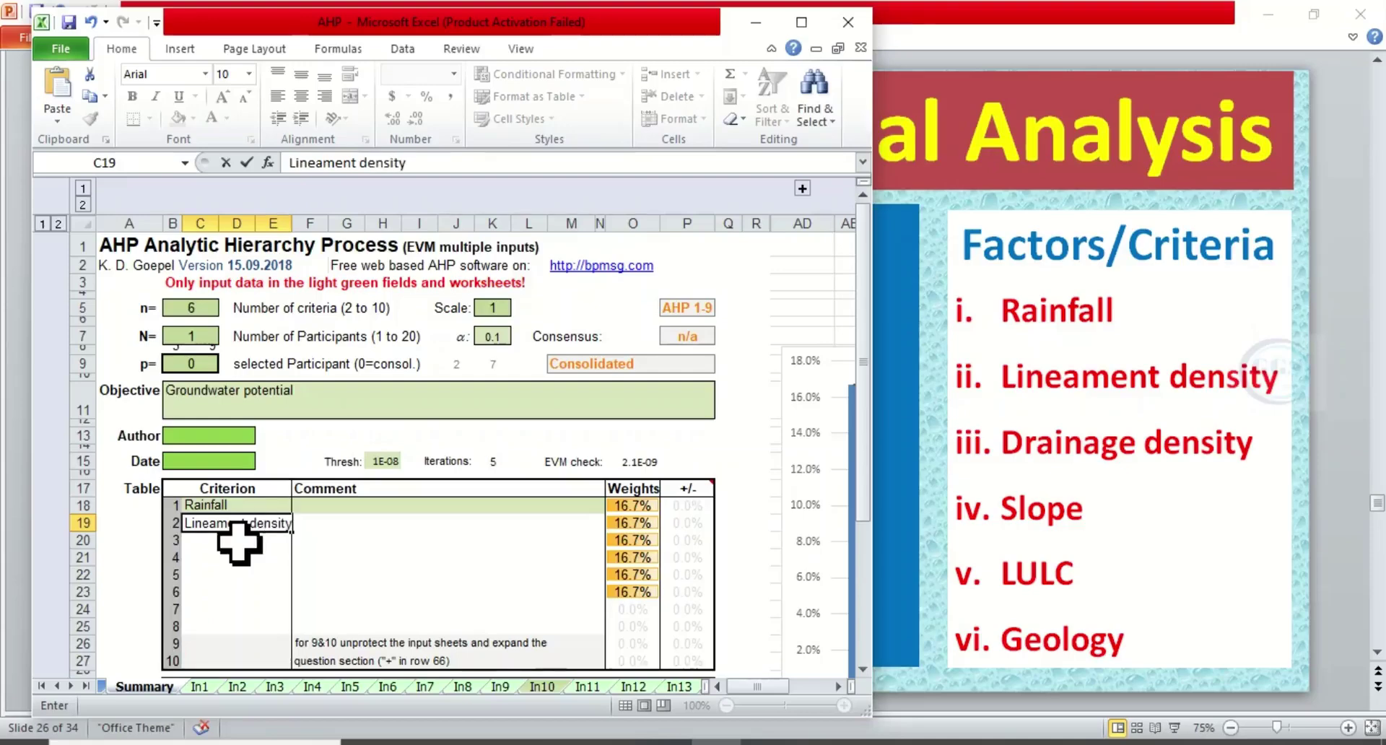
pyautogui.press('Return')
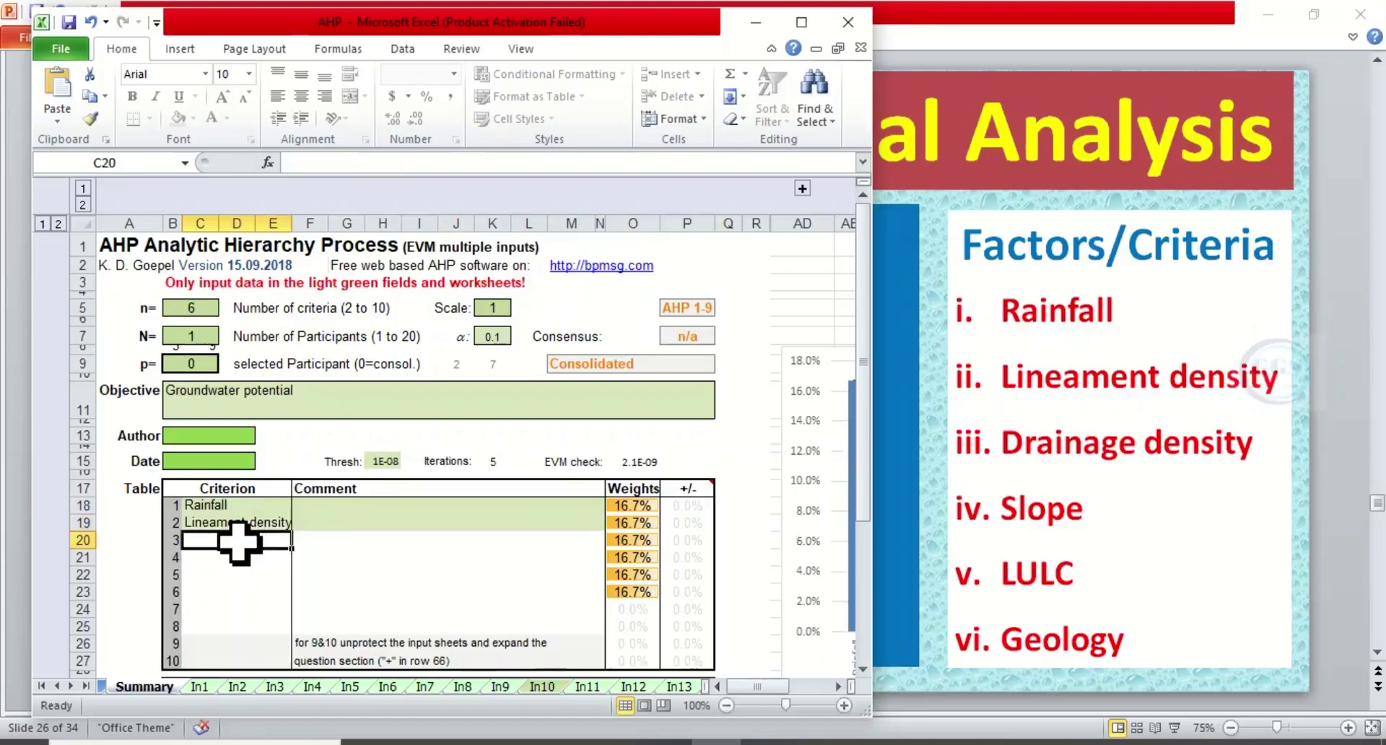
pyautogui.write('Dr')
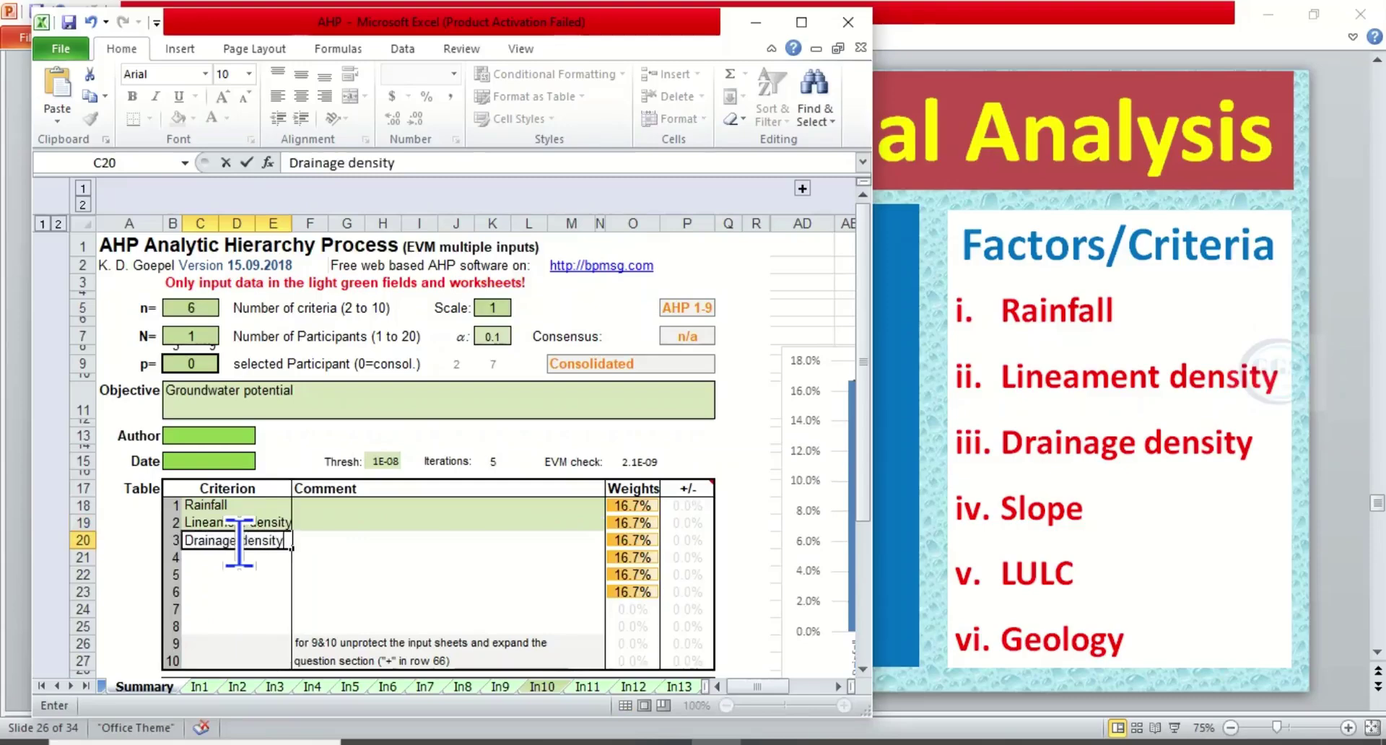
pyautogui.write('ainage density')
pyautogui.press('Return')
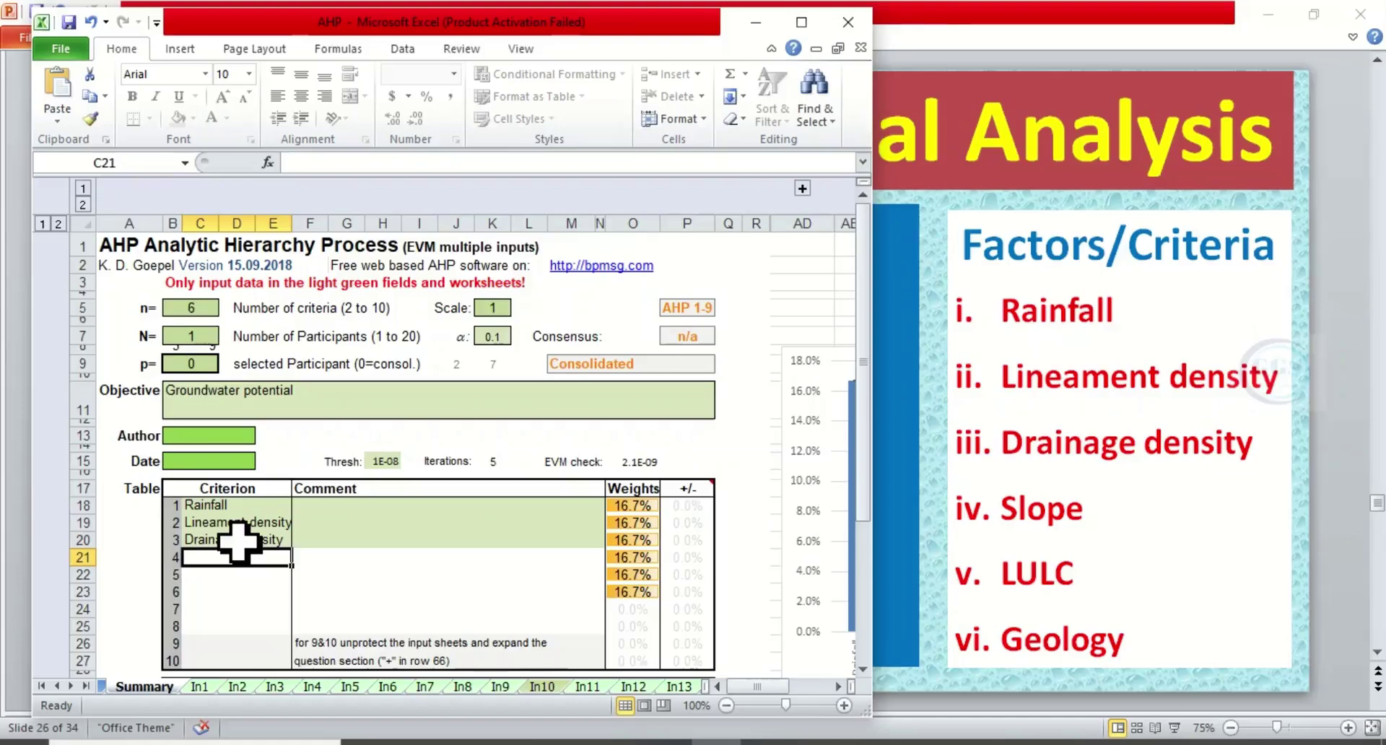
# Step: Fill in criteria 4 to 6 of the Criterion table with Slope, LULC and Geology
pyautogui.write('Slope')
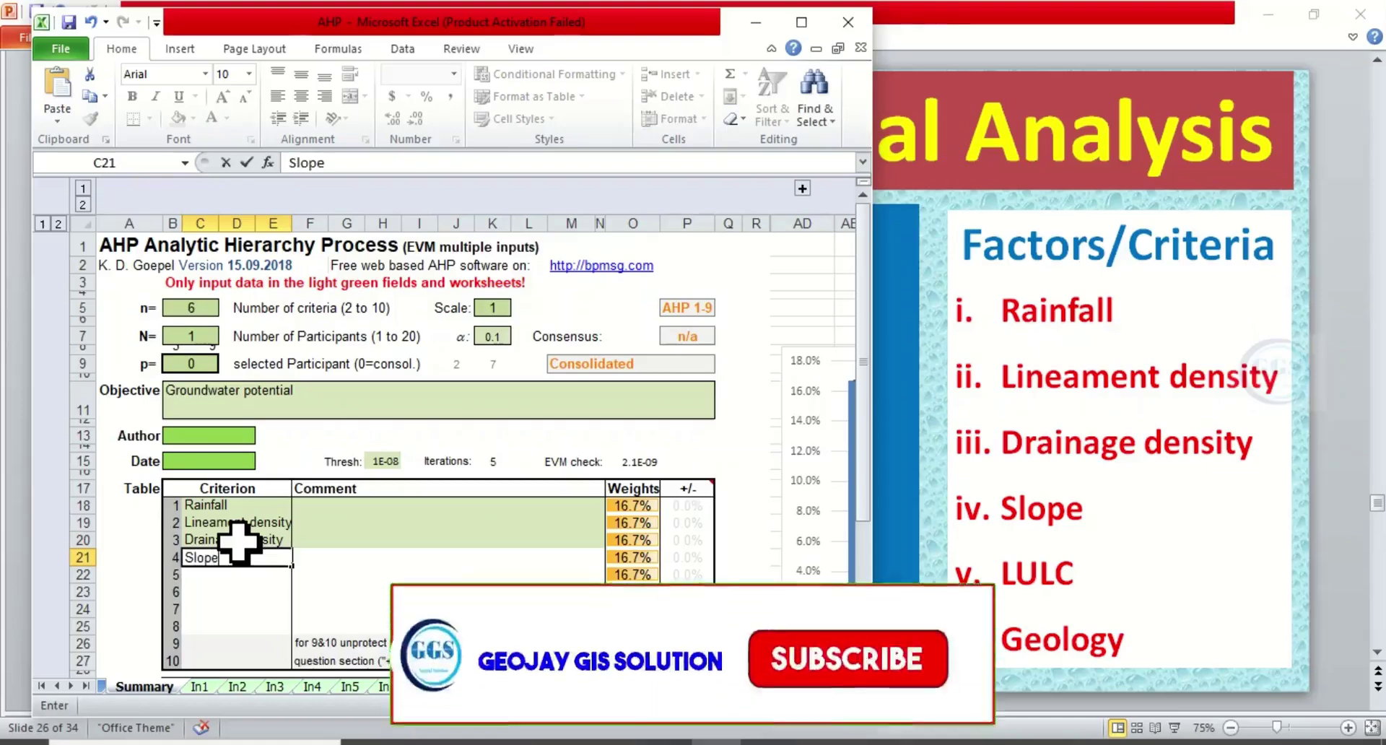
pyautogui.press('Return')
pyautogui.write('LUL')
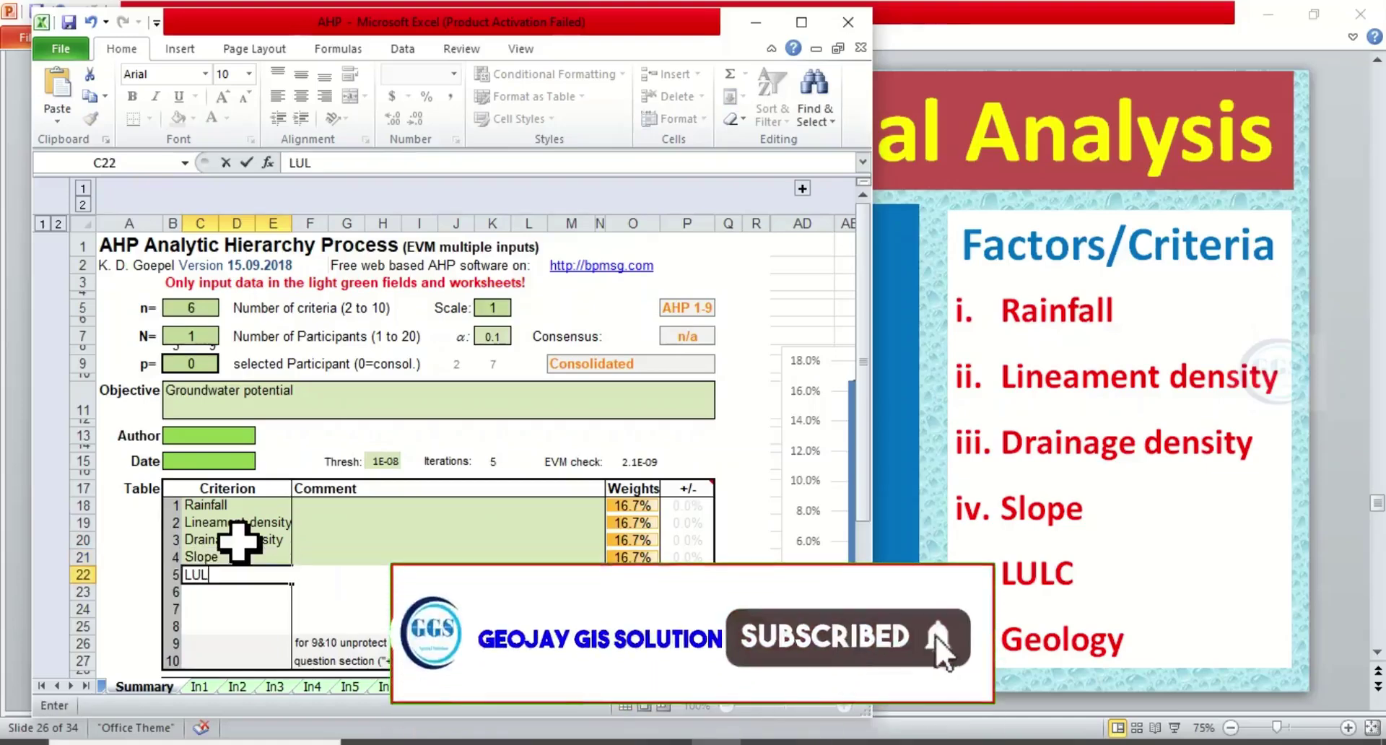
pyautogui.write('C')
pyautogui.press('Return')
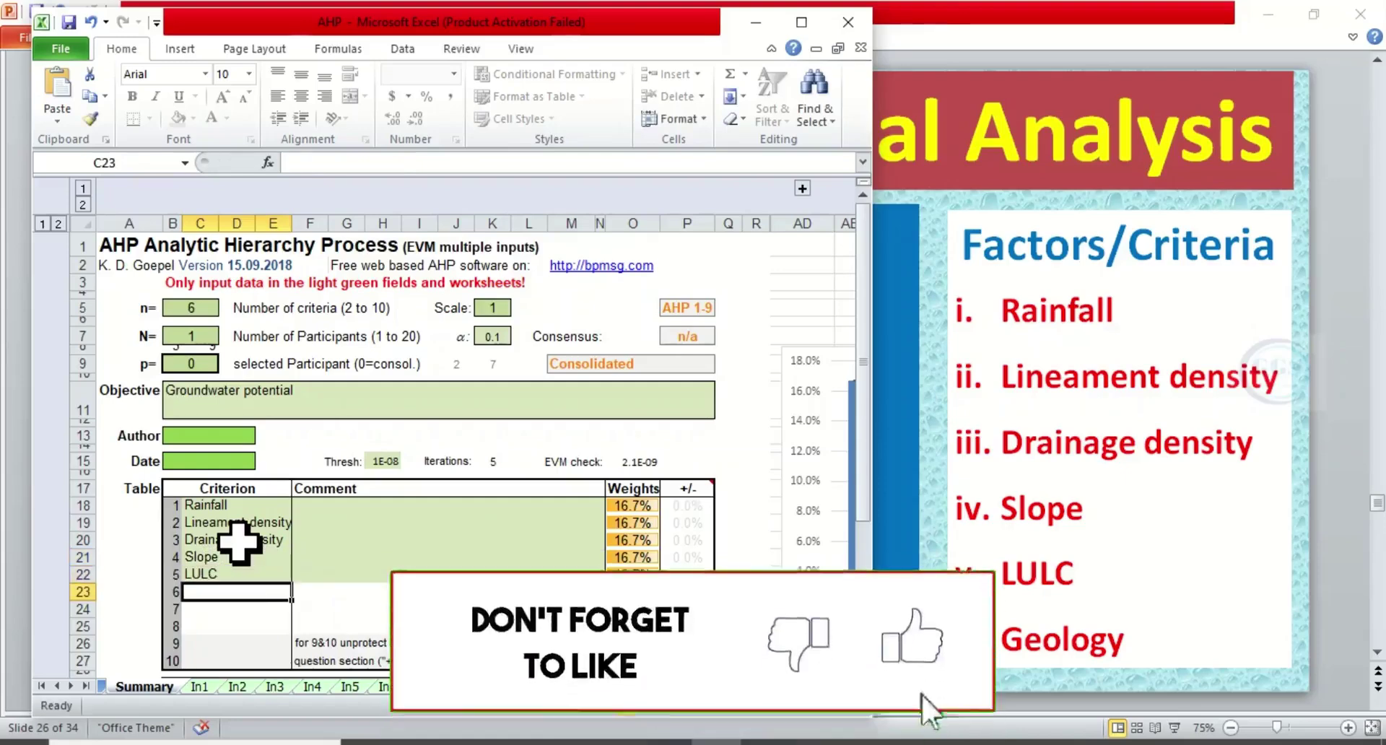
pyautogui.write('Geolo')
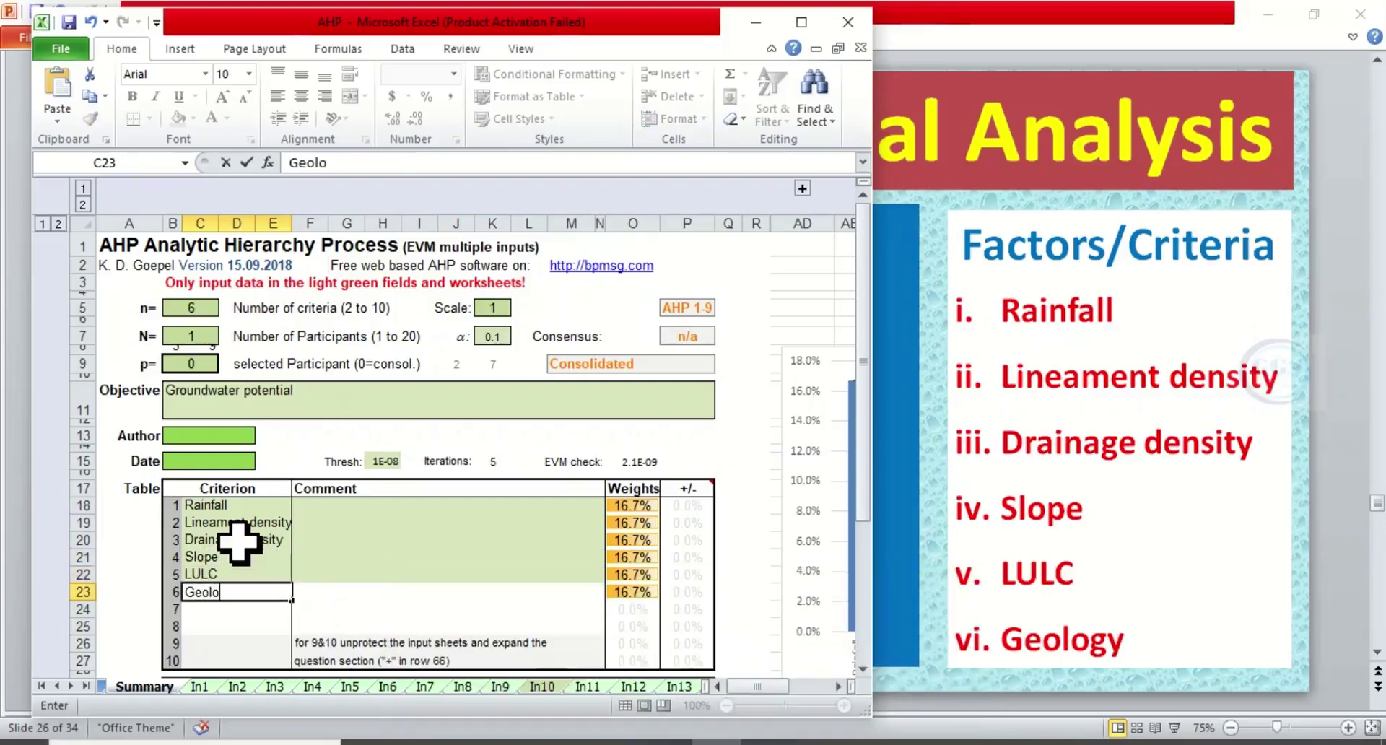
pyautogui.write('gy')
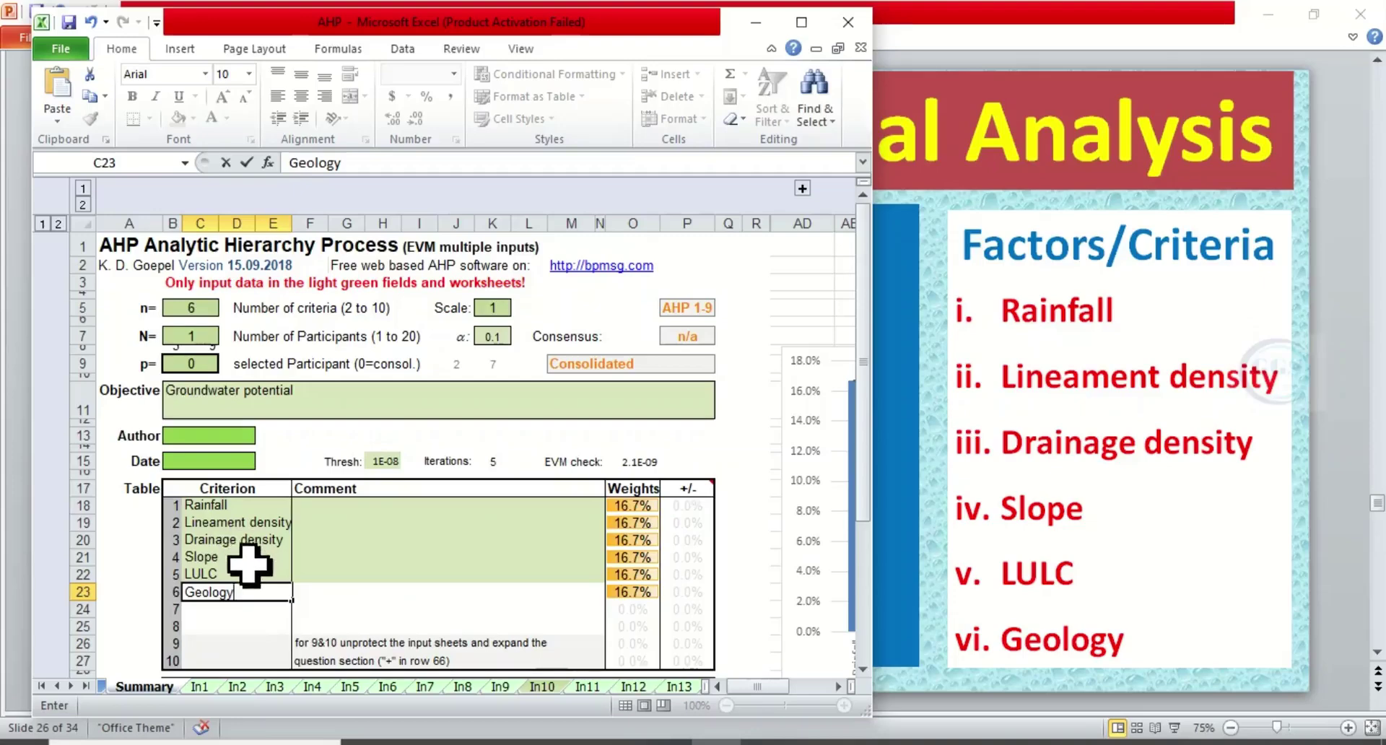
pyautogui.click(247, 572)
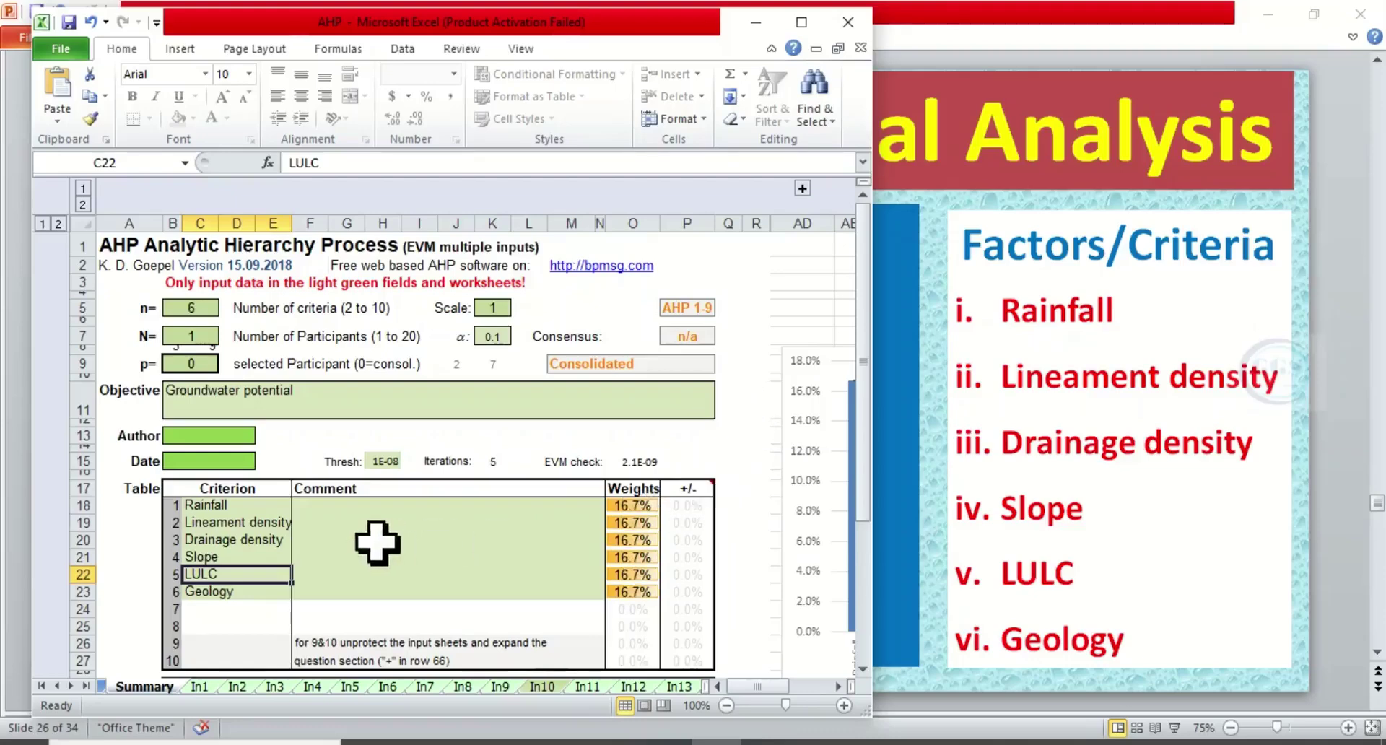
# Step: Maximize the AHP workbook window and look over the criteria table, result section and weights chart
pyautogui.click(803, 30)
pyautogui.scroll(-2, 510, 483)
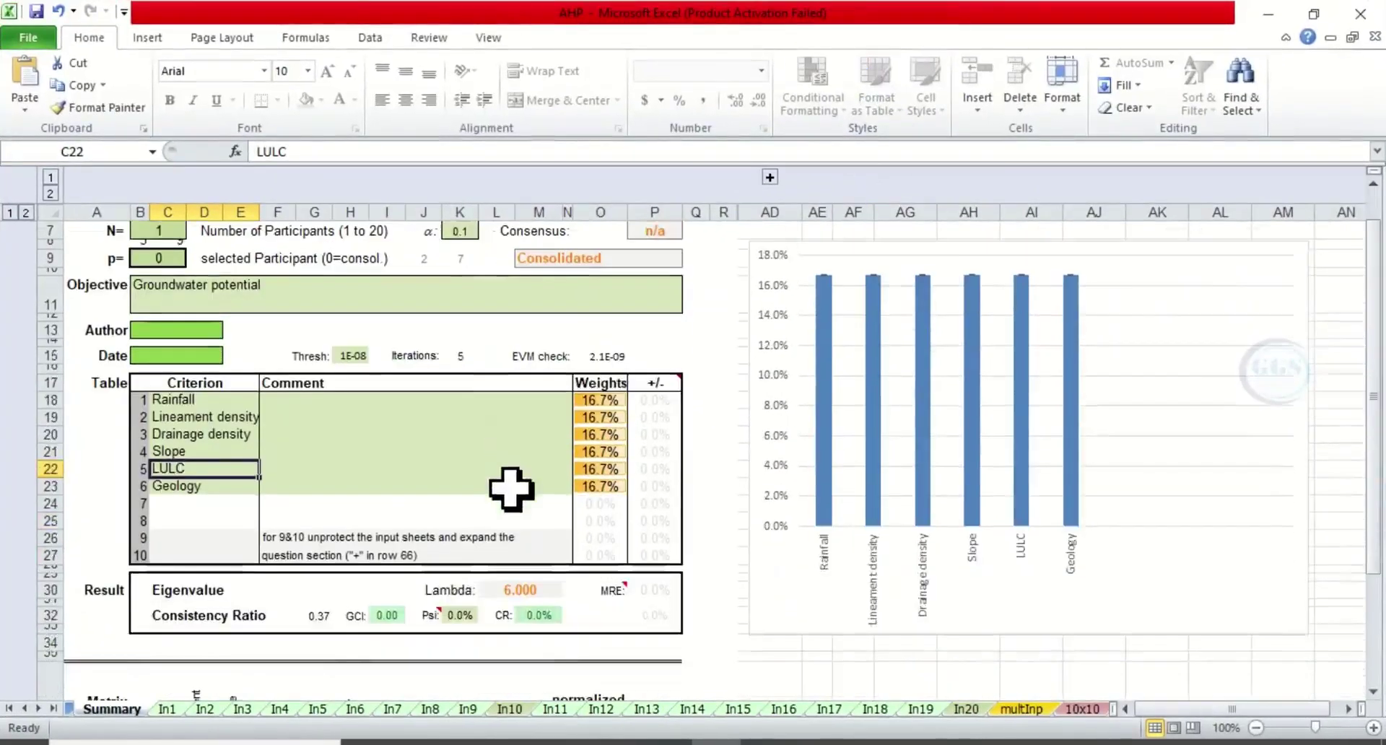
pyautogui.scroll(2, 511, 489)
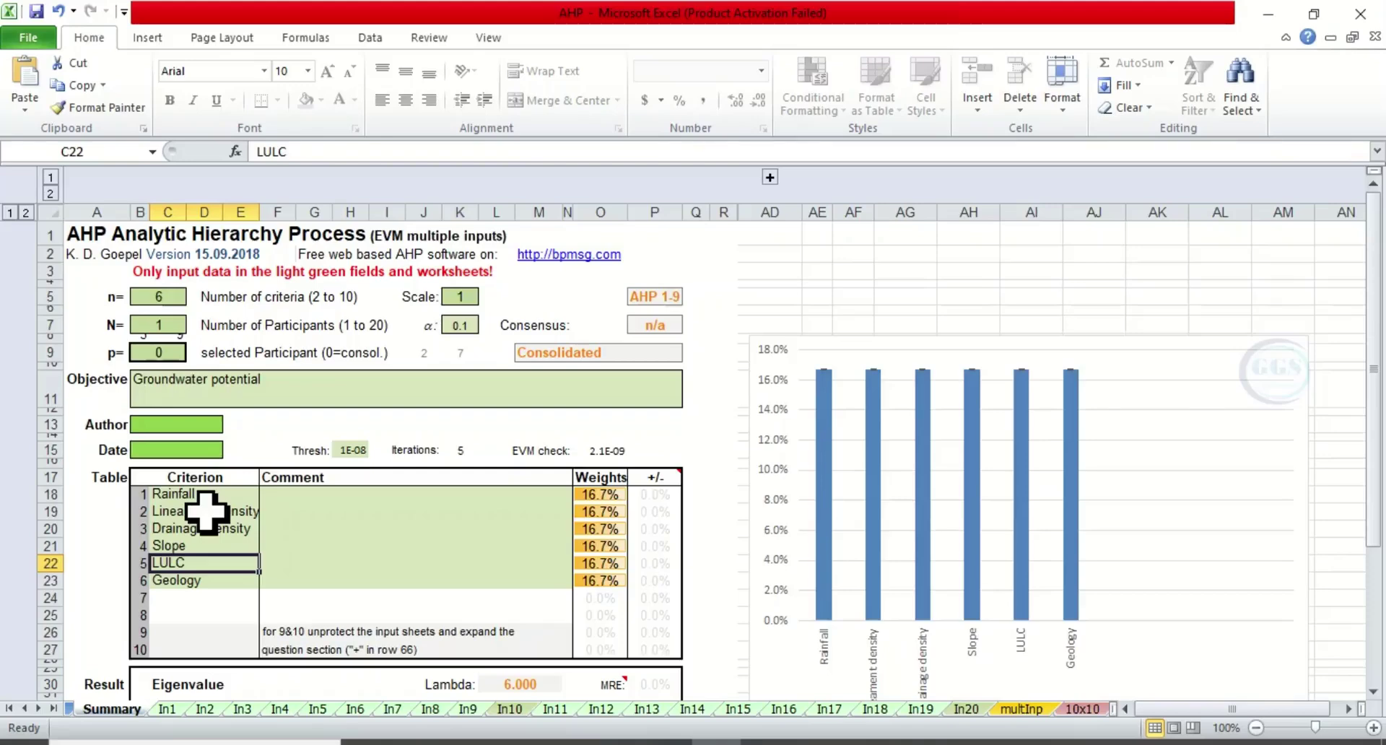
# Step: Switch to the groundwater potential zones paper in Foxit Reader and read through the abstract on page 2
pyautogui.click(996, 671)
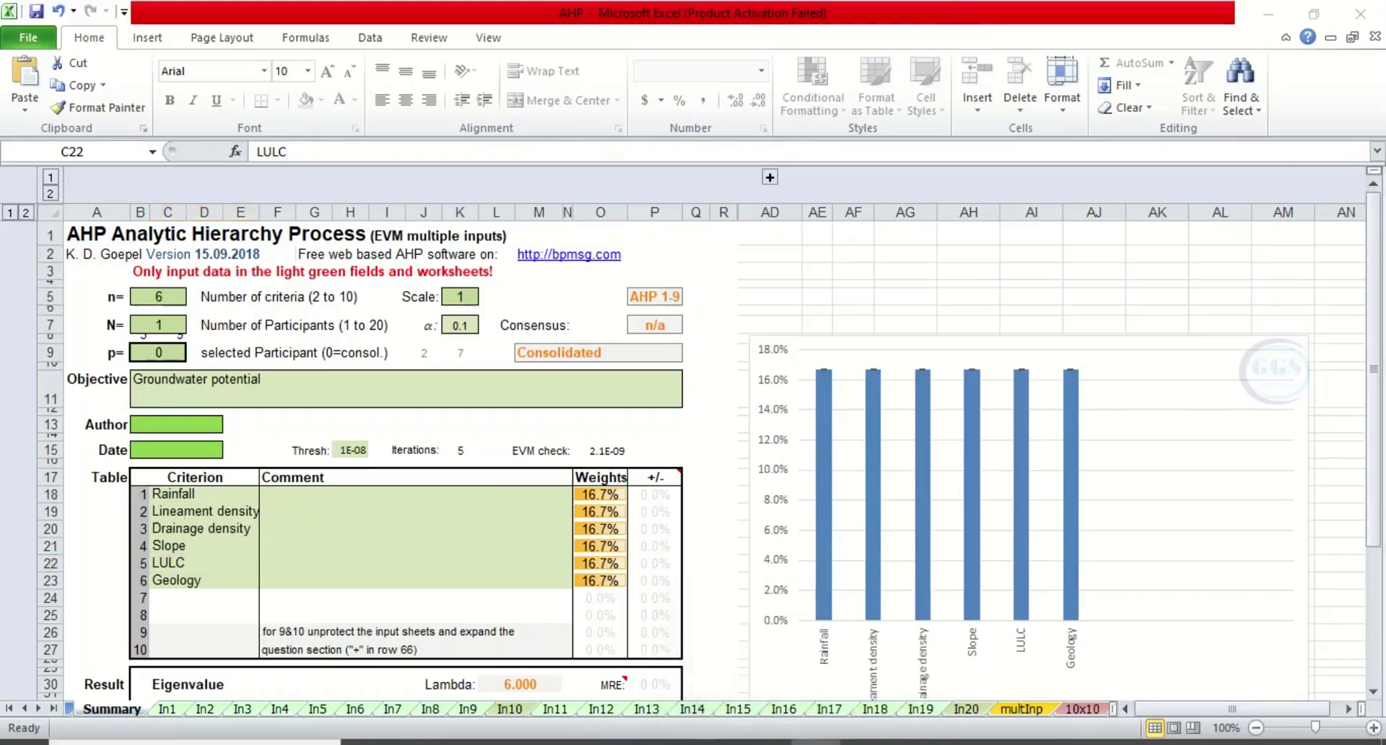
pyautogui.scroll(15, 787, 471)
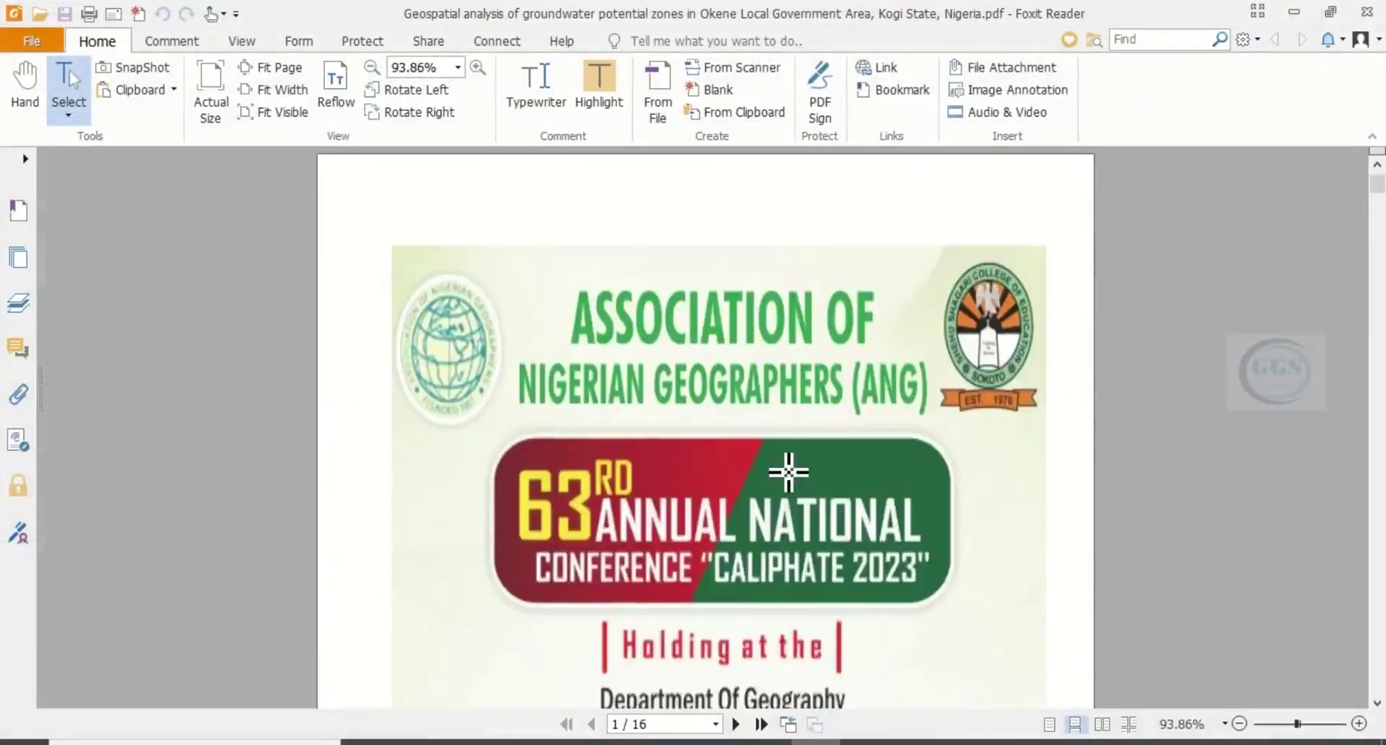
pyautogui.scroll(-12, 788, 471)
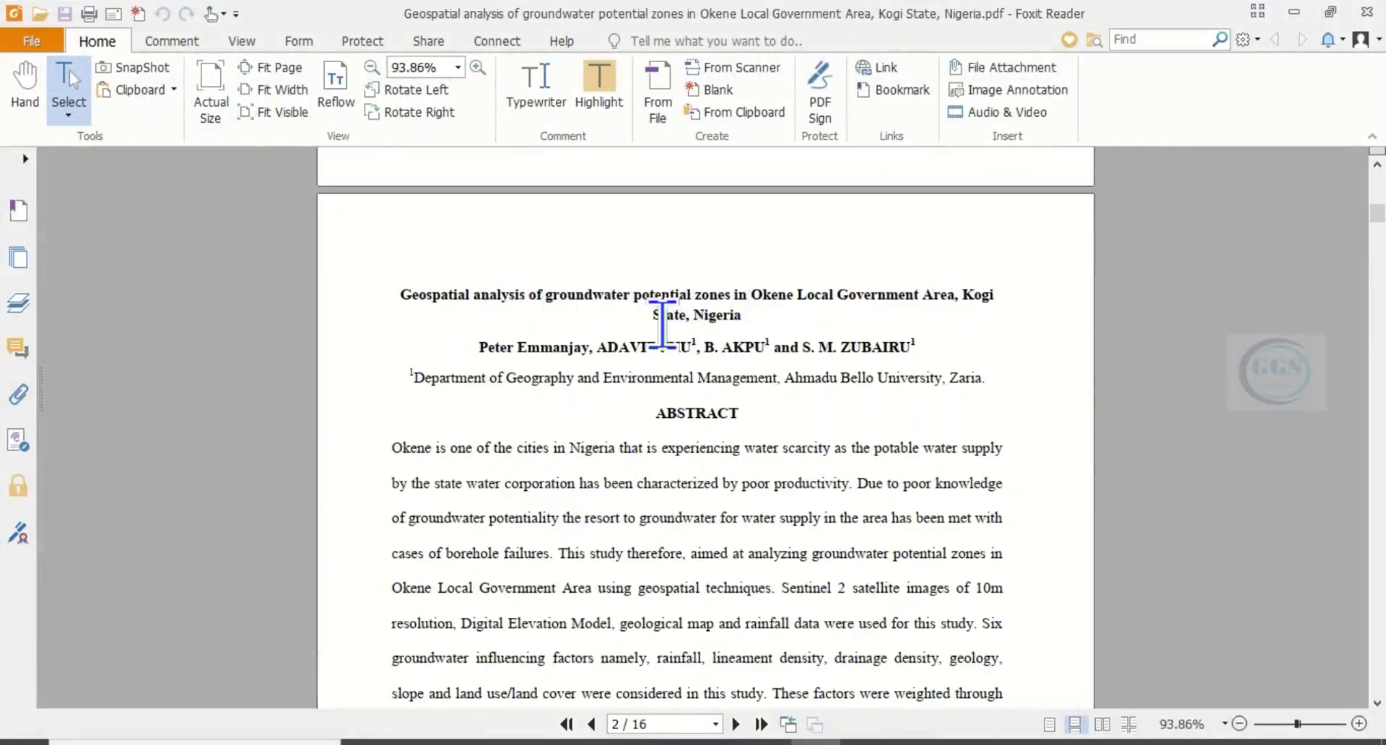
pyautogui.scroll(-1, 730, 347)
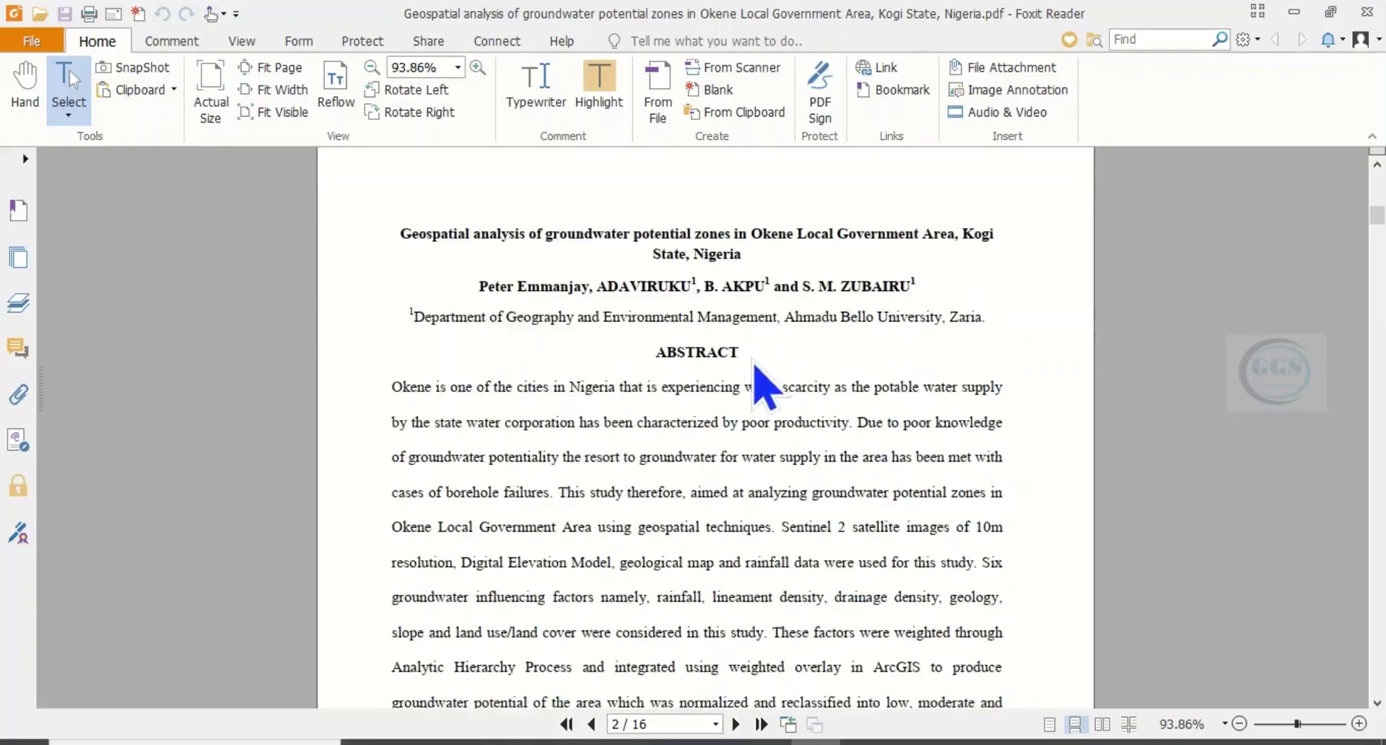
pyautogui.scroll(-8, 754, 375)
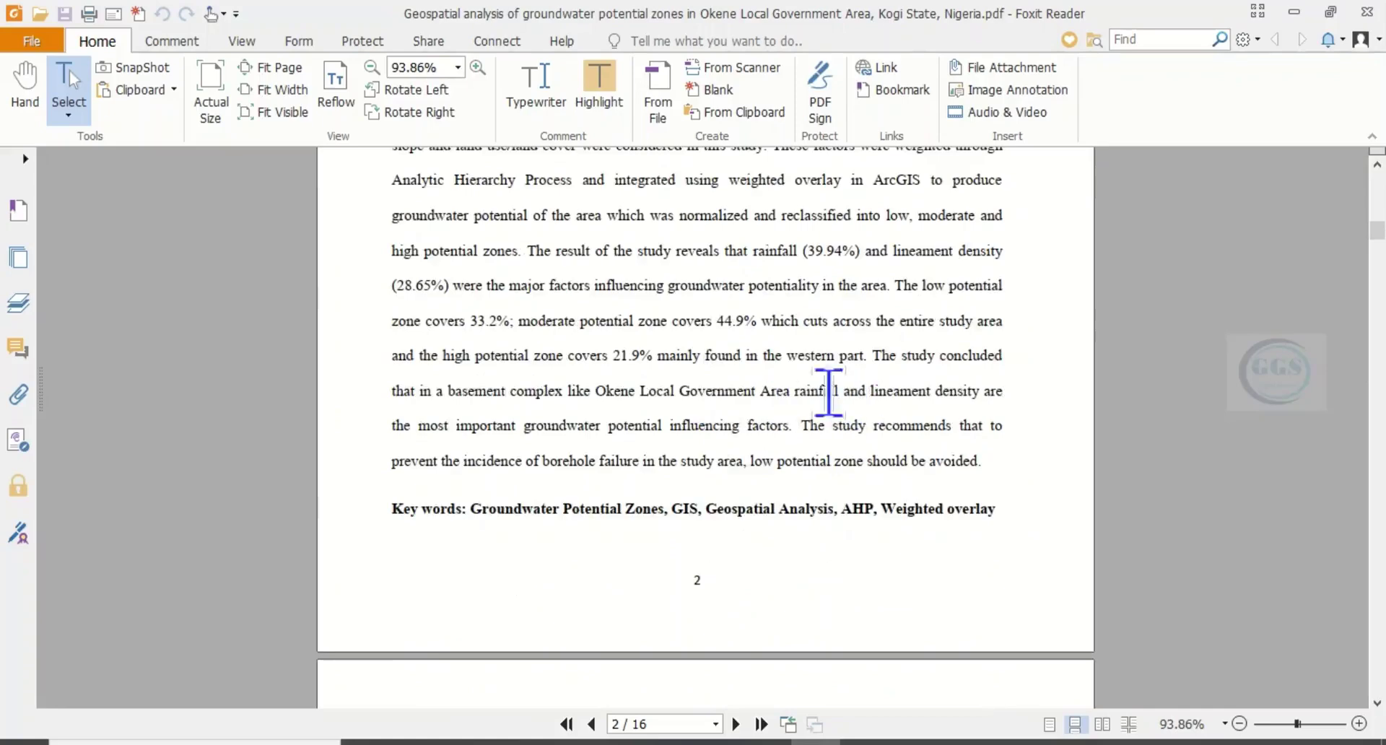
# Step: Select the abstract's sentence beginning "The study concluded", review the surrounding text, and return to the AHP workbook in Excel
pyautogui.moveTo(873, 355); pyautogui.dragTo(794, 426)
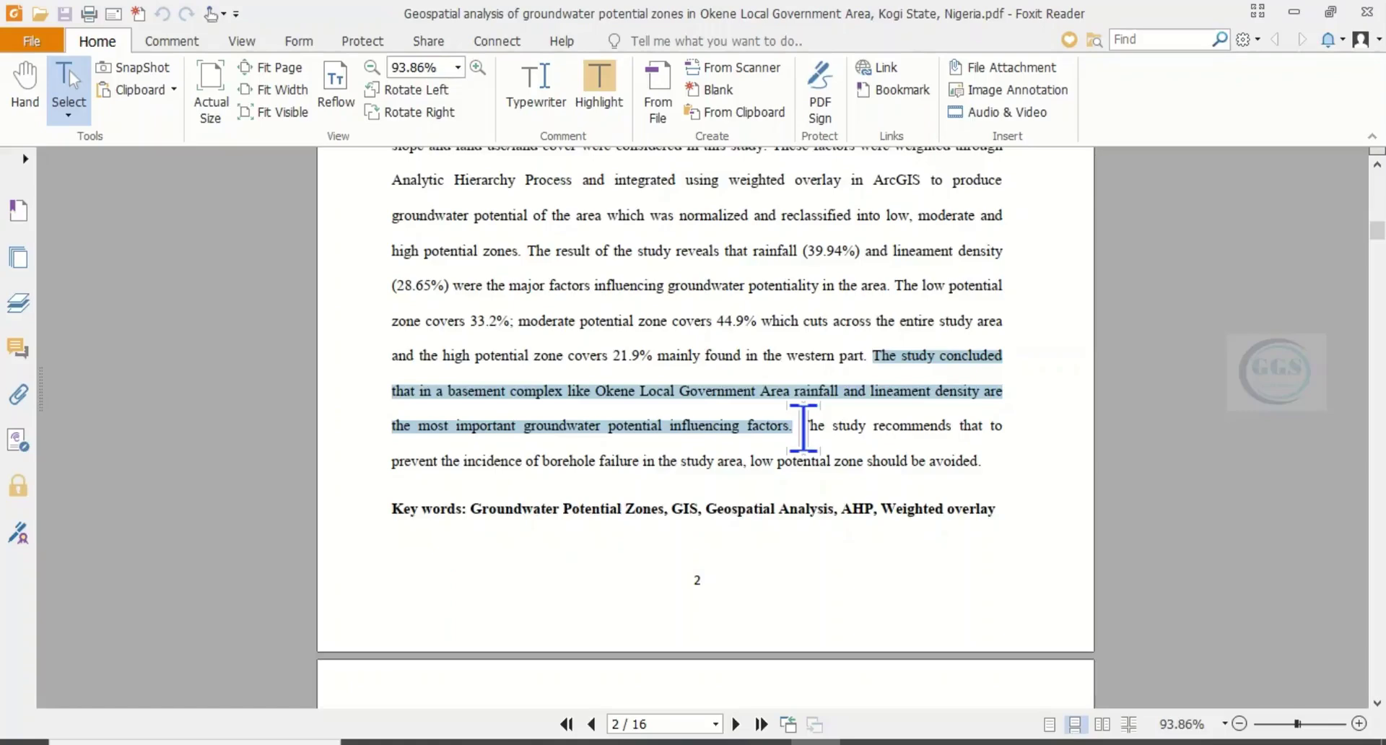
pyautogui.scroll(3, 803, 425)
pyautogui.scroll(-3, 803, 426)
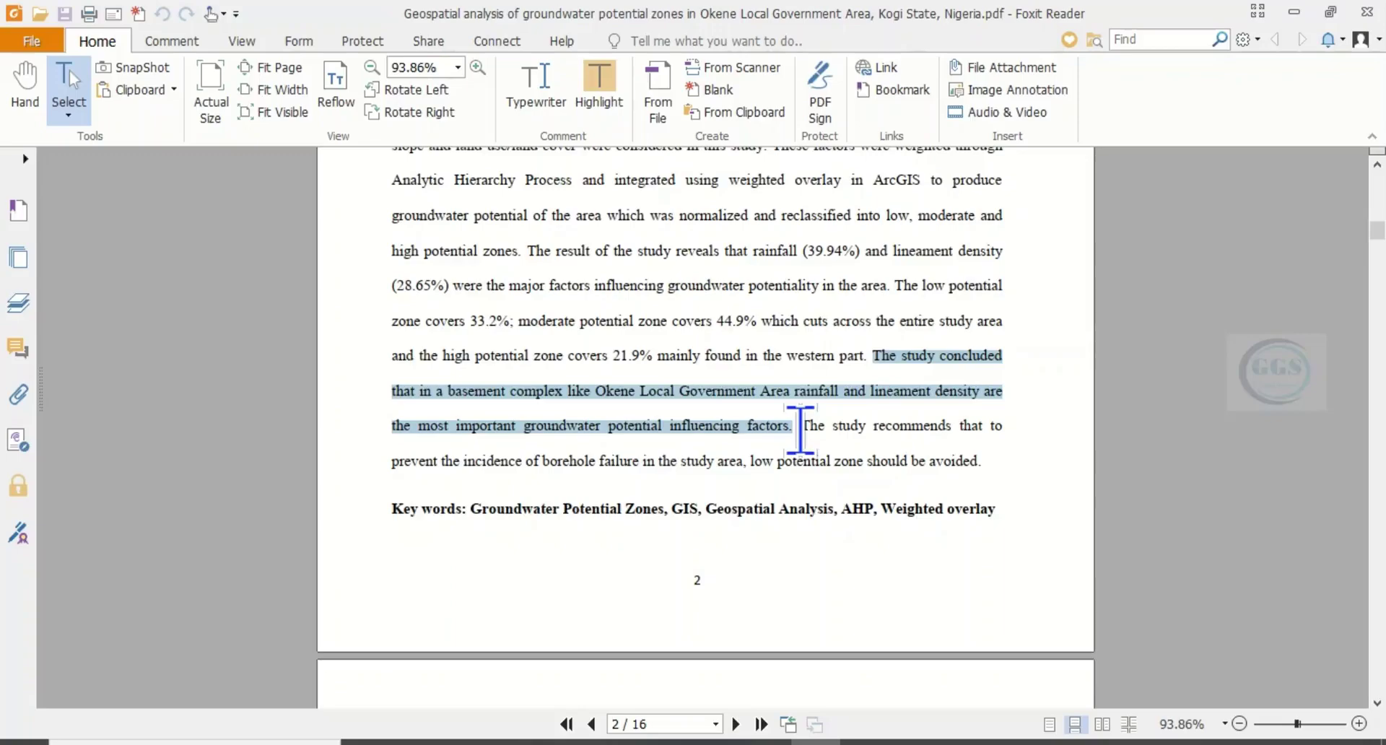
pyautogui.scroll(3, 800, 429)
pyautogui.scroll(-2, 800, 429)
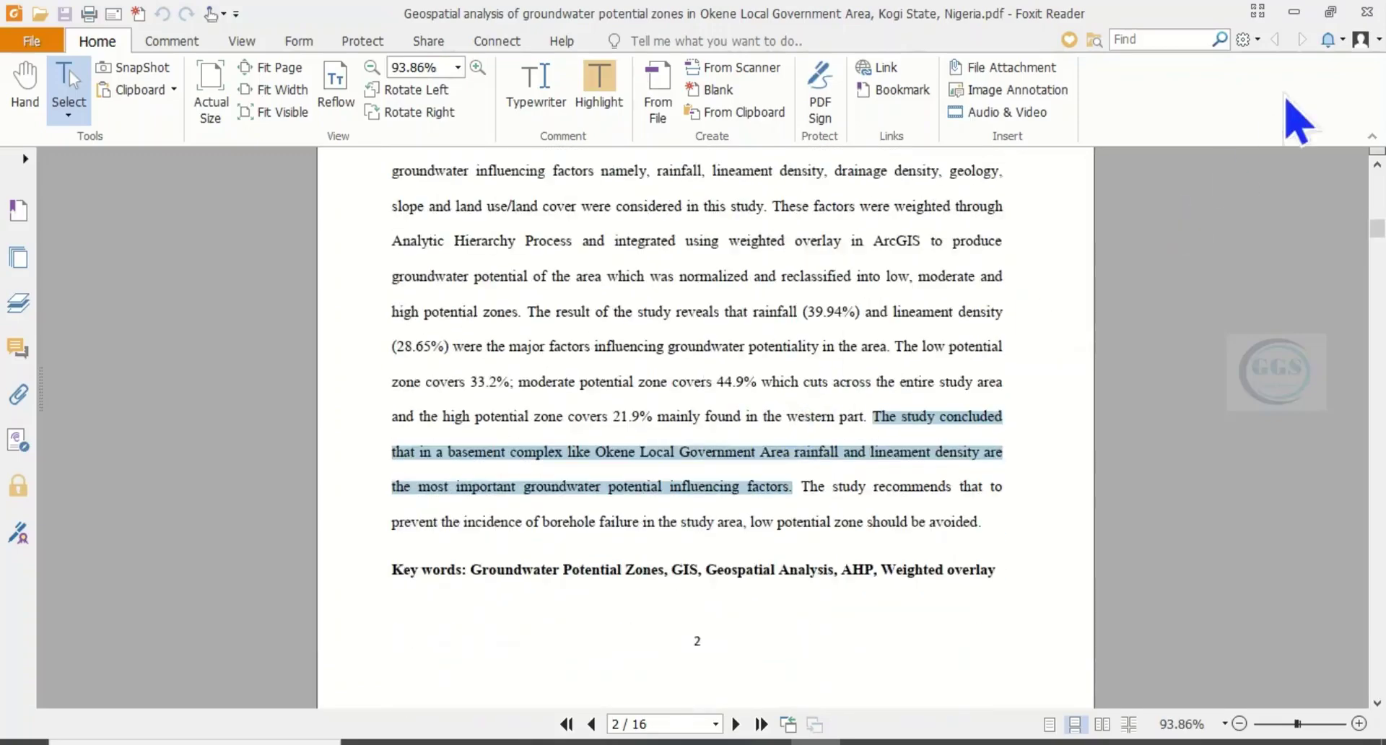
pyautogui.click(1293, 11)
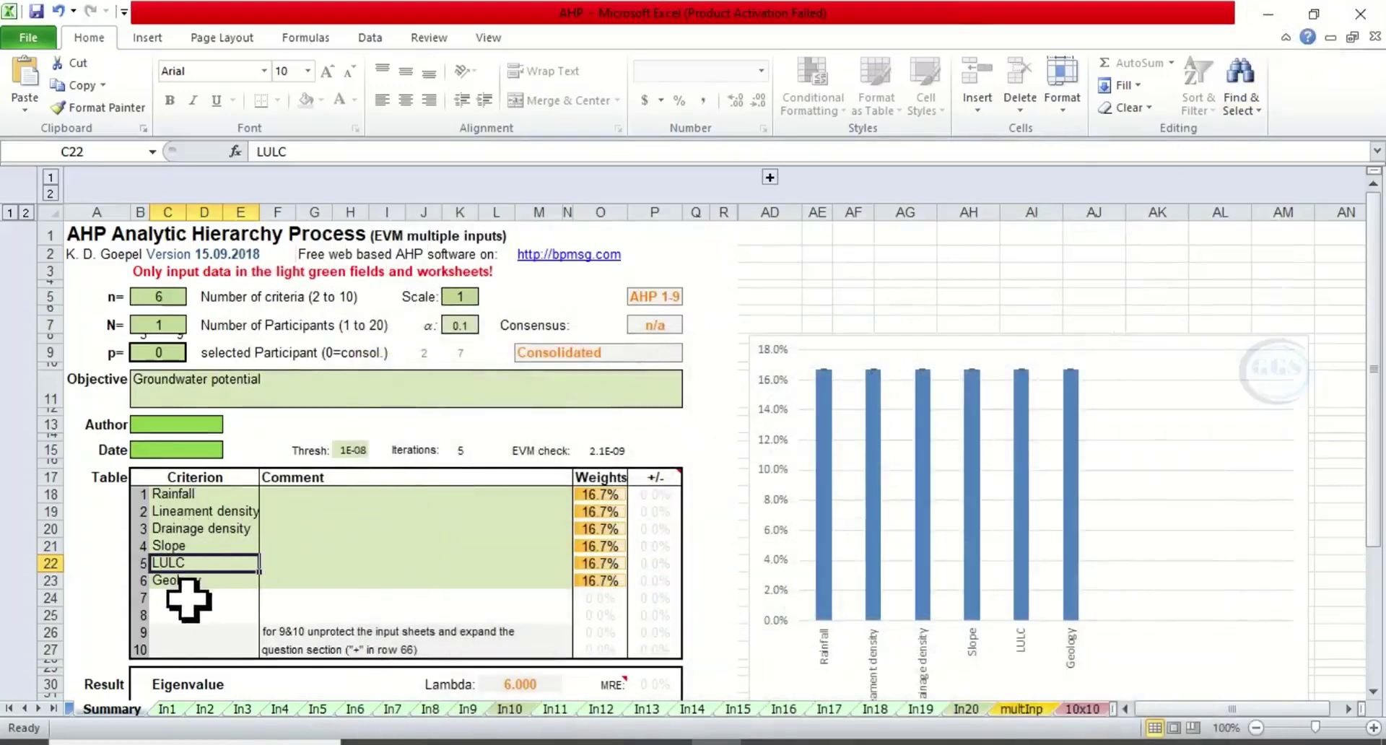
# Step: Open the In1 sheet and examine the criteria list and the pairwise comparison table for Participant 1
pyautogui.click(166, 709)
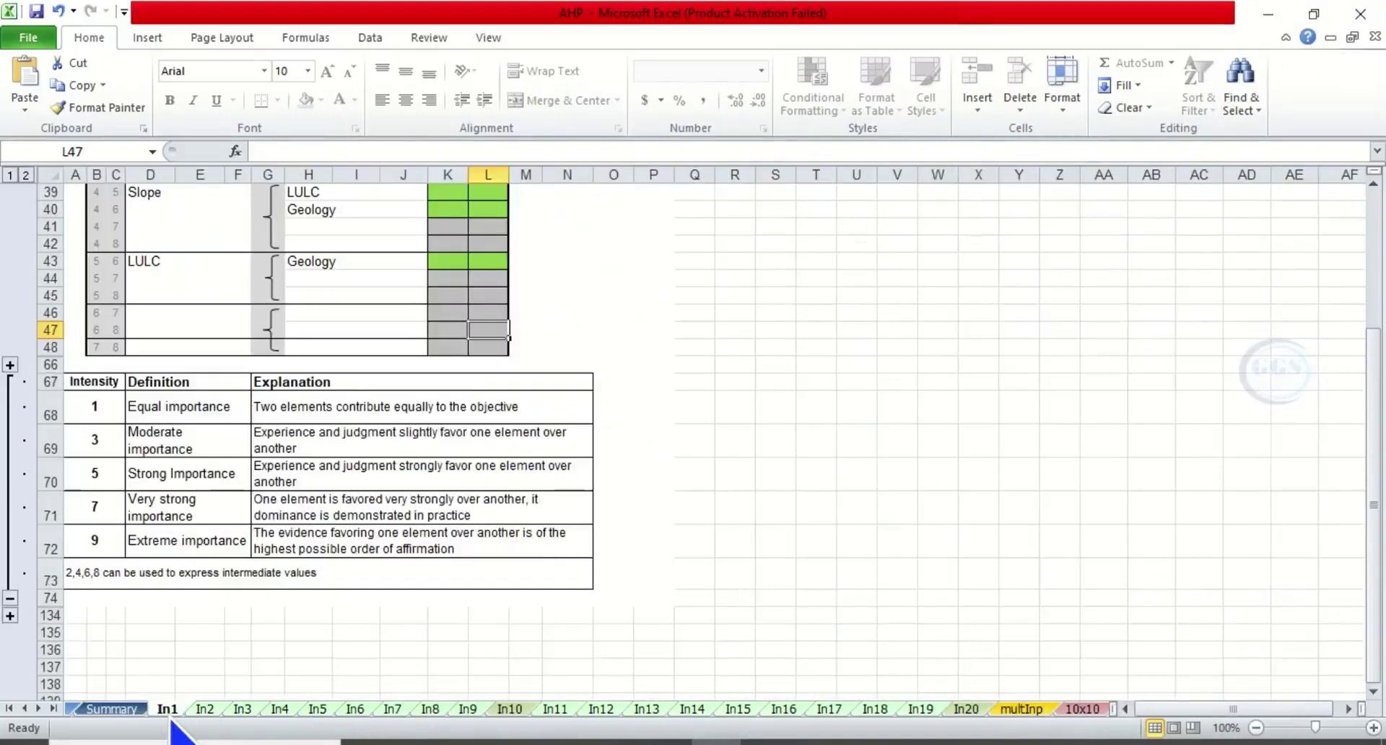
pyautogui.scroll(10, 396, 443)
pyautogui.scroll(-1, 396, 438)
pyautogui.scroll(-1, 396, 438)
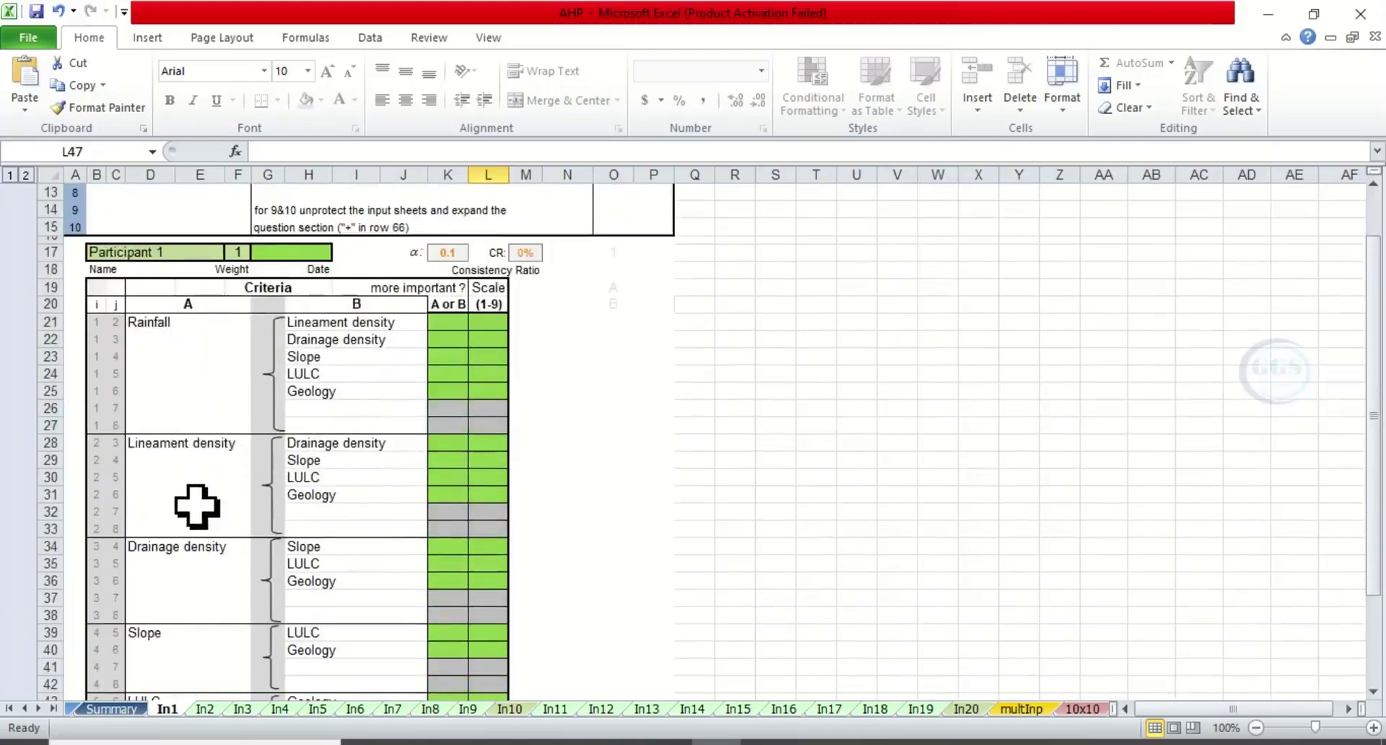
pyautogui.scroll(-2, 195, 480)
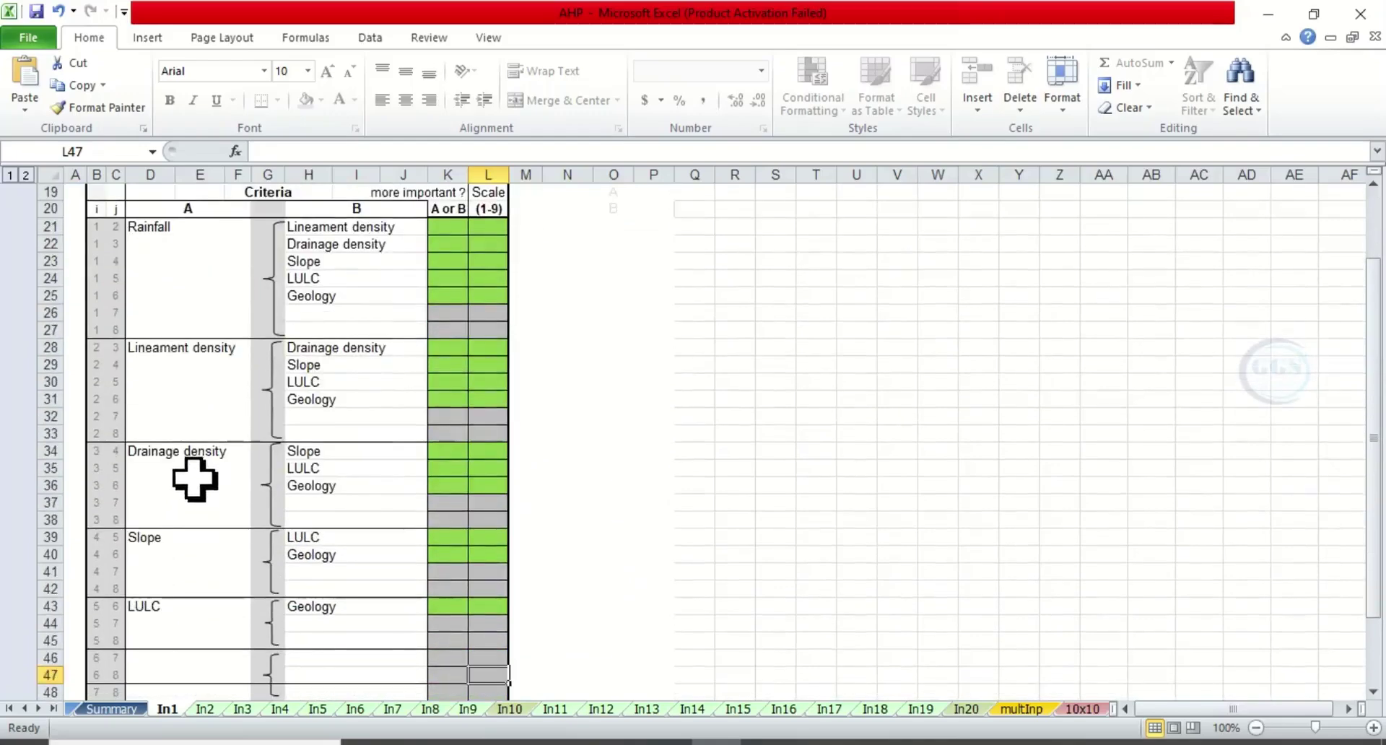
pyautogui.scroll(-3, 194, 482)
pyautogui.scroll(6, 198, 492)
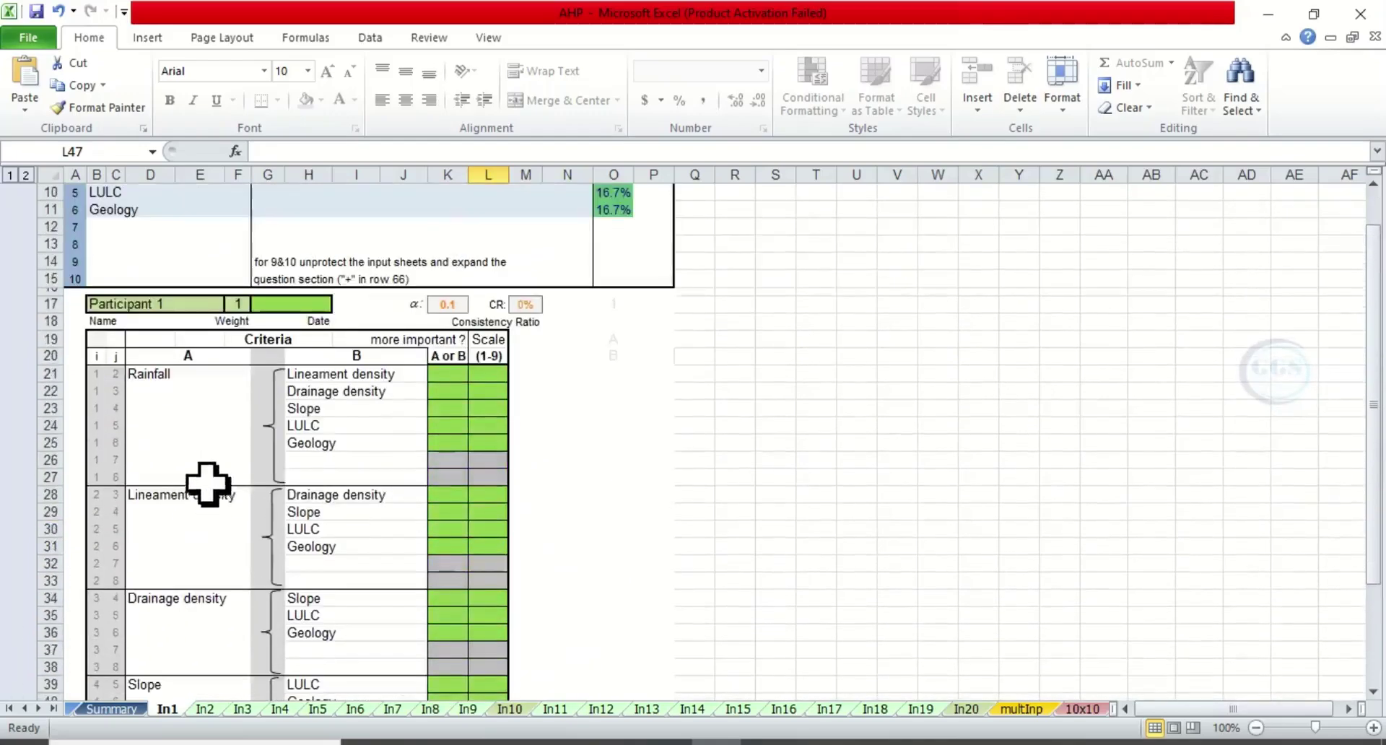
pyautogui.scroll(3, 208, 482)
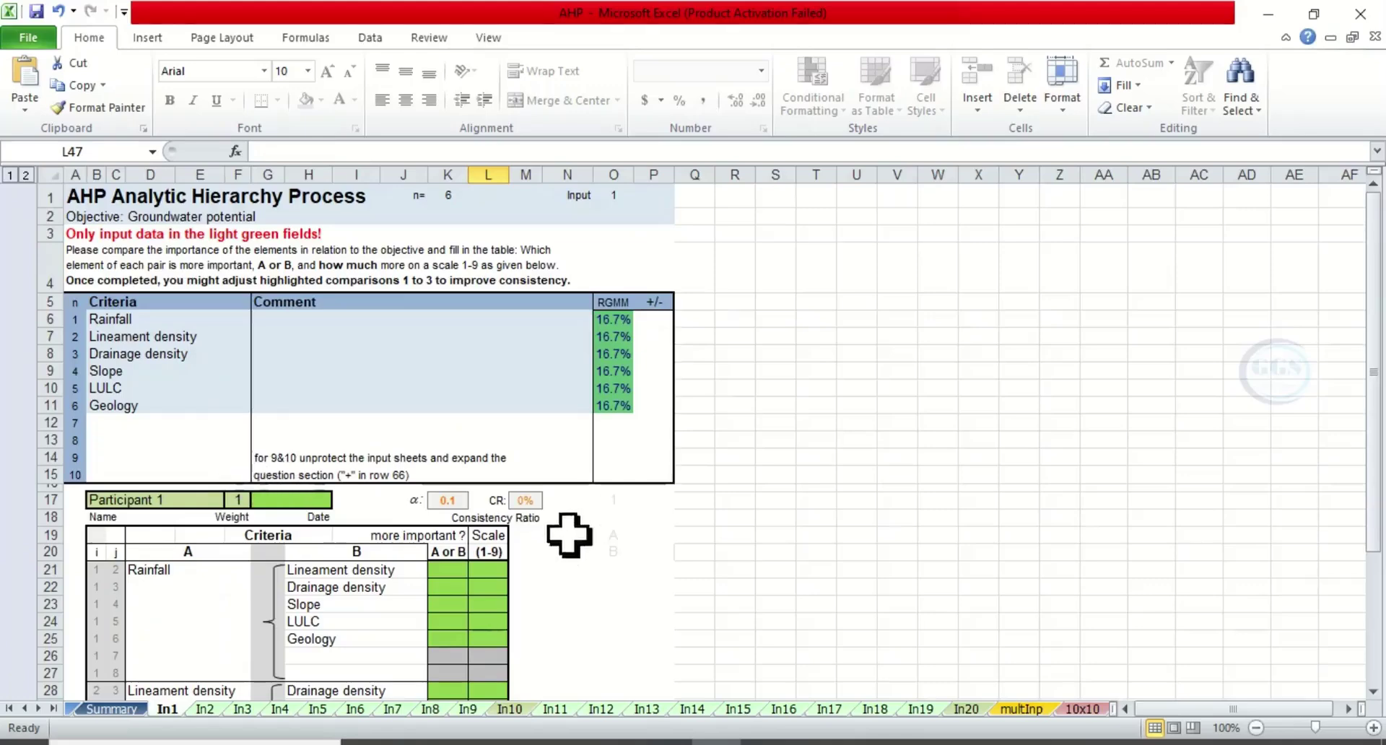
# Step: Return to the Summary sheet and examine the criteria weights, eigenvalue and consistency ratio
pyautogui.click(112, 708)
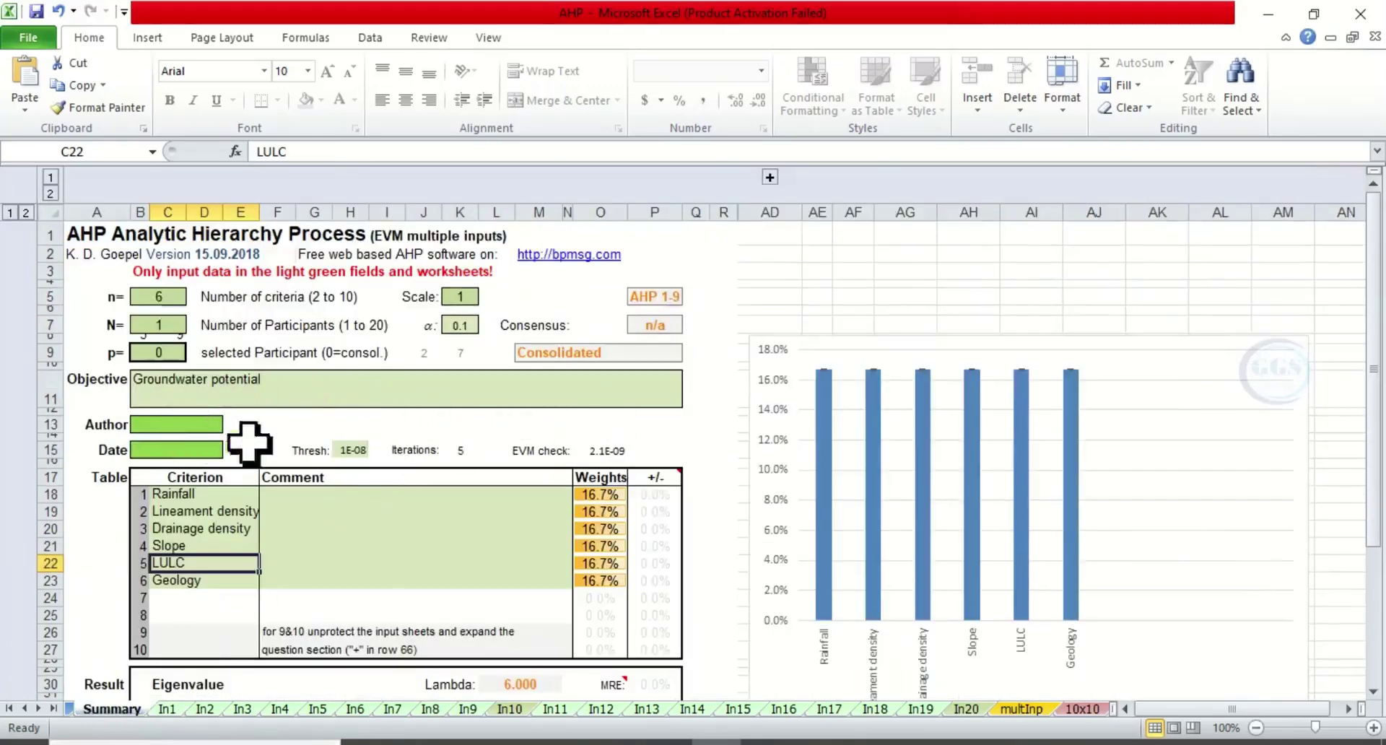
pyautogui.scroll(-1, 454, 455)
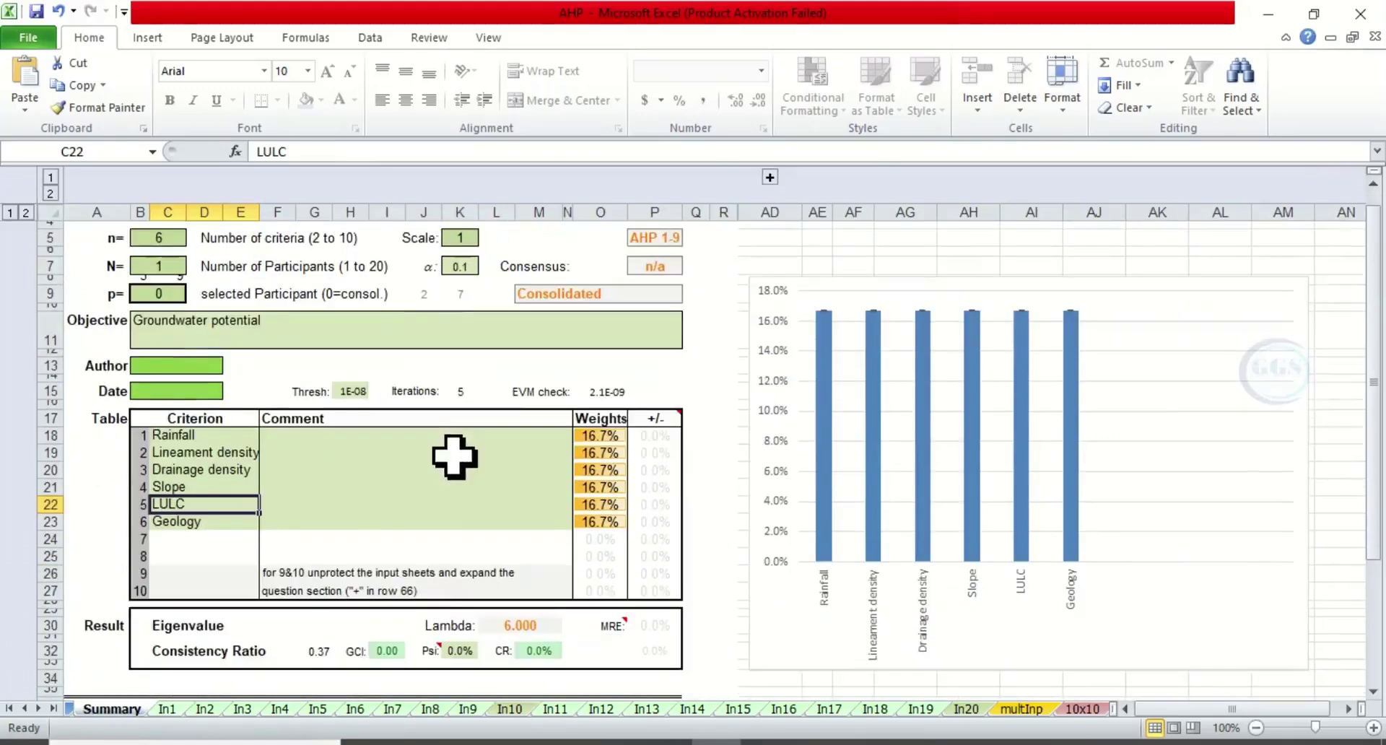
pyautogui.scroll(-1, 455, 490)
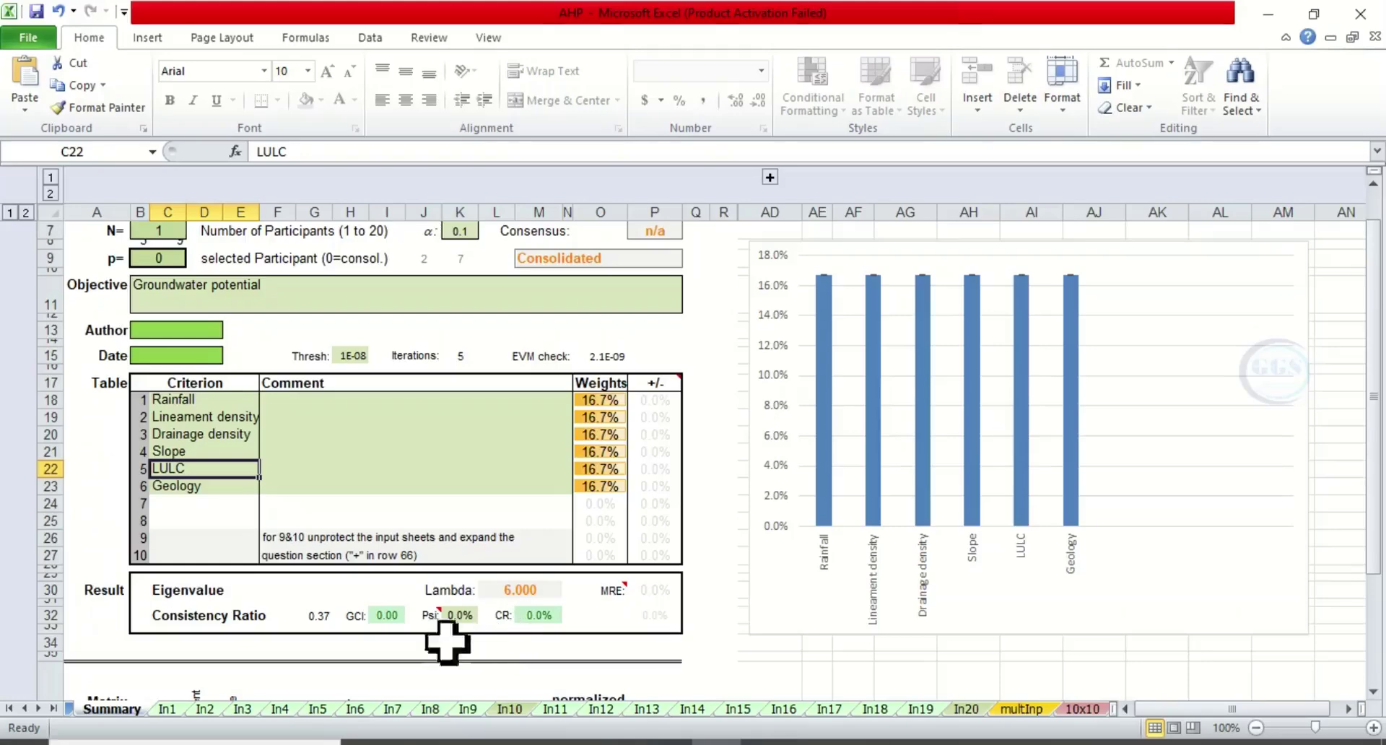
# Step: Reopen the In1 sheet and examine the A or B and Scale columns and the intensity definitions below them
pyautogui.click(167, 709)
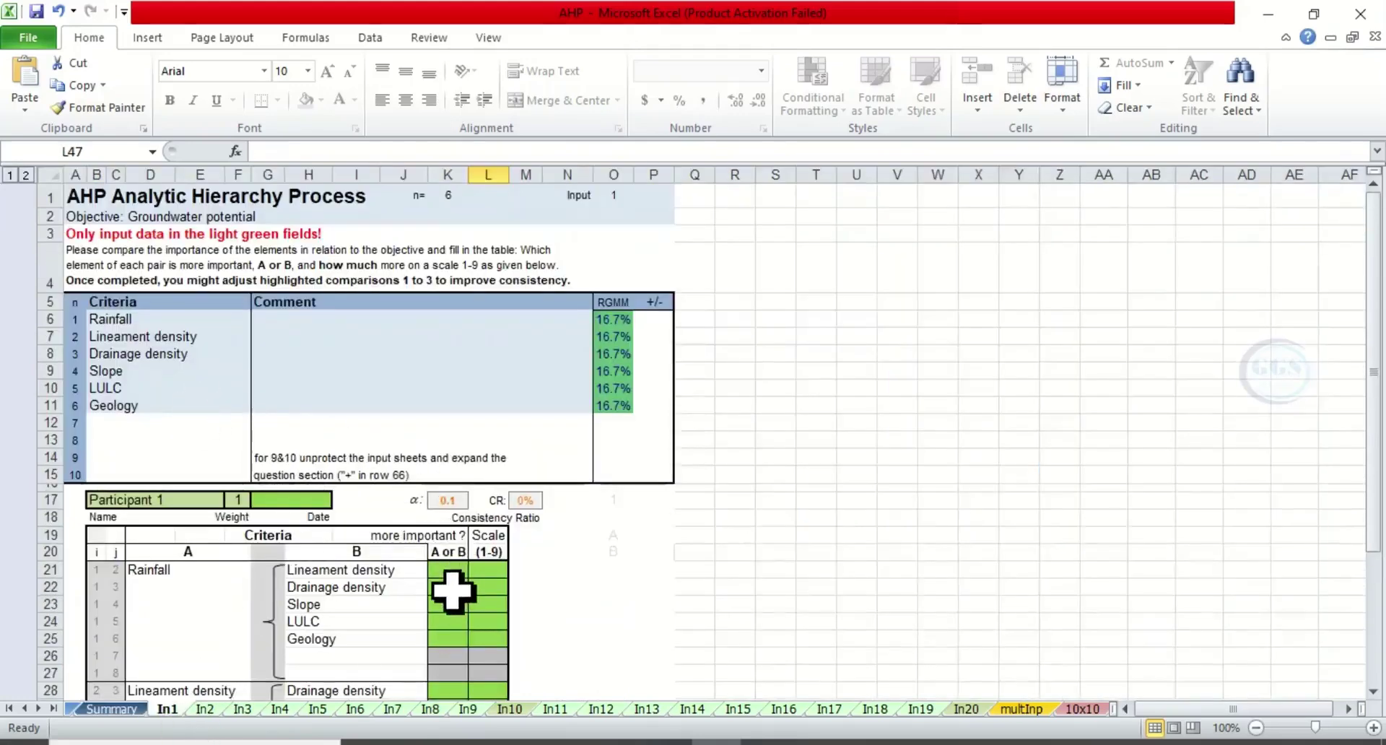
pyautogui.scroll(-2, 453, 593)
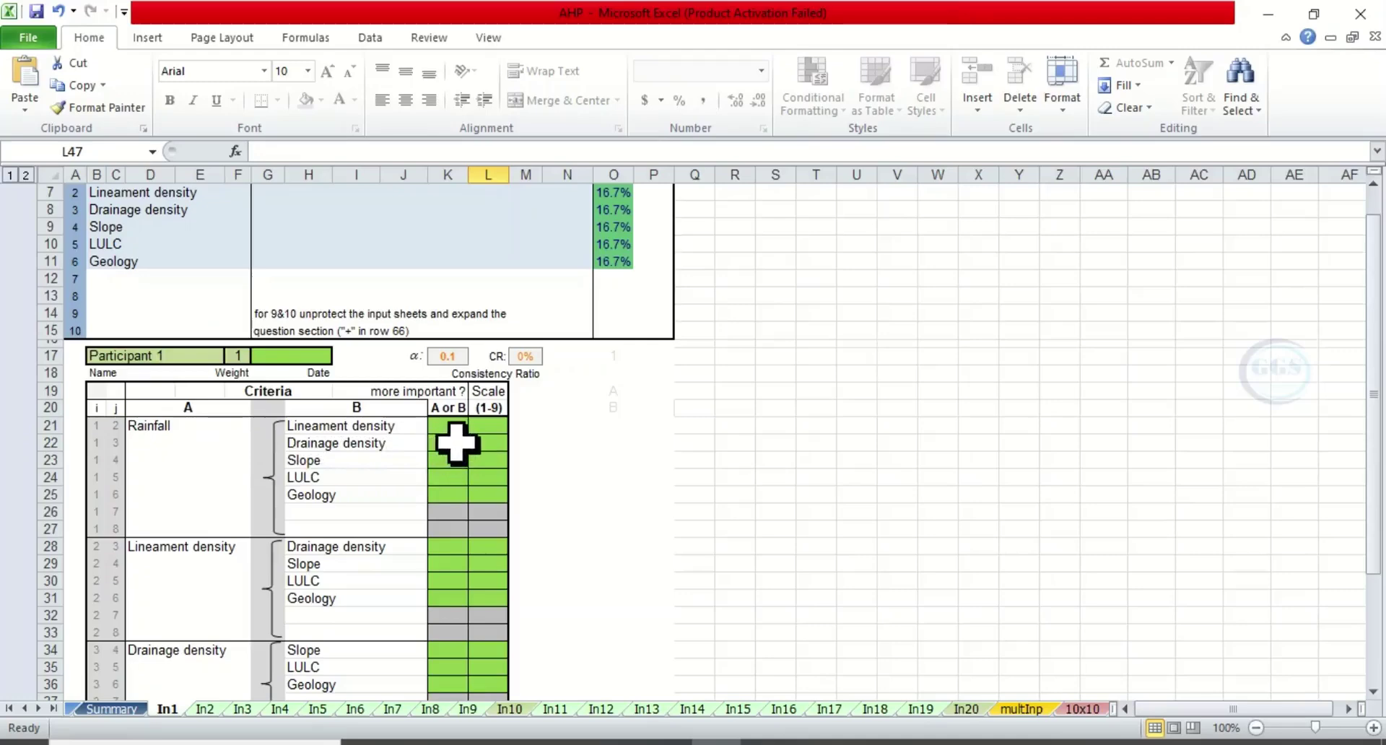
pyautogui.scroll(-9, 539, 486)
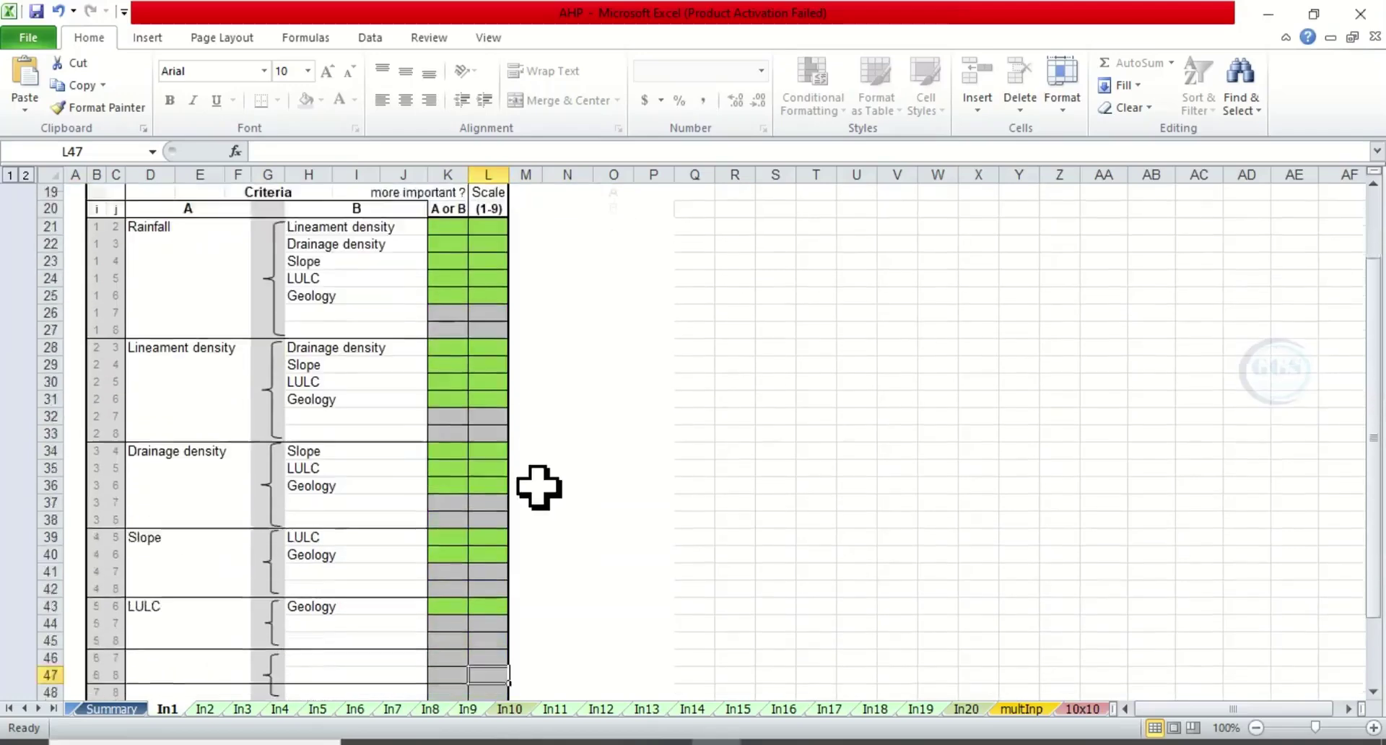
pyautogui.scroll(-3, 539, 486)
pyautogui.scroll(1, 469, 482)
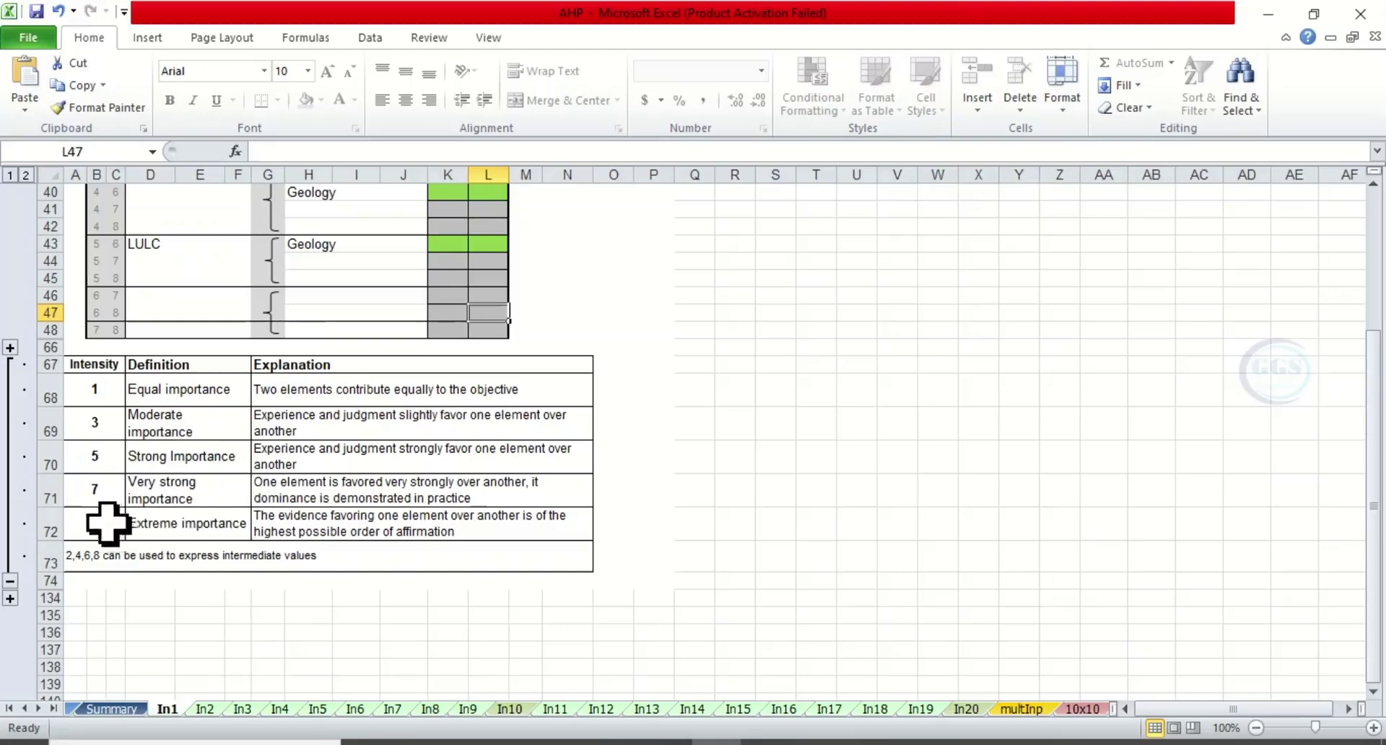
# Step: Rate Rainfall against Lineament density as A with scale 2, checking the intensity definitions below the comparison table
pyautogui.scroll(-1, 214, 538)
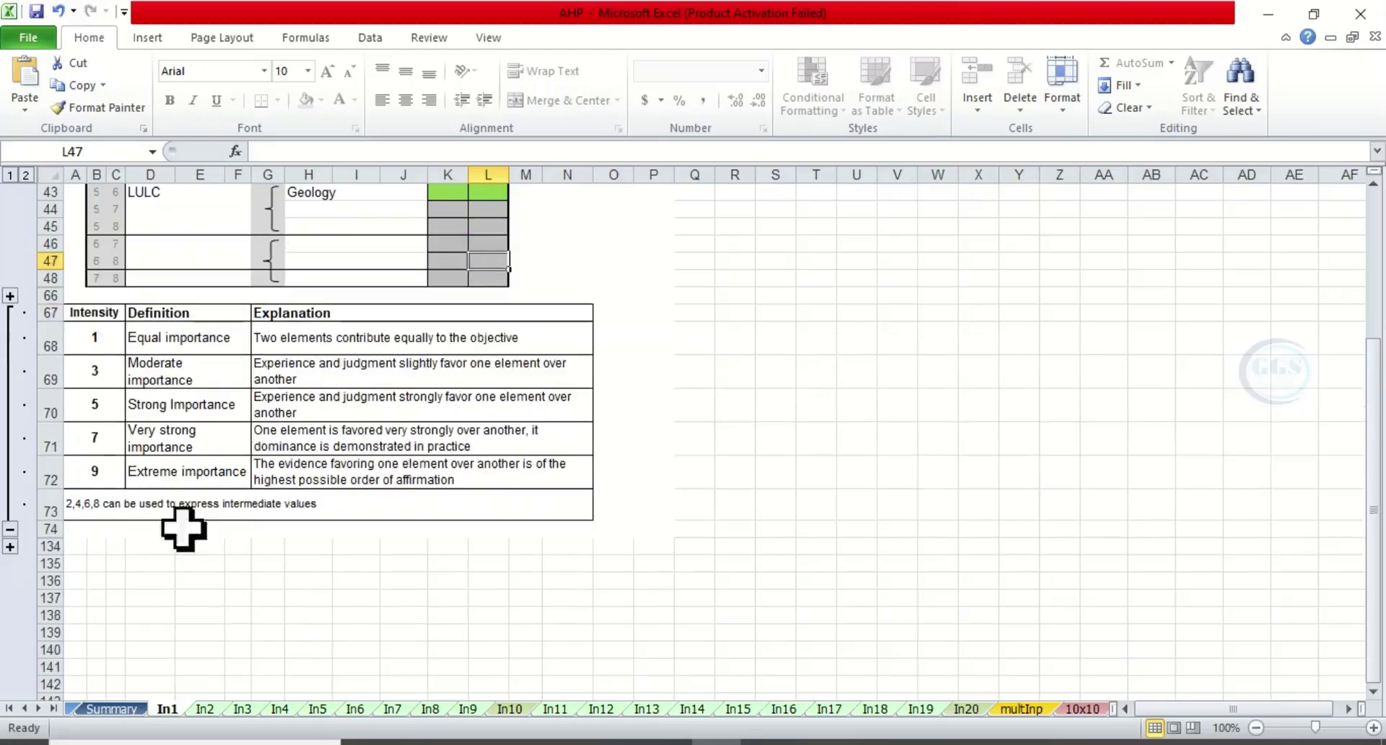
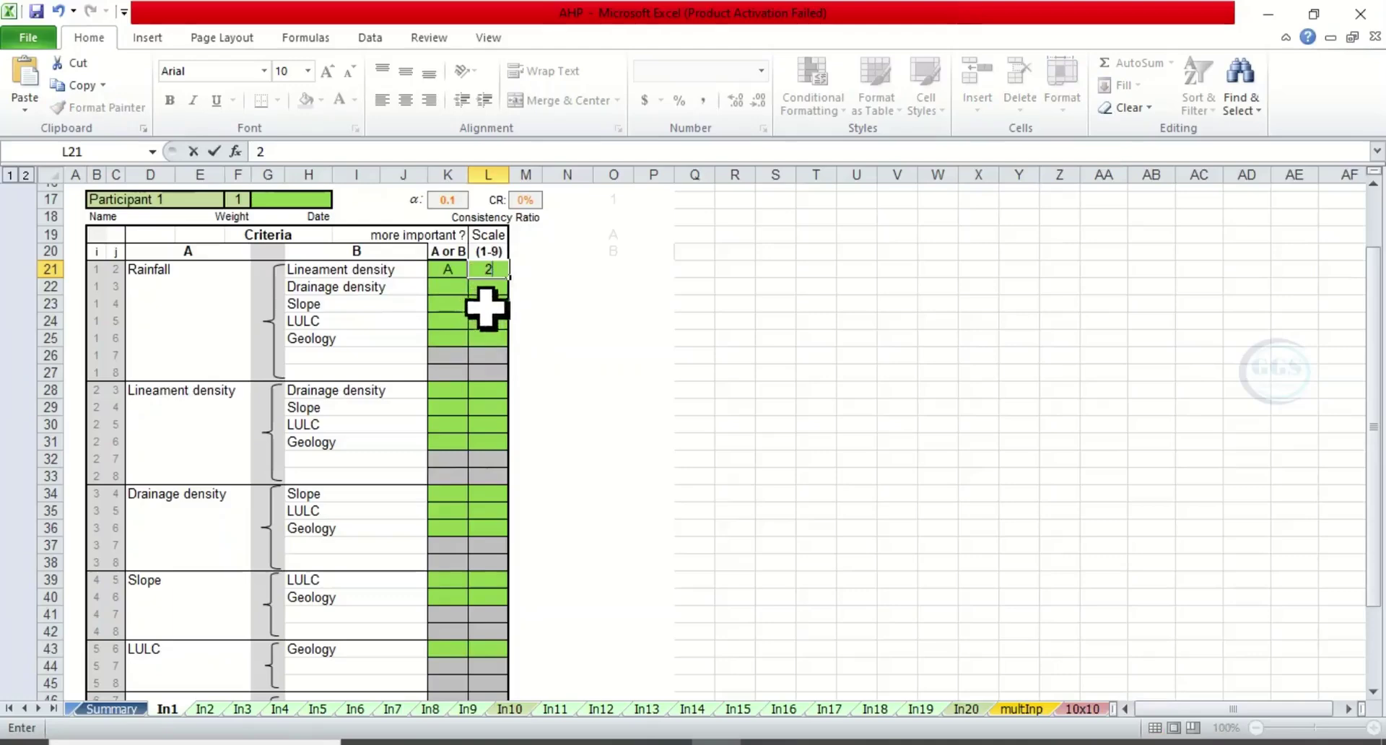
pyautogui.scroll(-10, 441, 621)
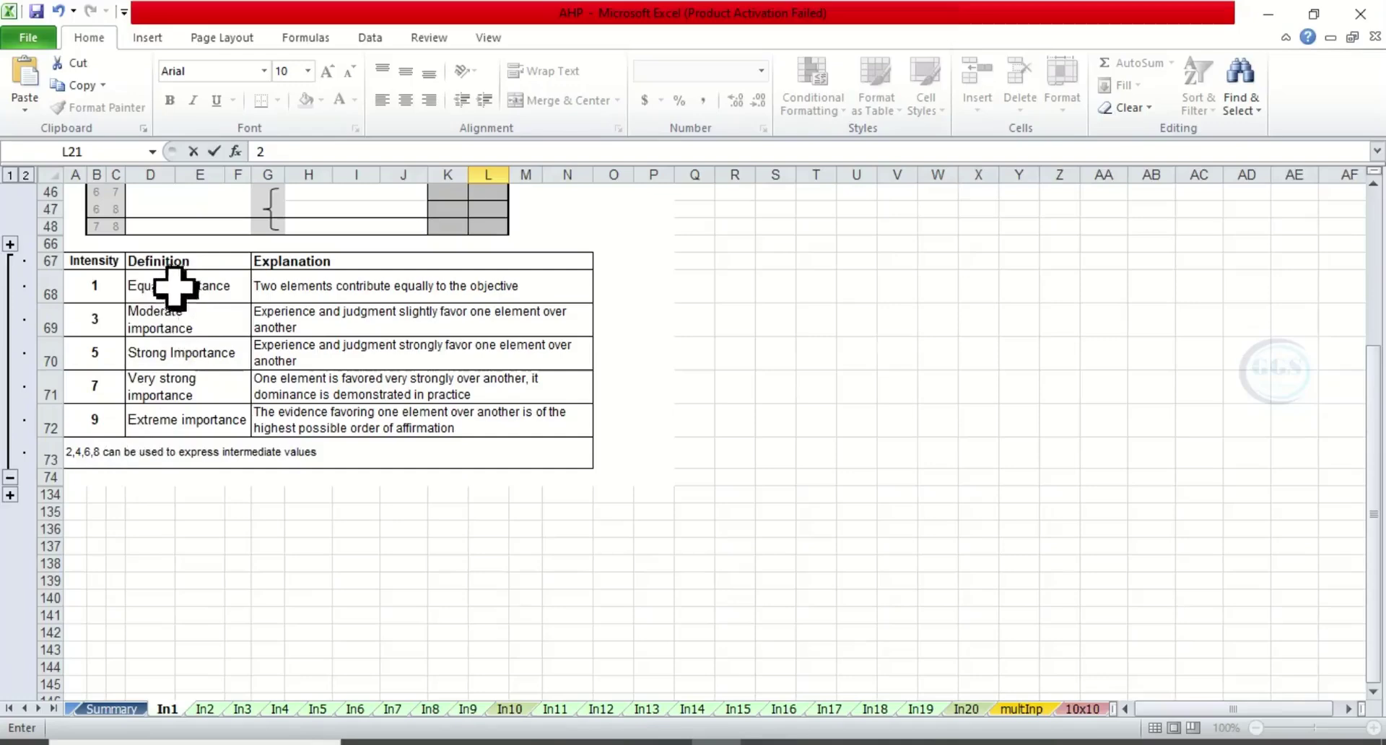
pyautogui.scroll(10, 203, 365)
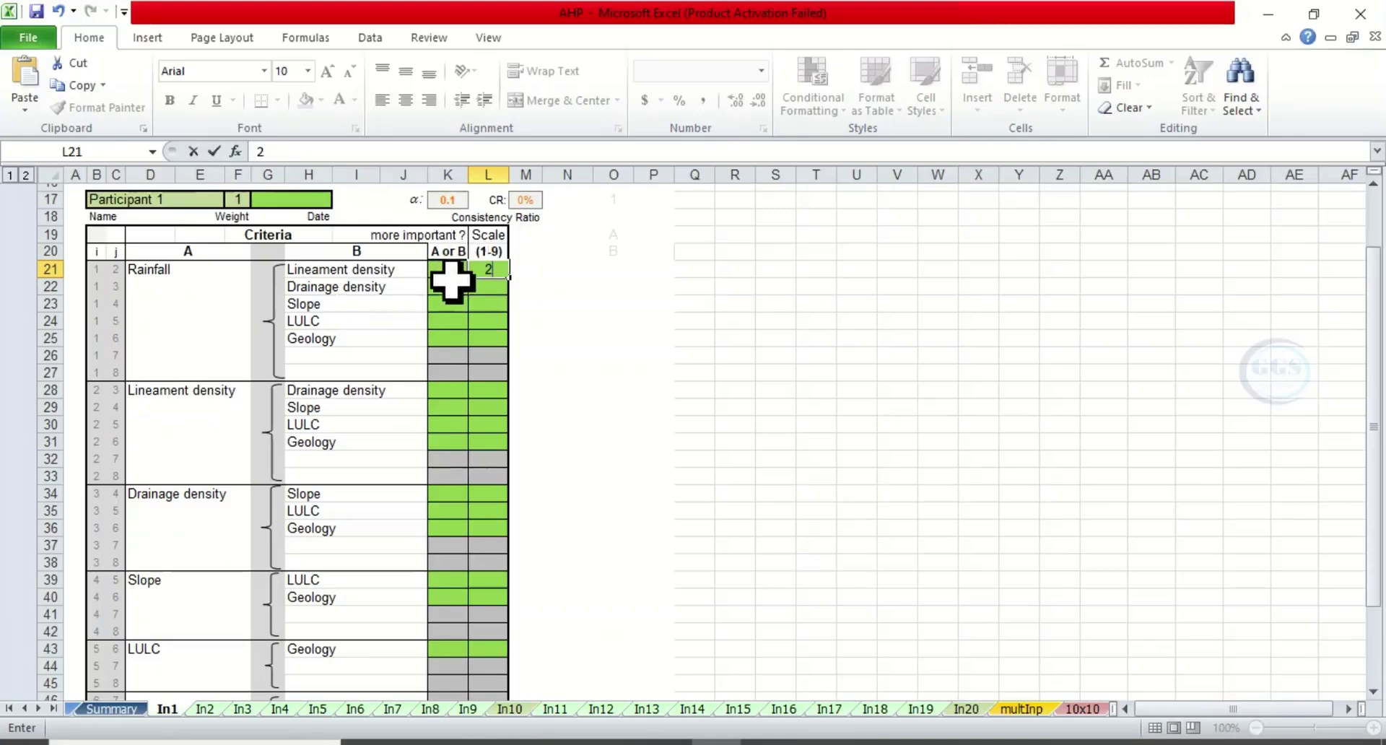
# Step: Rate Rainfall (A) as more important than Drainage density with scale 3 and than Slope with scale 5
pyautogui.click(448, 287)
pyautogui.click(477, 287)
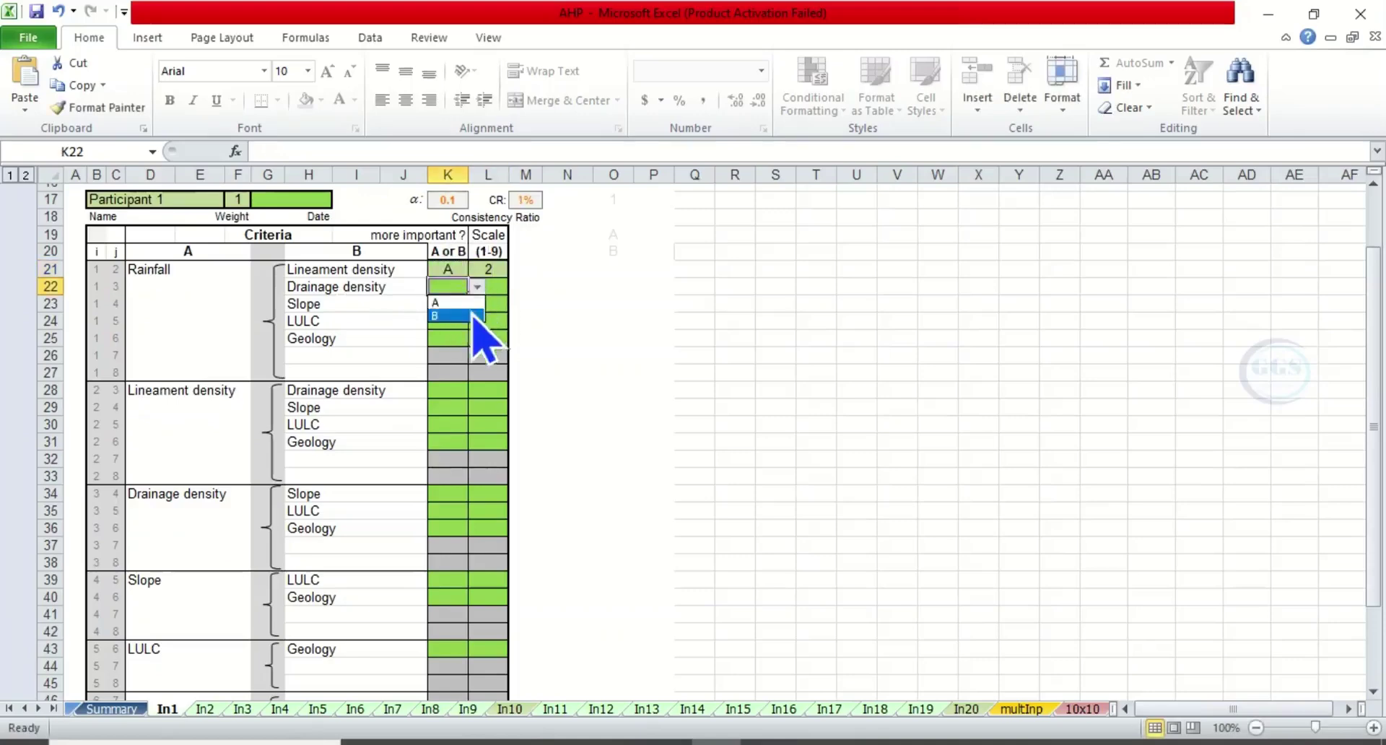
pyautogui.click(438, 302)
pyautogui.click(498, 288)
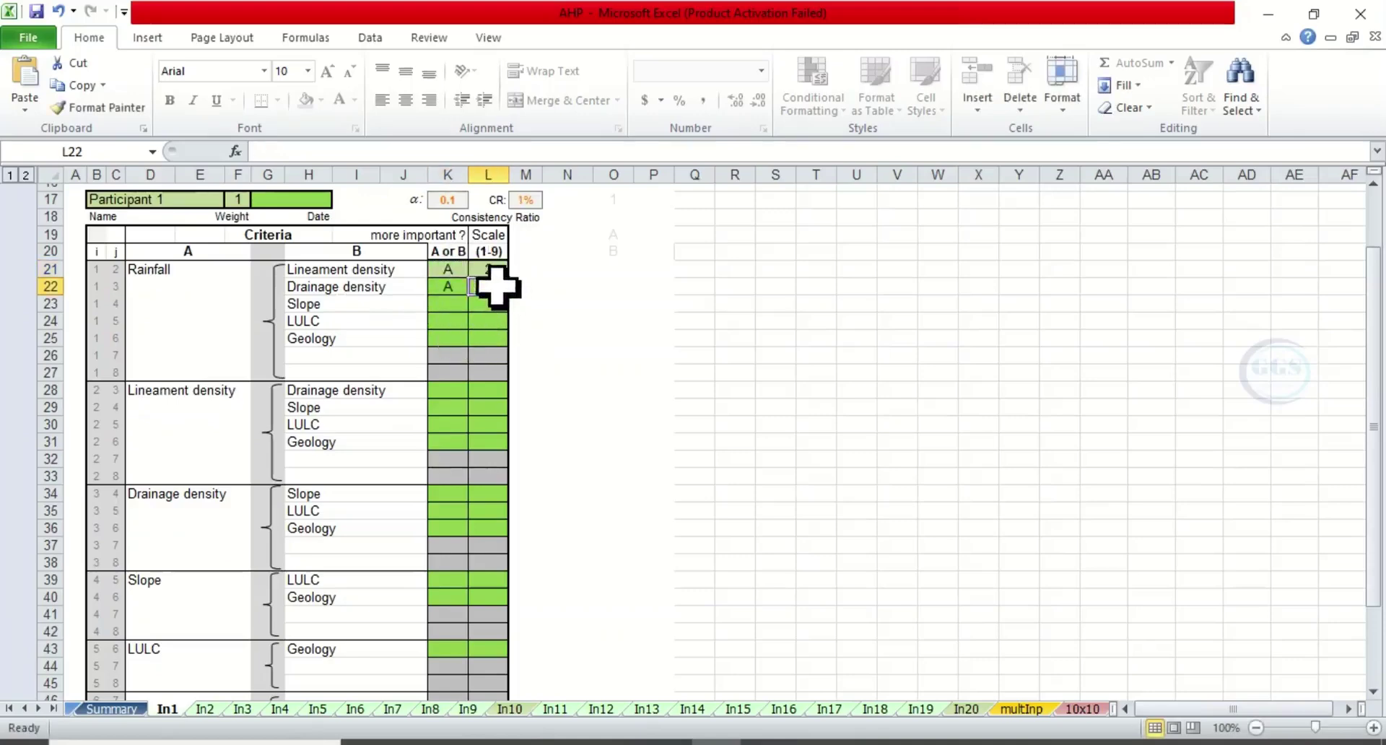
pyautogui.write('3')
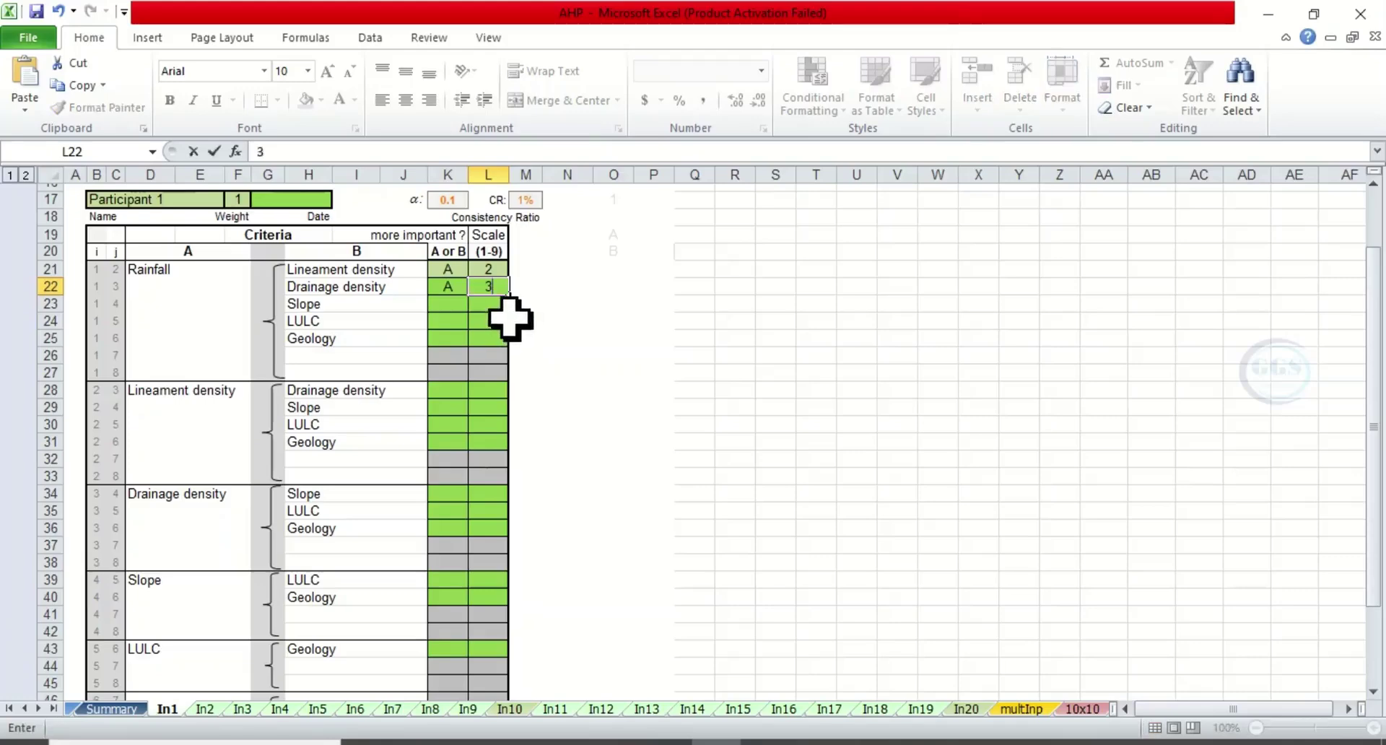
pyautogui.click(453, 304)
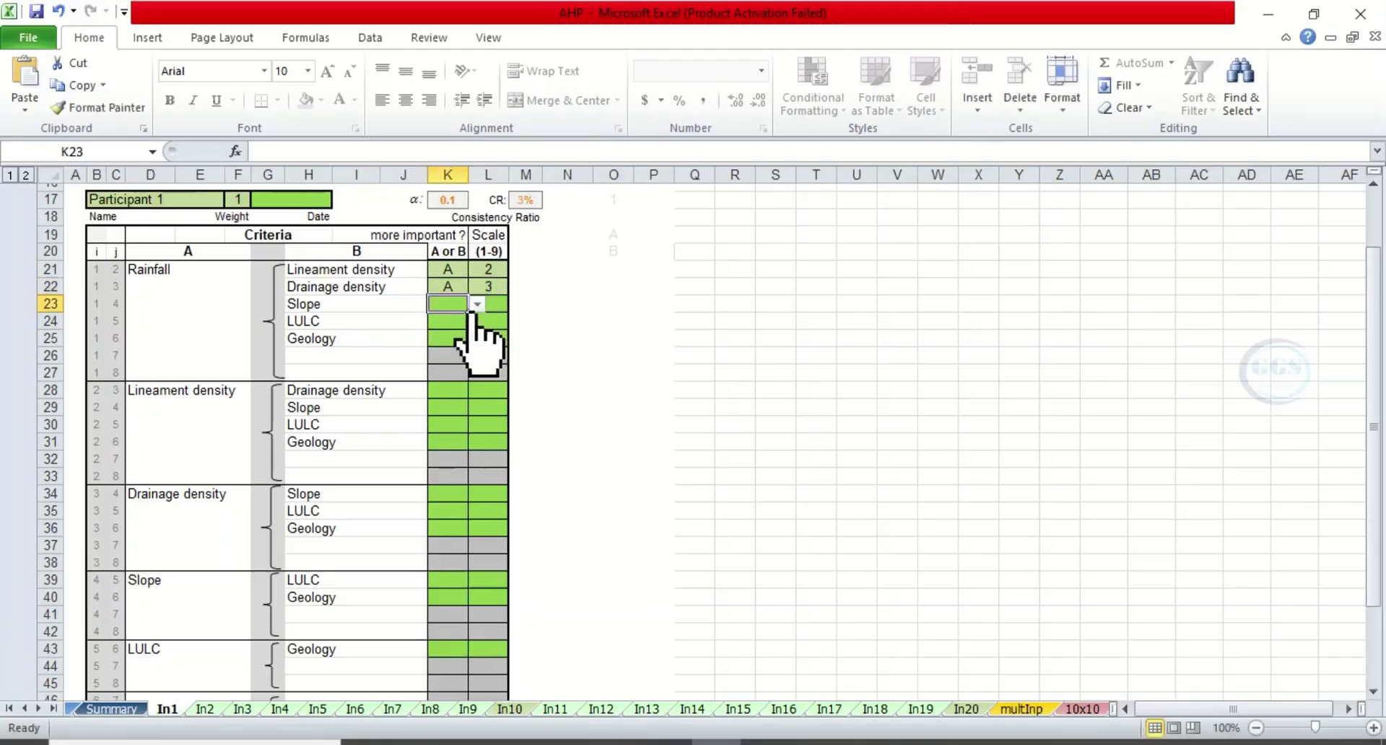
pyautogui.click(477, 305)
pyautogui.click(440, 321)
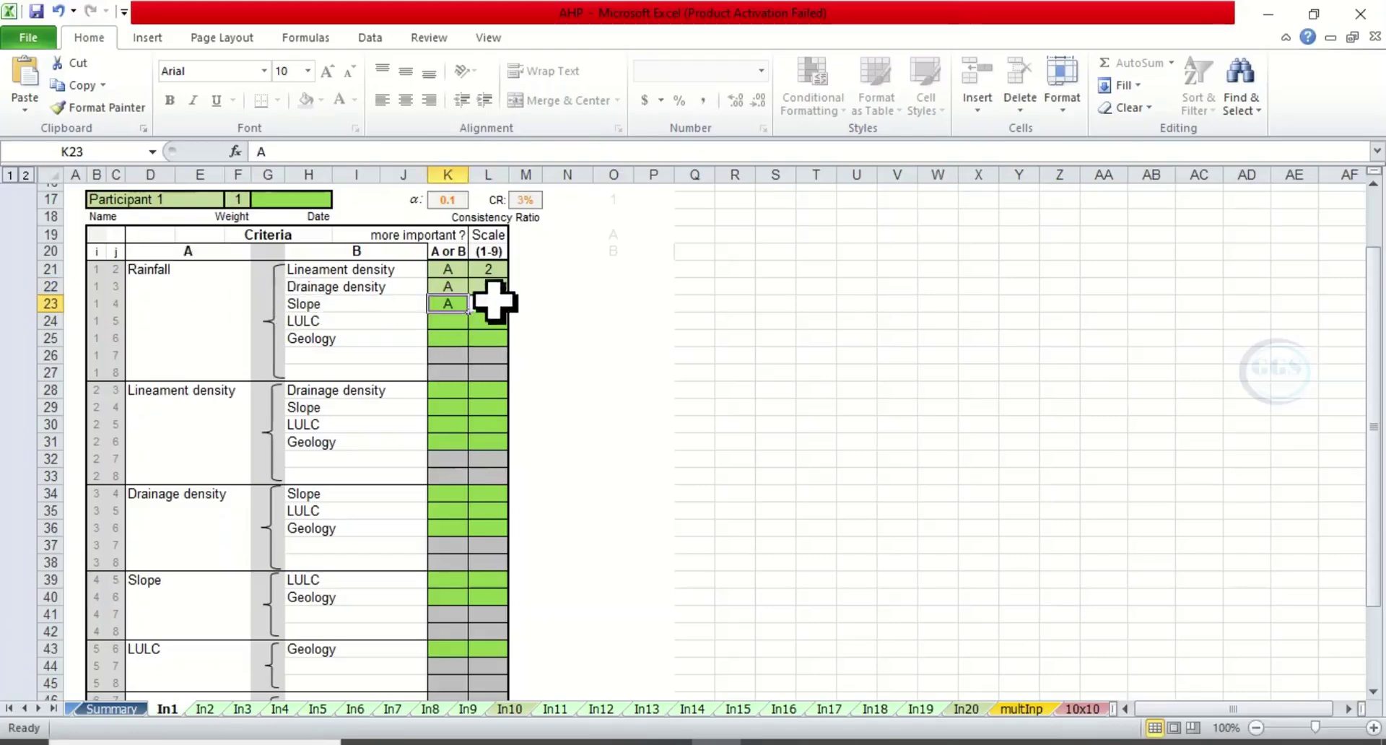
pyautogui.write('5')
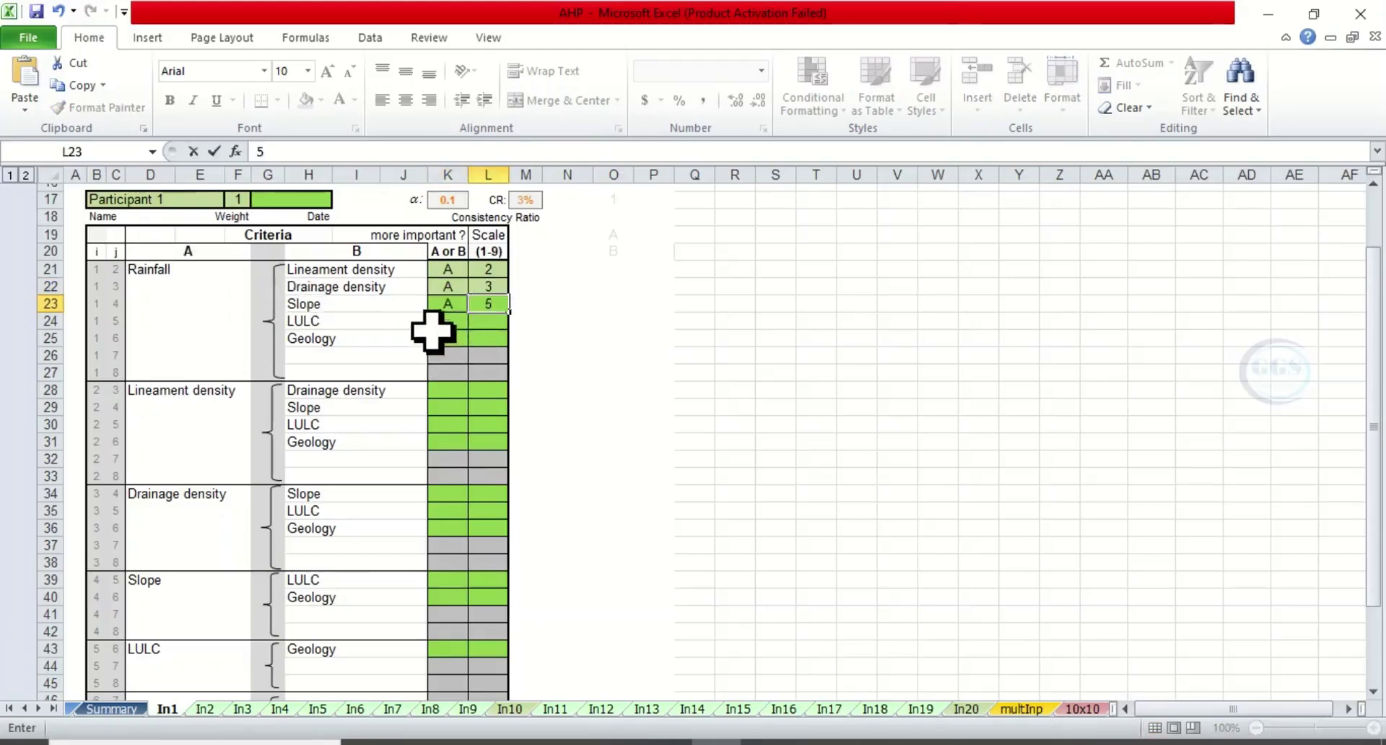
# Step: Rate Rainfall (A) as more important than LULC with scale 9 and than Geology with scale 7
pyautogui.click(452, 319)
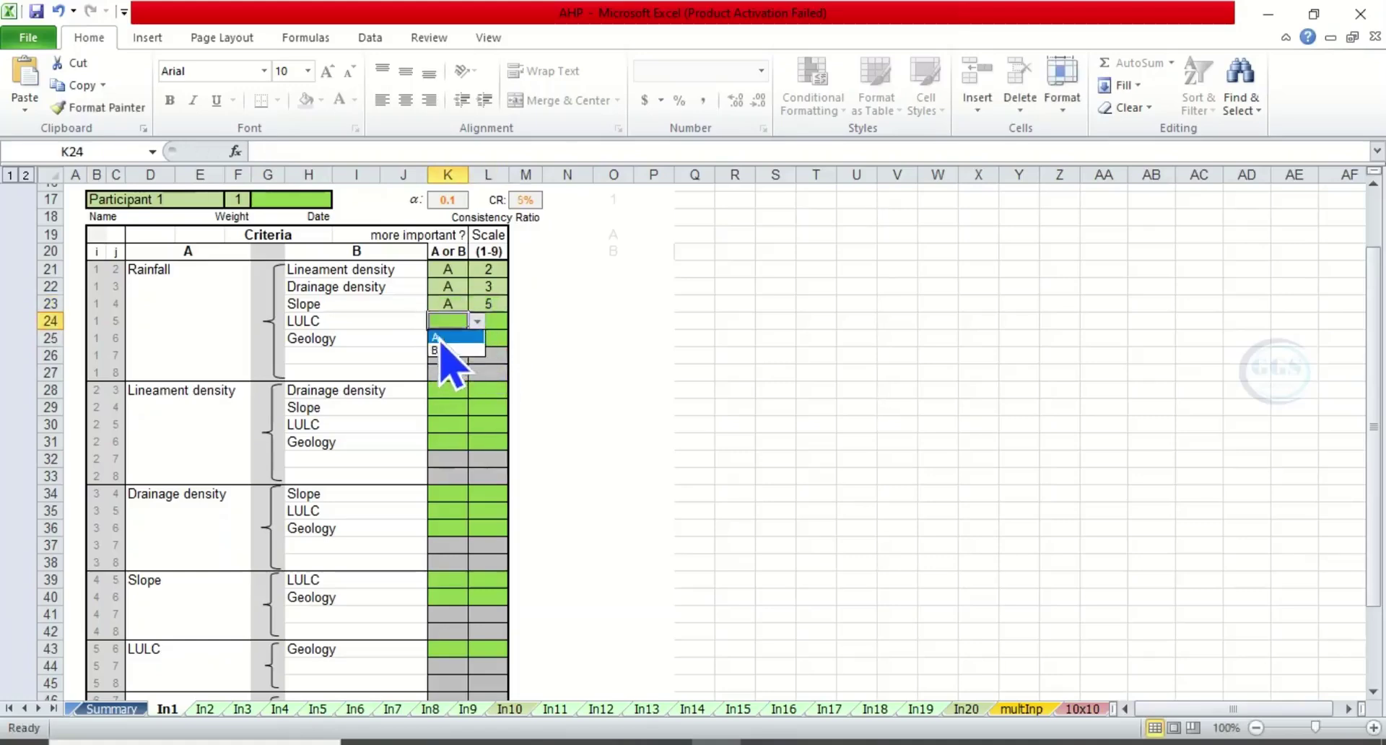
pyautogui.click(442, 337)
pyautogui.click(496, 323)
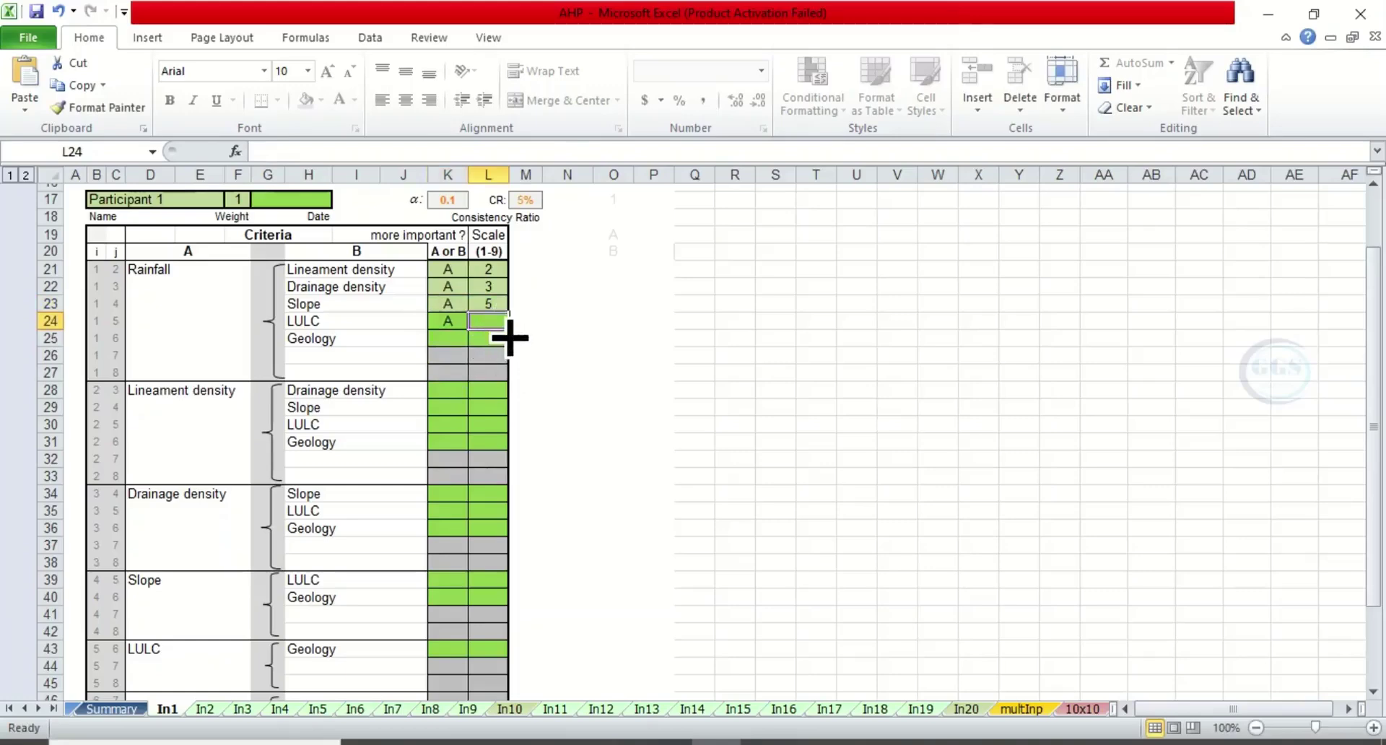
pyautogui.write('9')
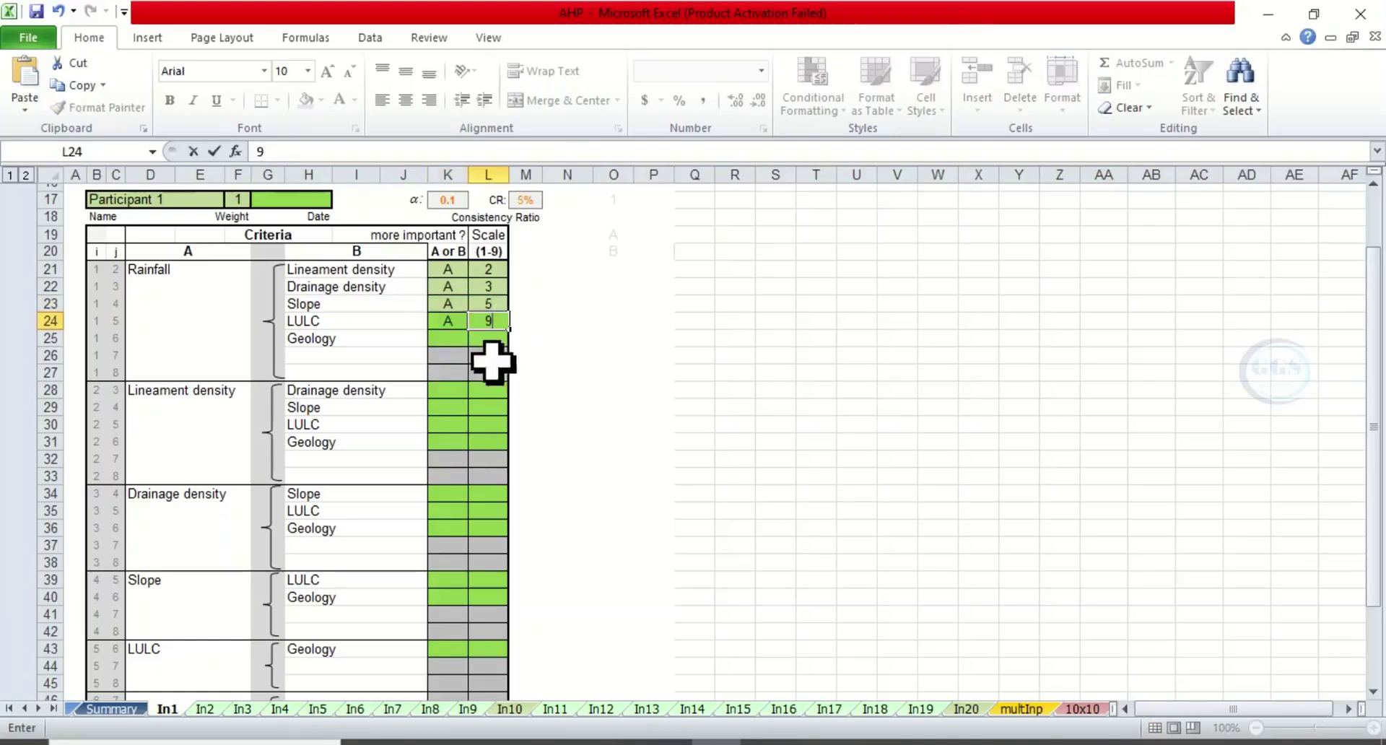
pyautogui.click(449, 339)
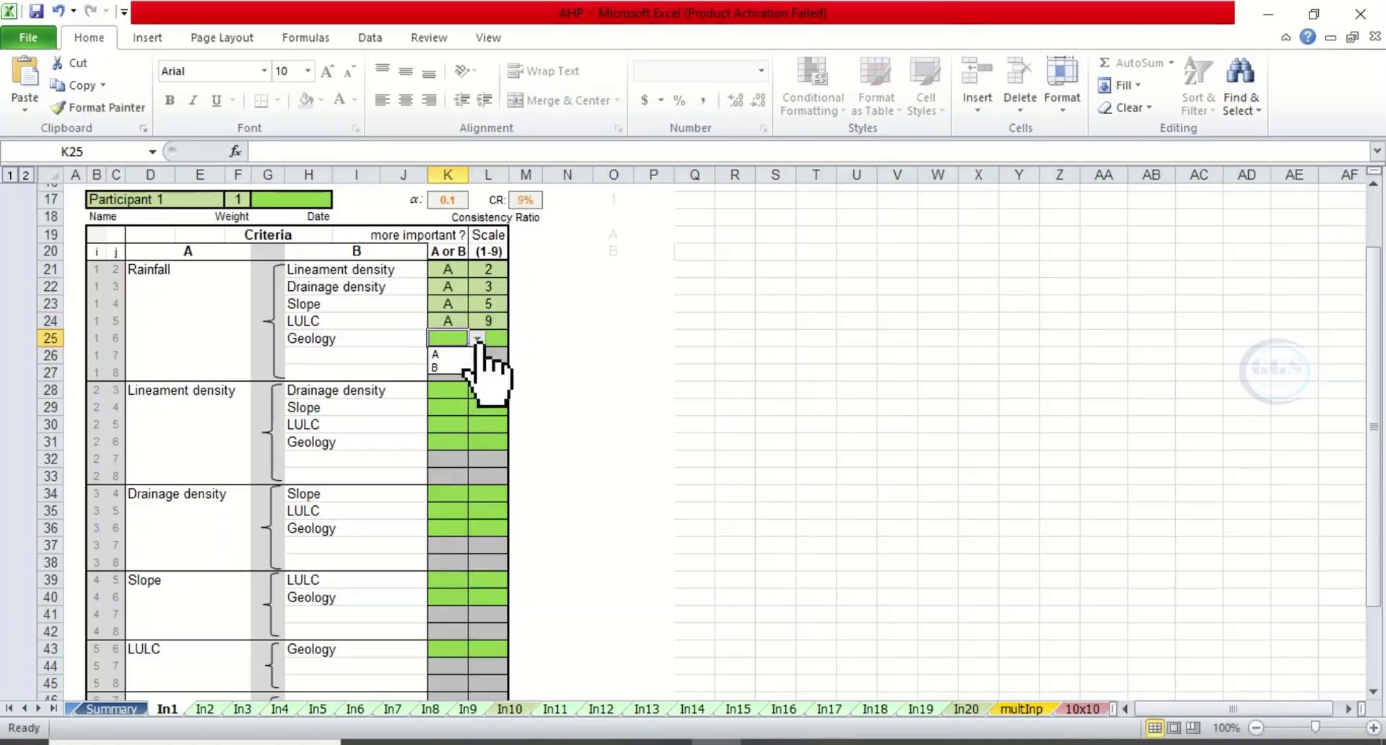
pyautogui.click(448, 355)
pyautogui.click(491, 339)
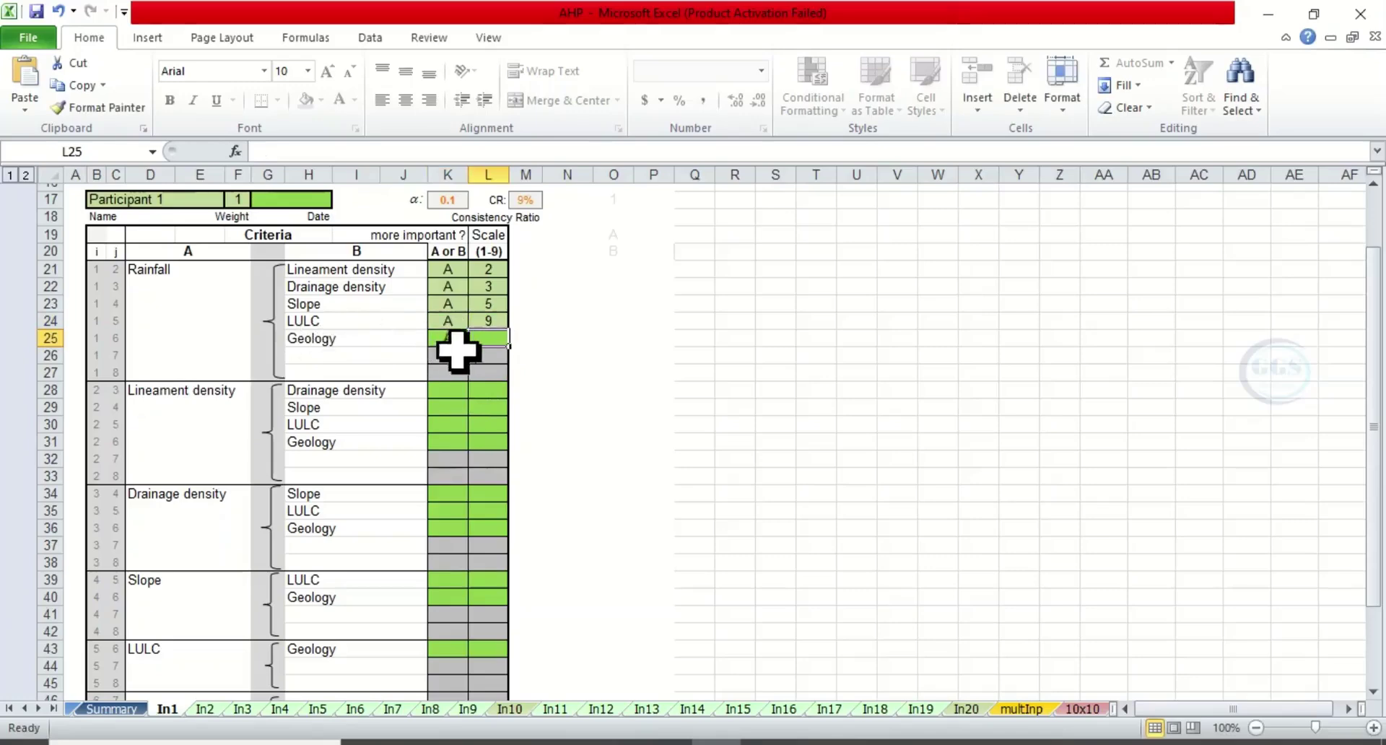
pyautogui.write('7')
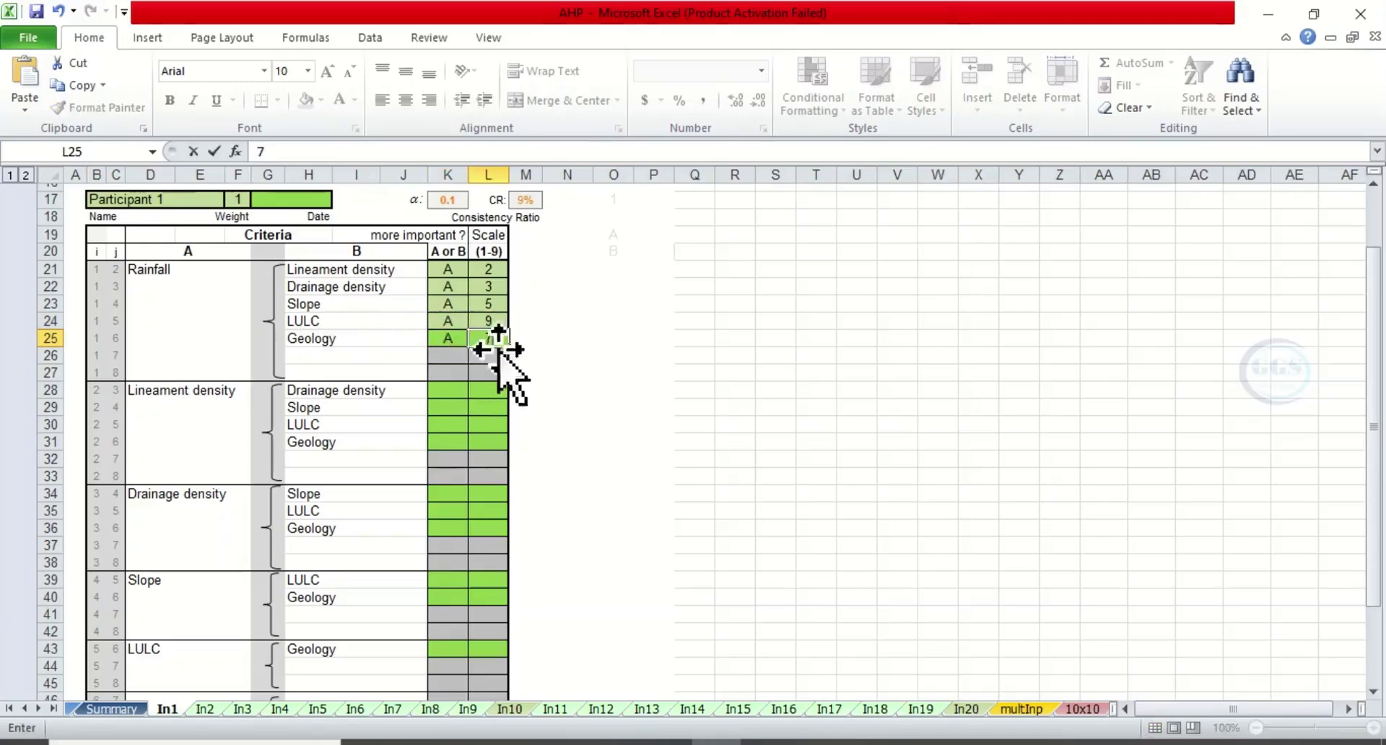
pyautogui.click(462, 357)
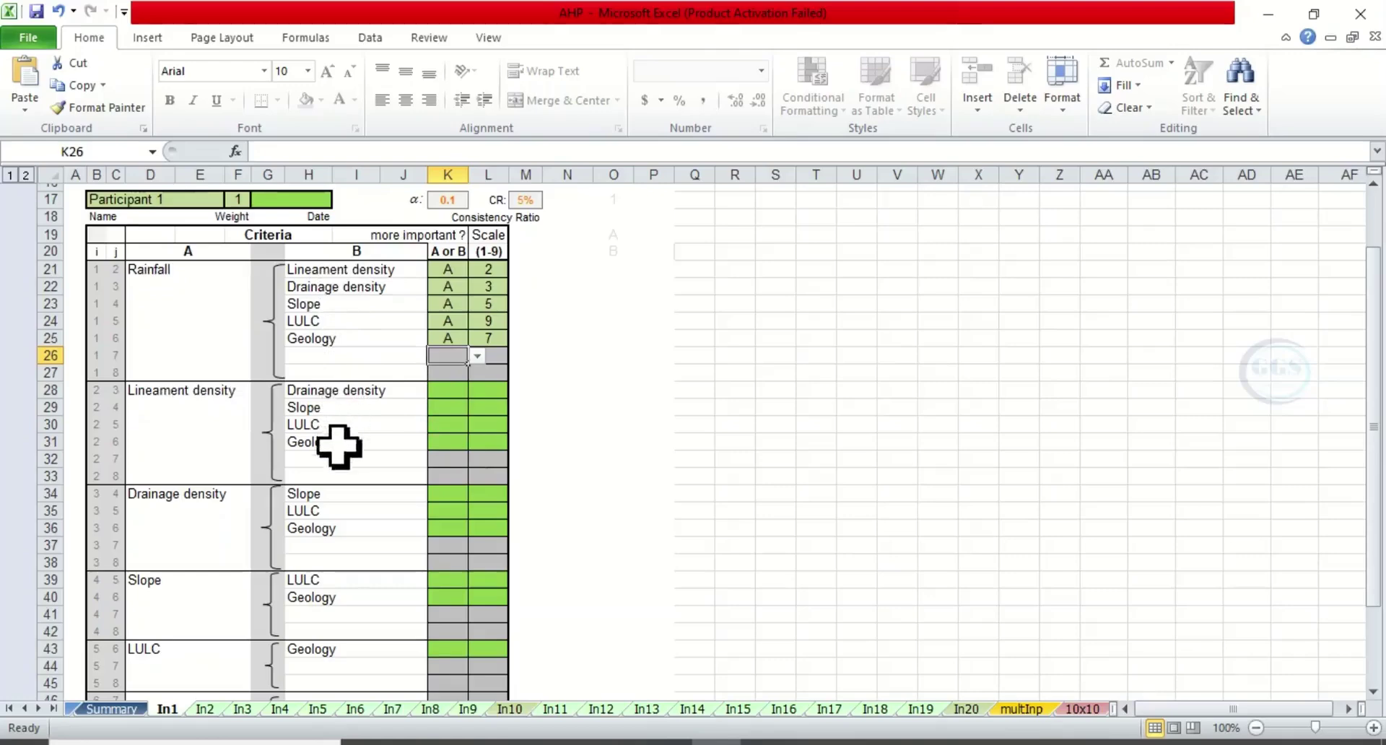
# Step: Rate Lineament density (A) as more important than Drainage density with scale 3 and than Slope with scale 5
pyautogui.click(454, 389)
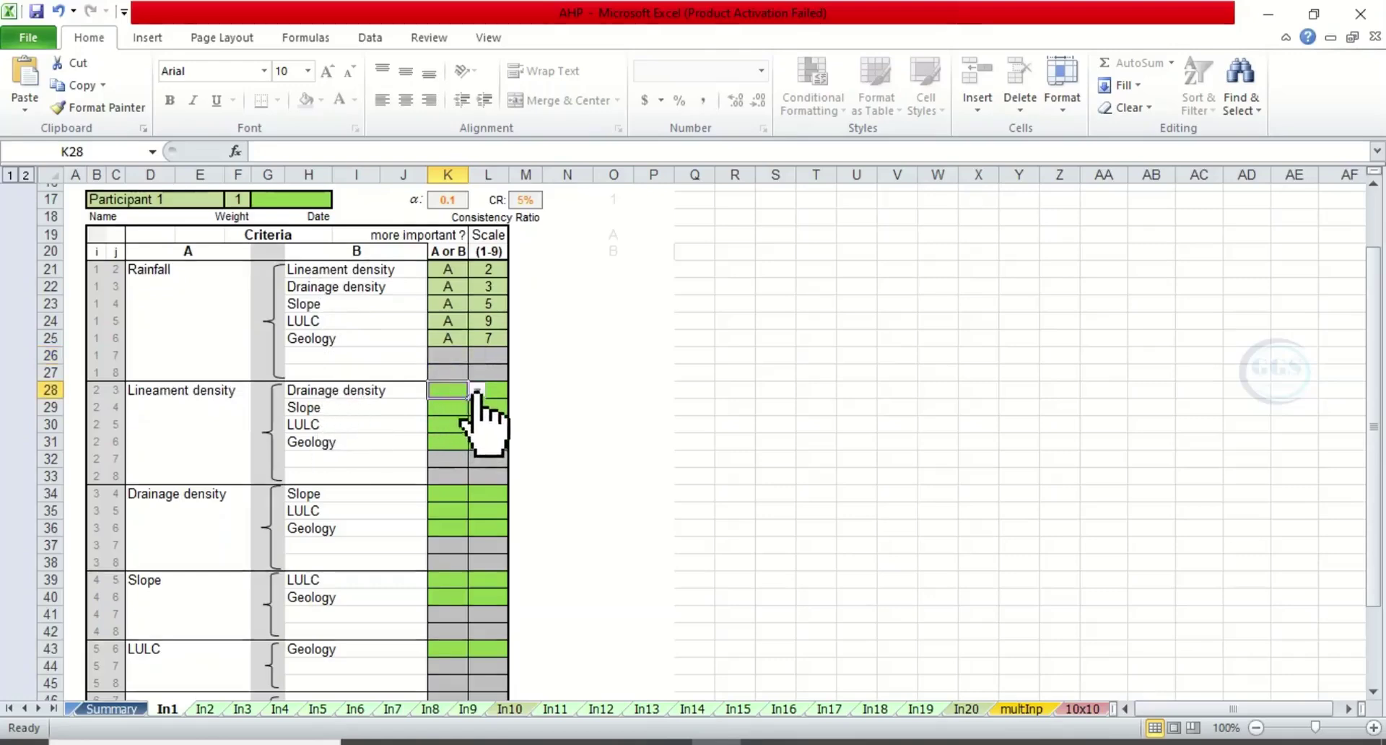
pyautogui.click(477, 390)
pyautogui.click(445, 408)
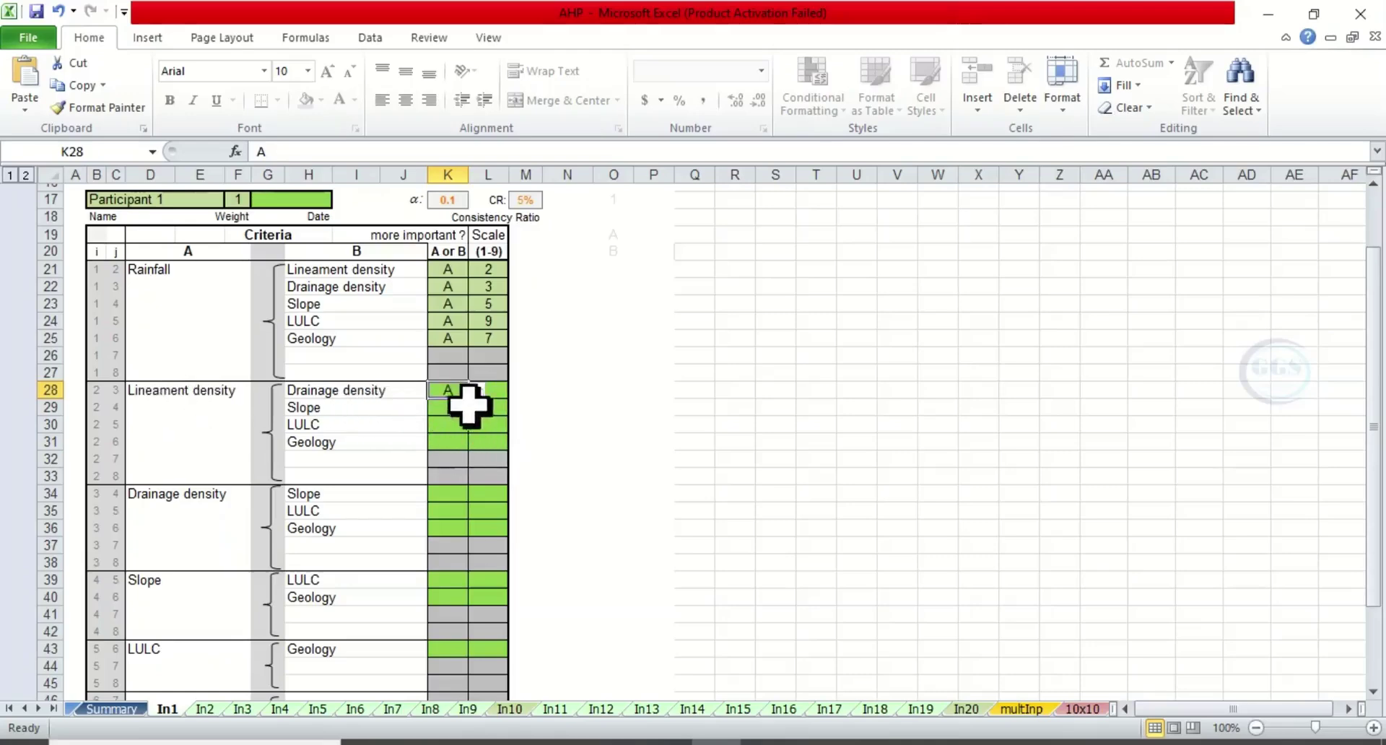
pyautogui.click(485, 390)
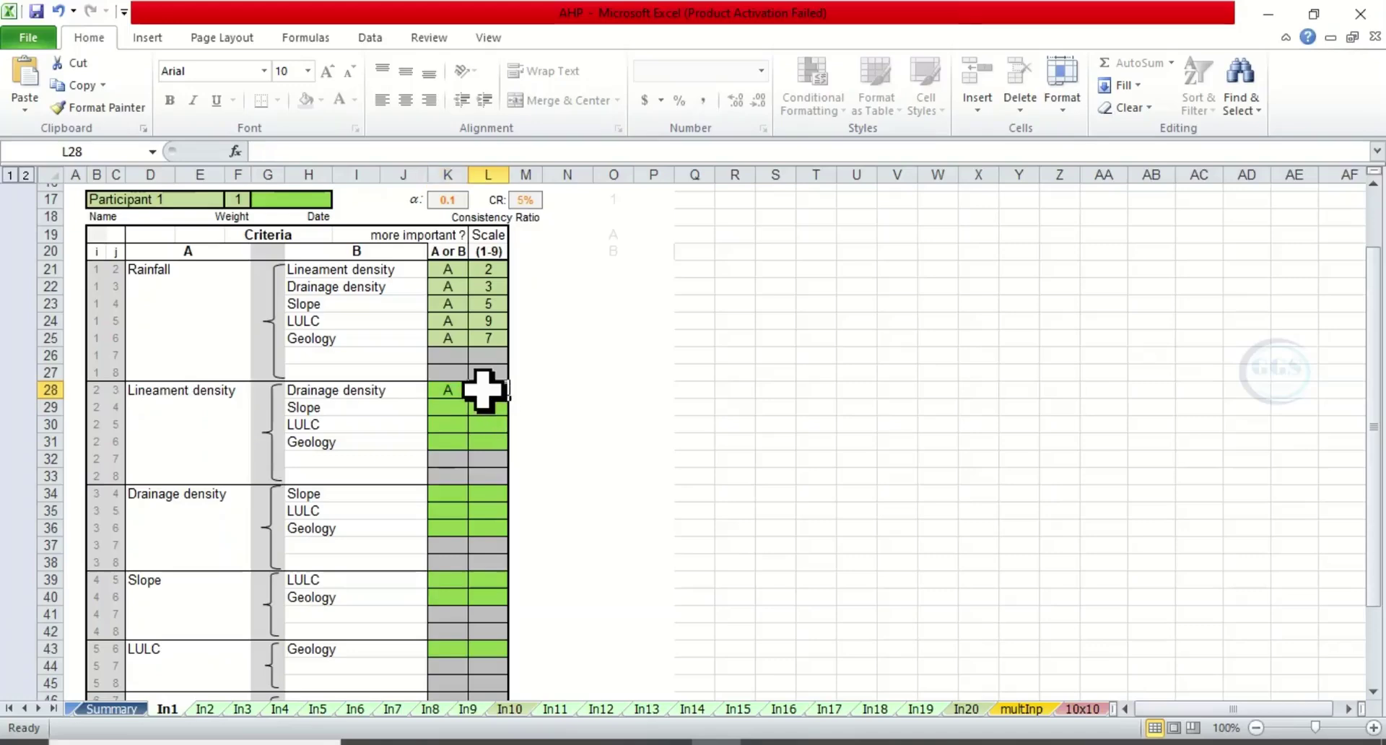
pyautogui.write('3')
pyautogui.click(449, 406)
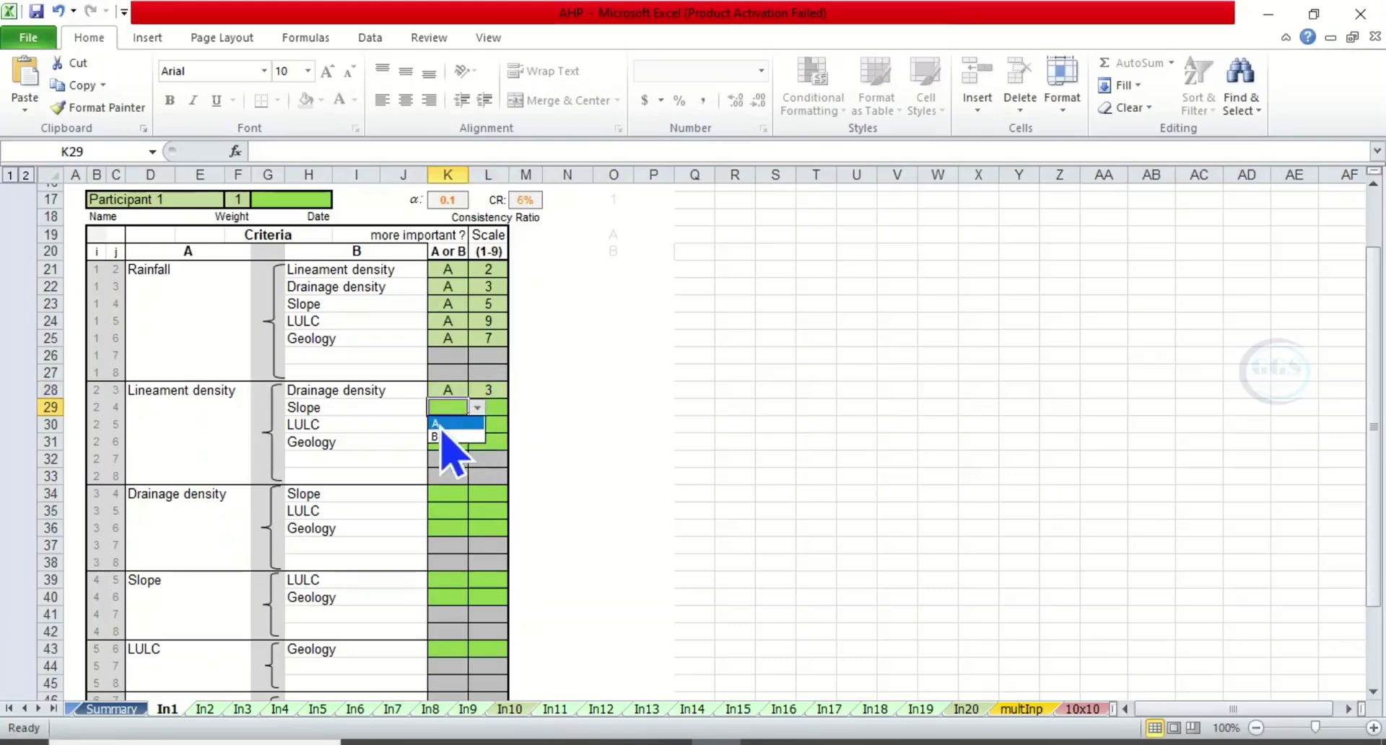
pyautogui.click(497, 402)
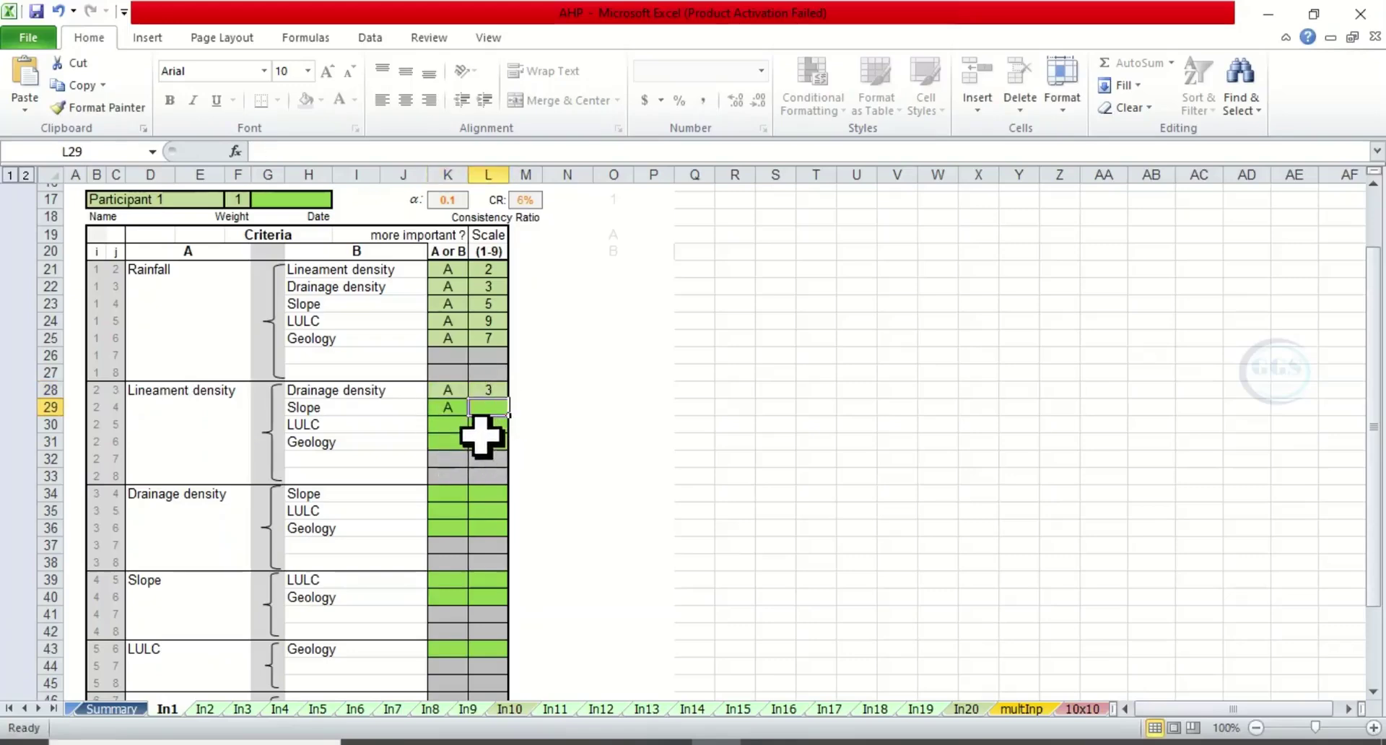
pyautogui.write('5')
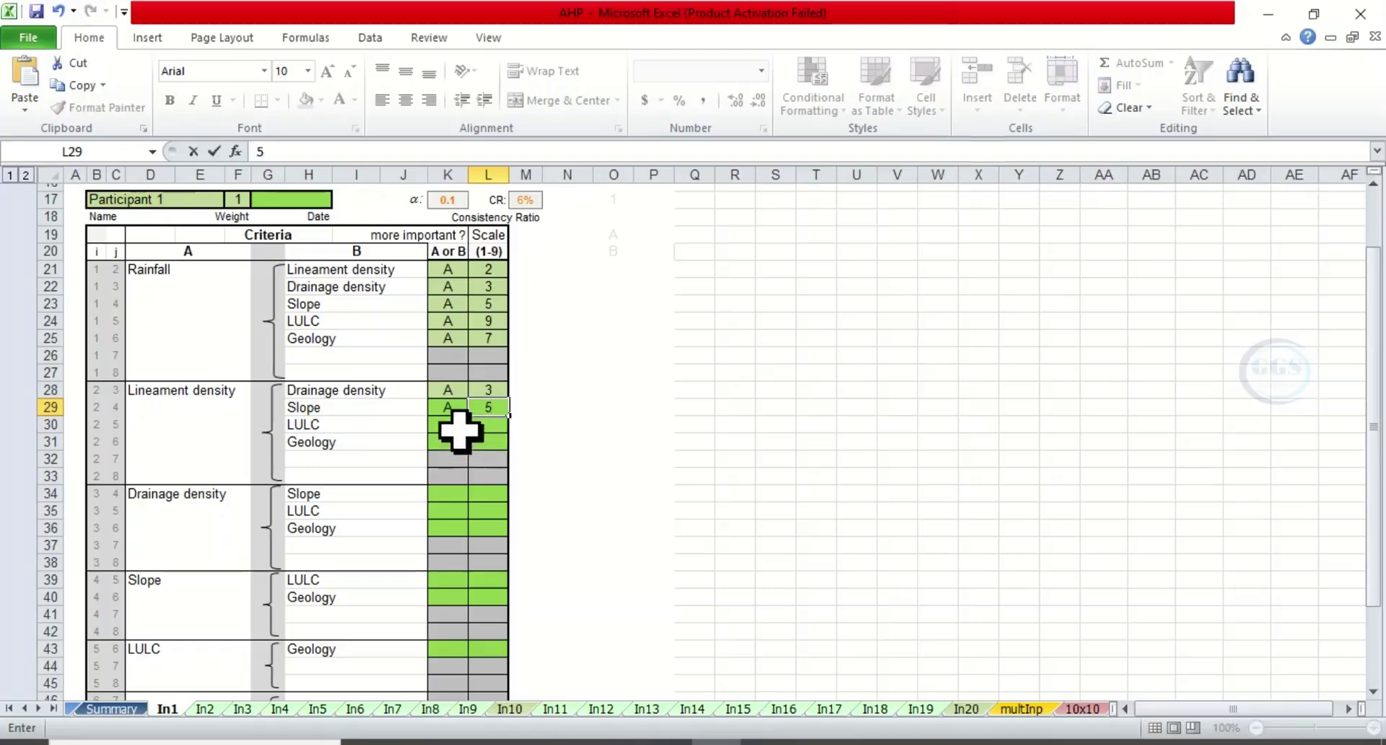
# Step: Rate Lineament density (A) as more important than LULC with scale 7 and than Geology with scale 5
pyautogui.click(456, 426)
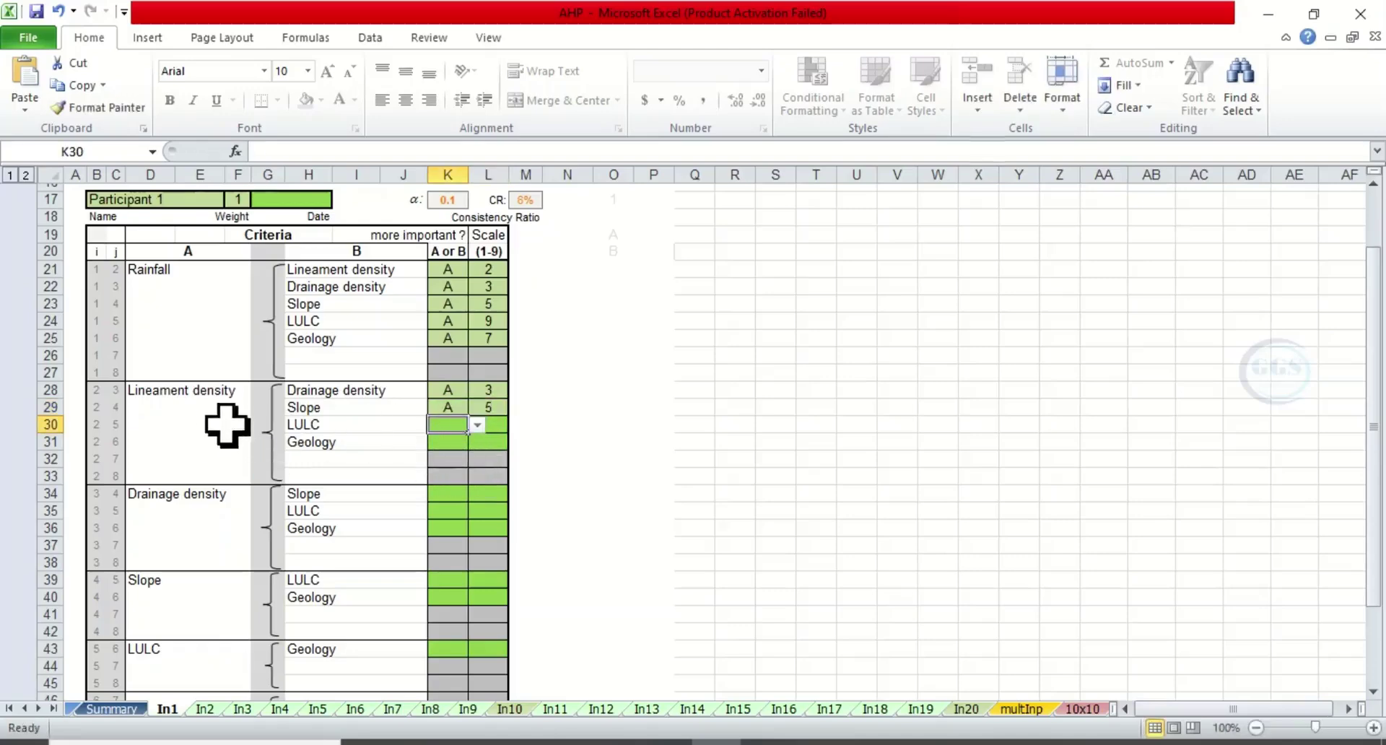
pyautogui.click(478, 426)
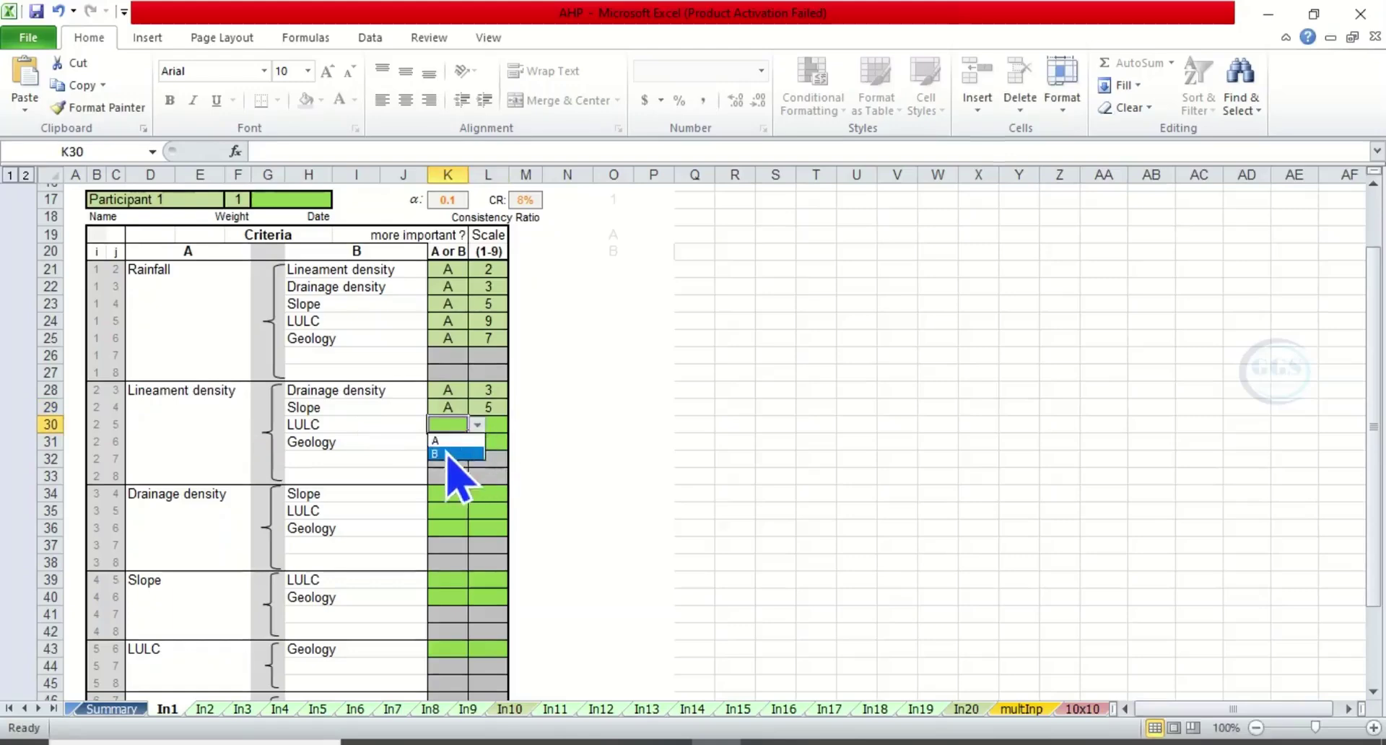
pyautogui.click(443, 444)
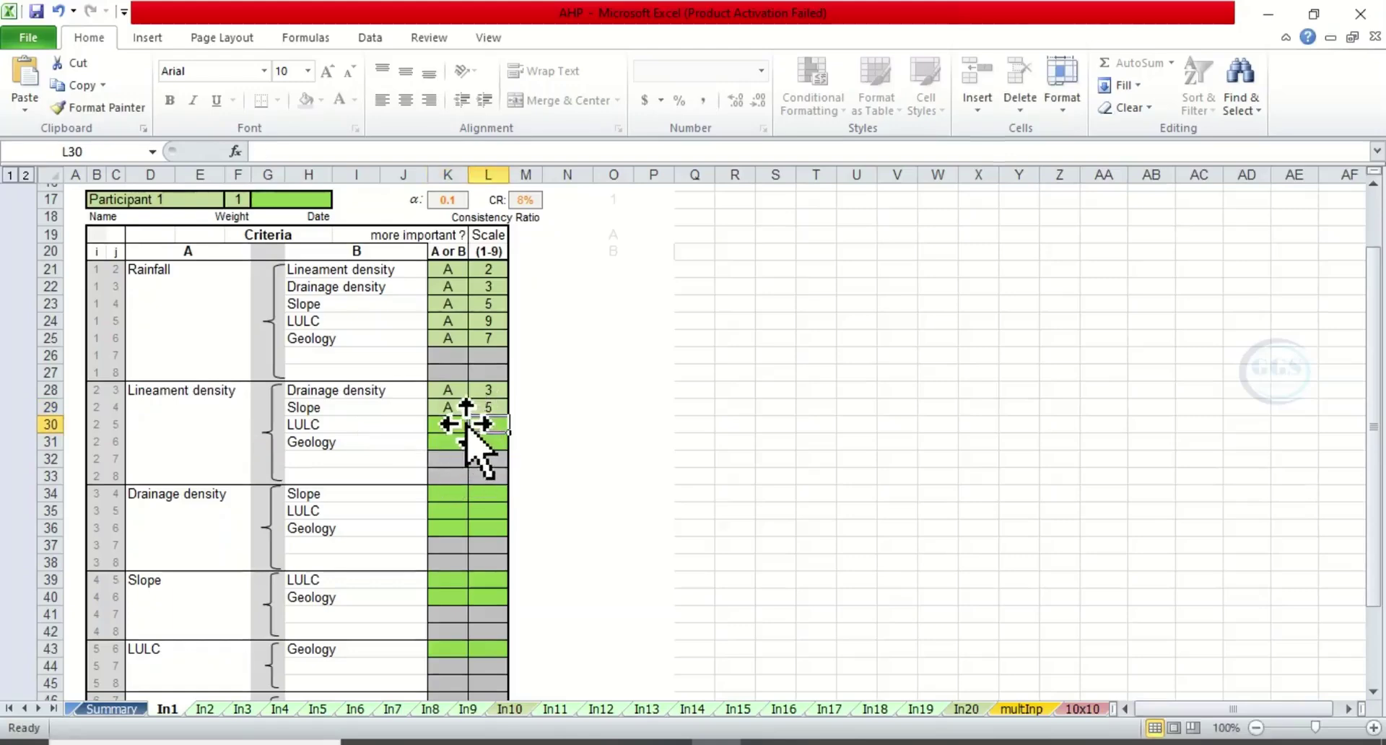
pyautogui.write('7')
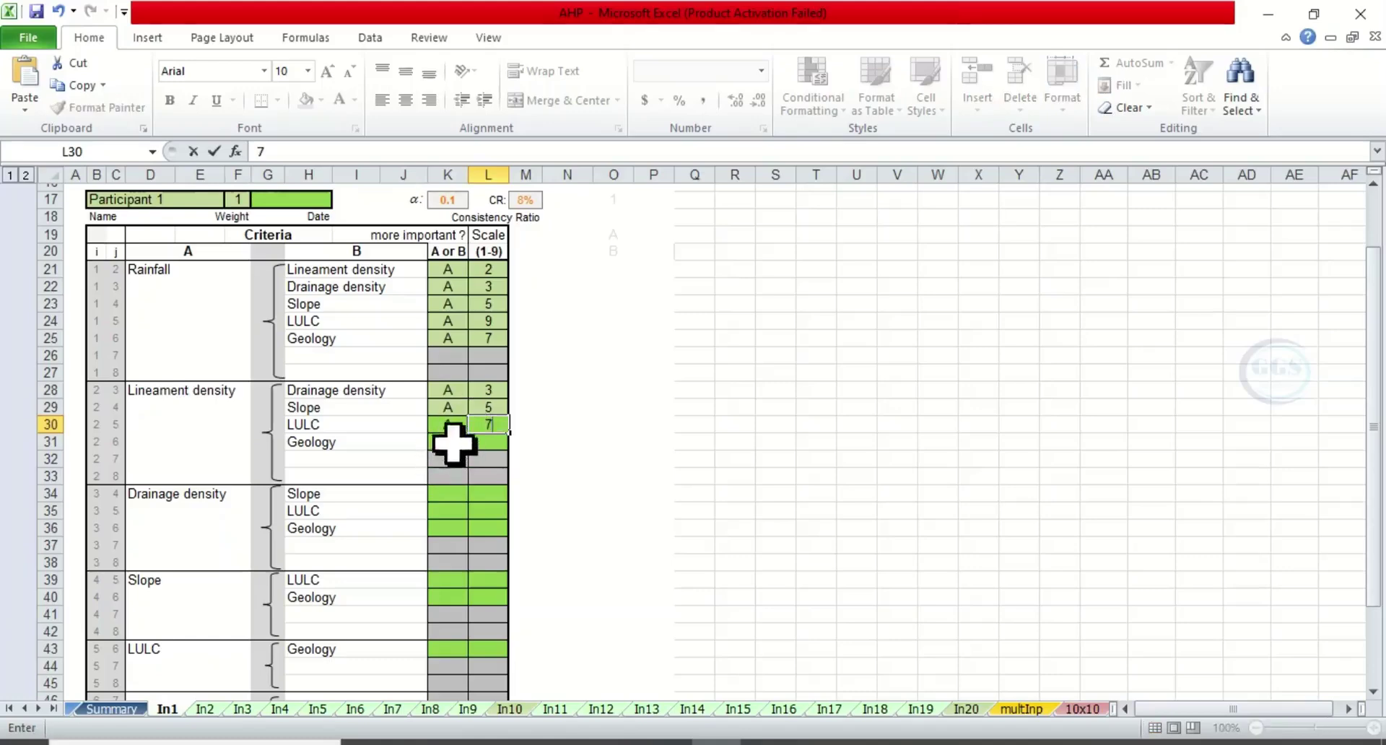
pyautogui.click(453, 442)
pyautogui.click(477, 443)
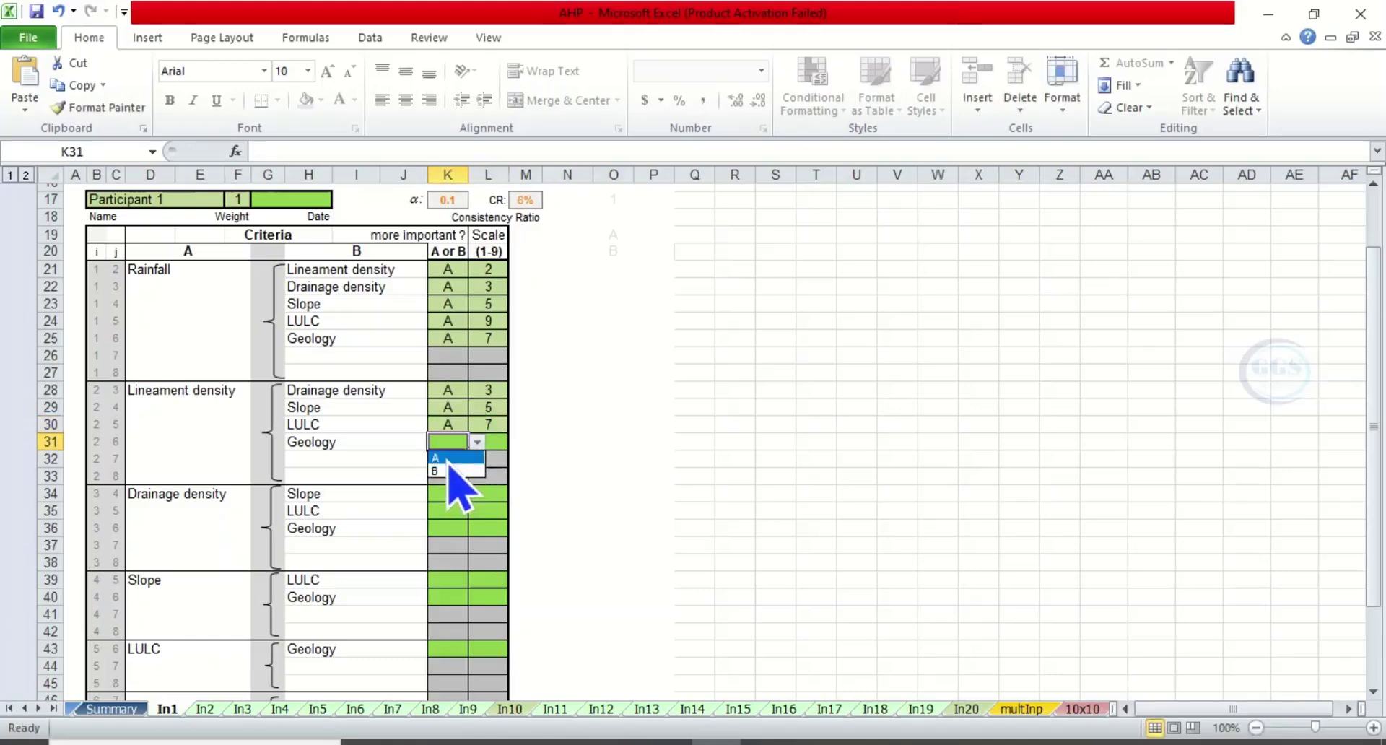
pyautogui.click(449, 459)
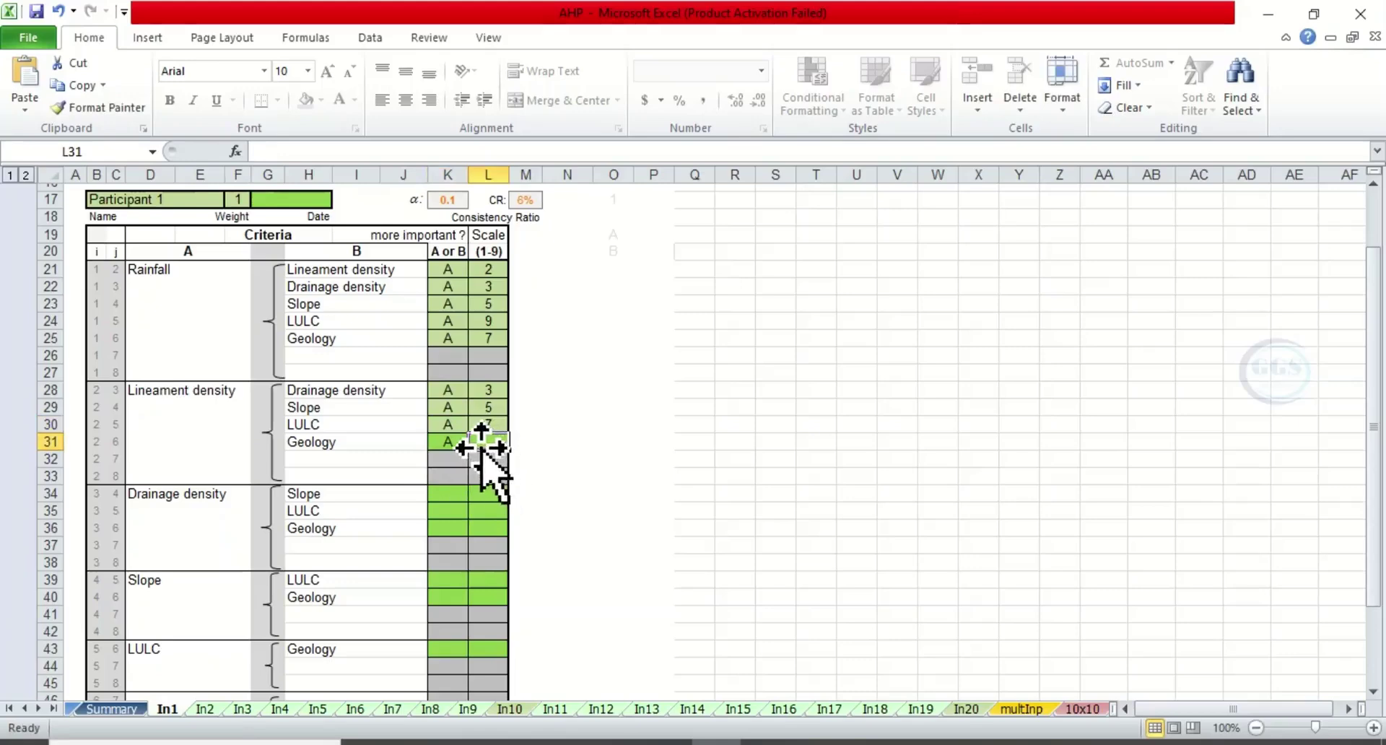
pyautogui.write('5')
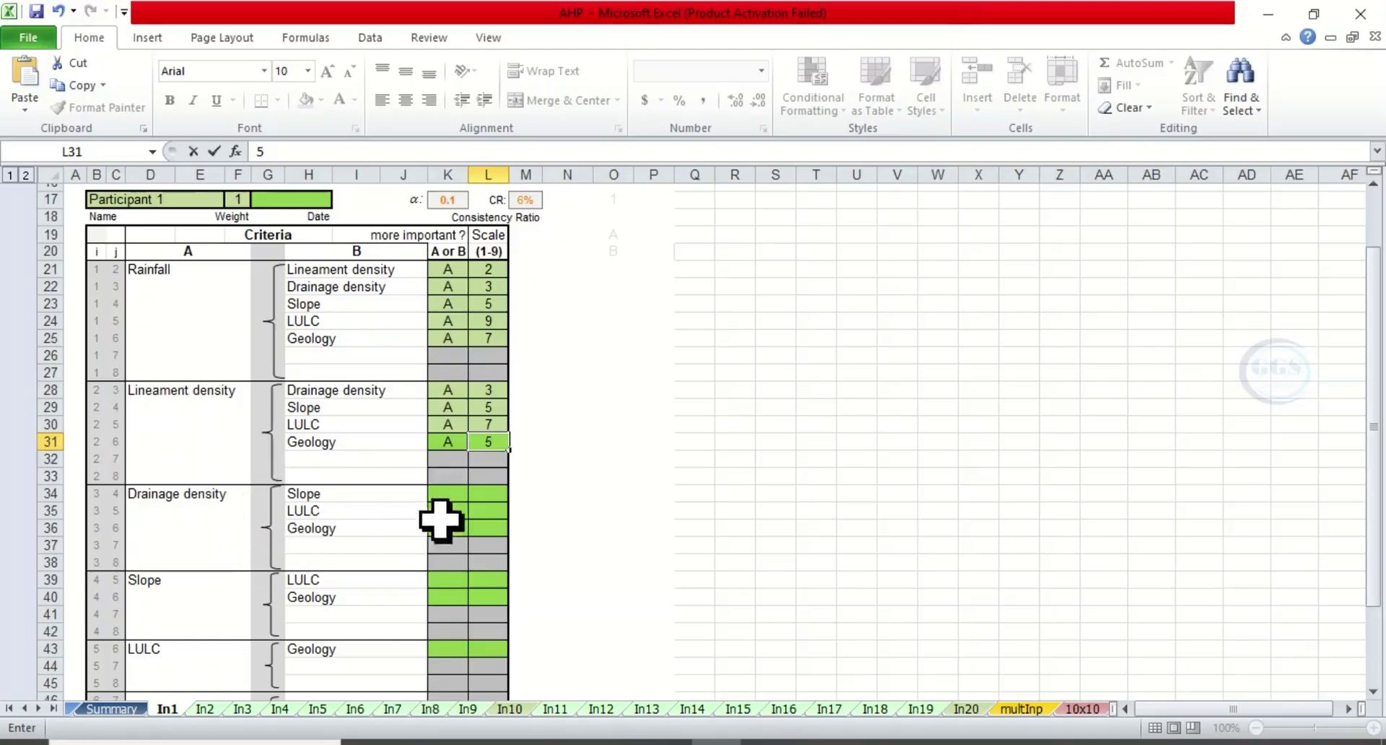
# Step: Rate Drainage density (A) as more important than Slope with scale 3
pyautogui.click(452, 493)
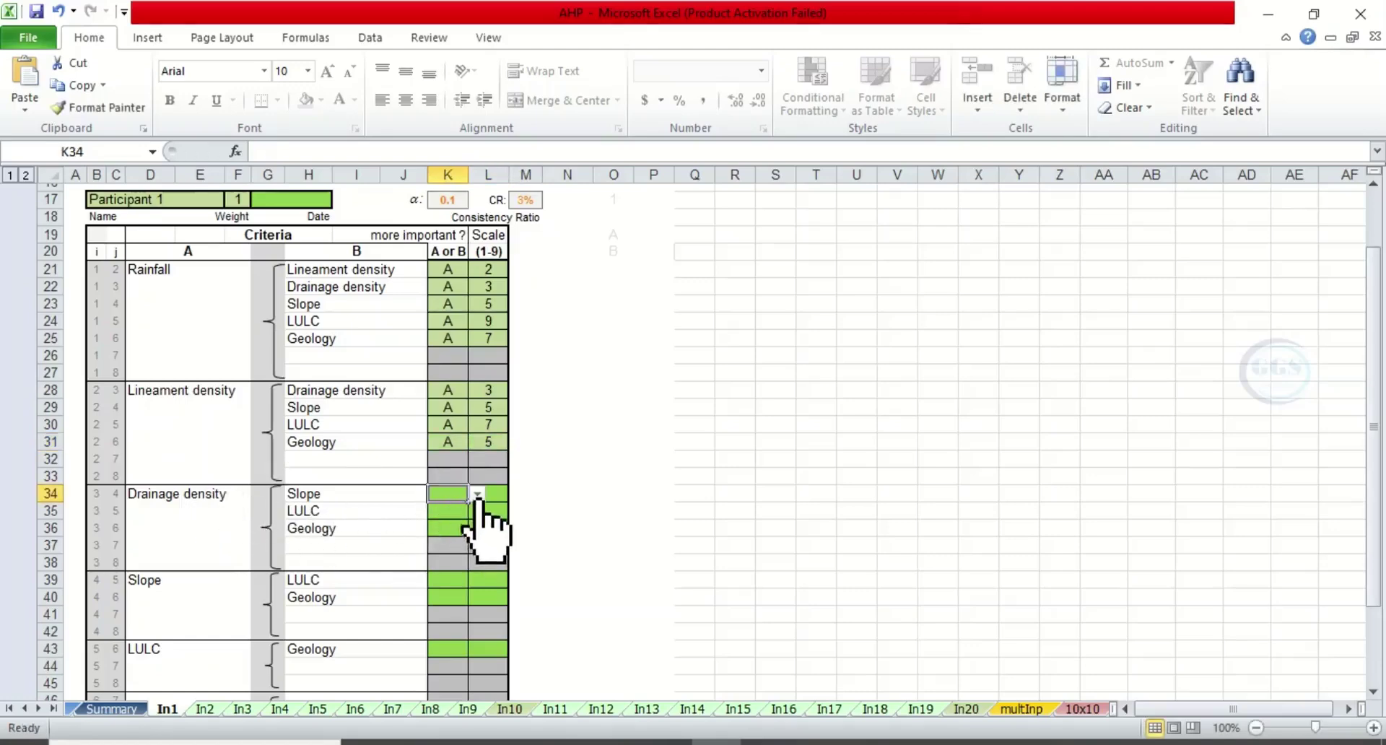
pyautogui.click(477, 494)
pyautogui.click(458, 506)
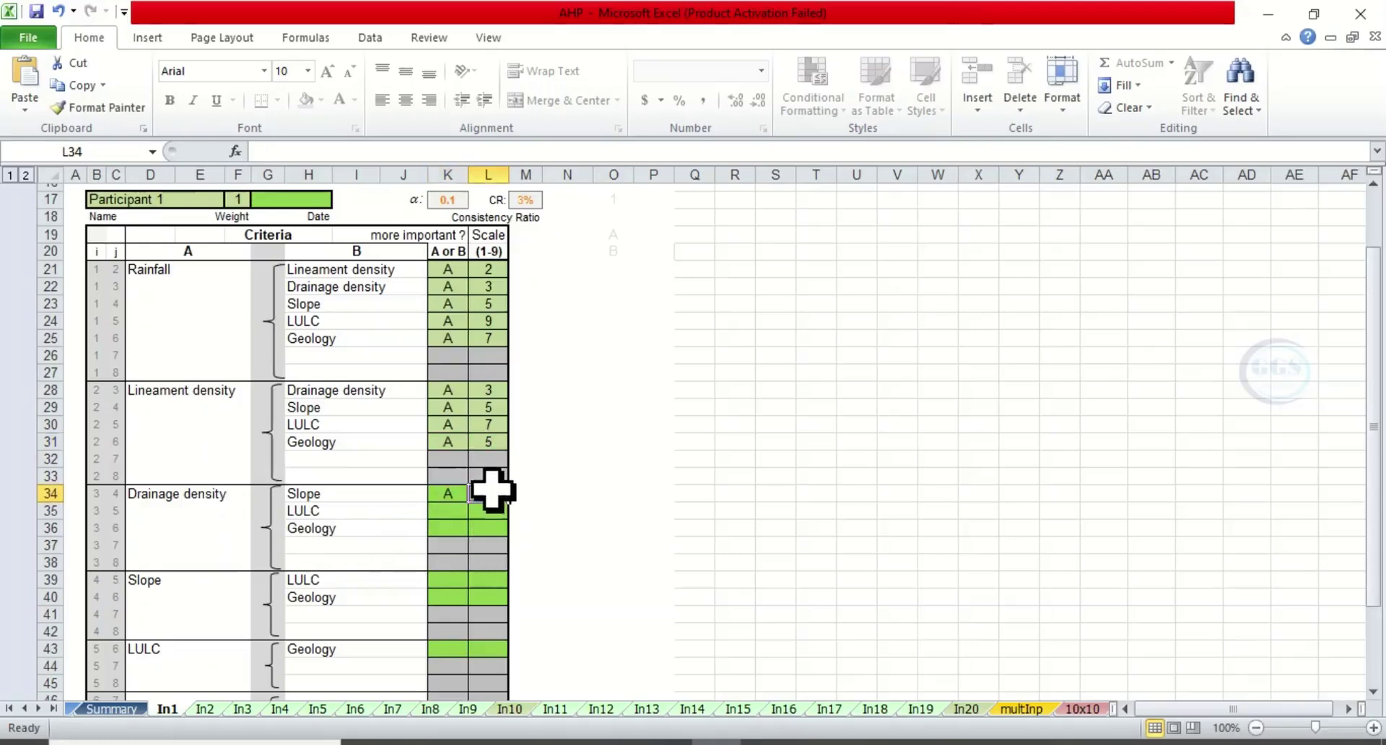
pyautogui.write('3')
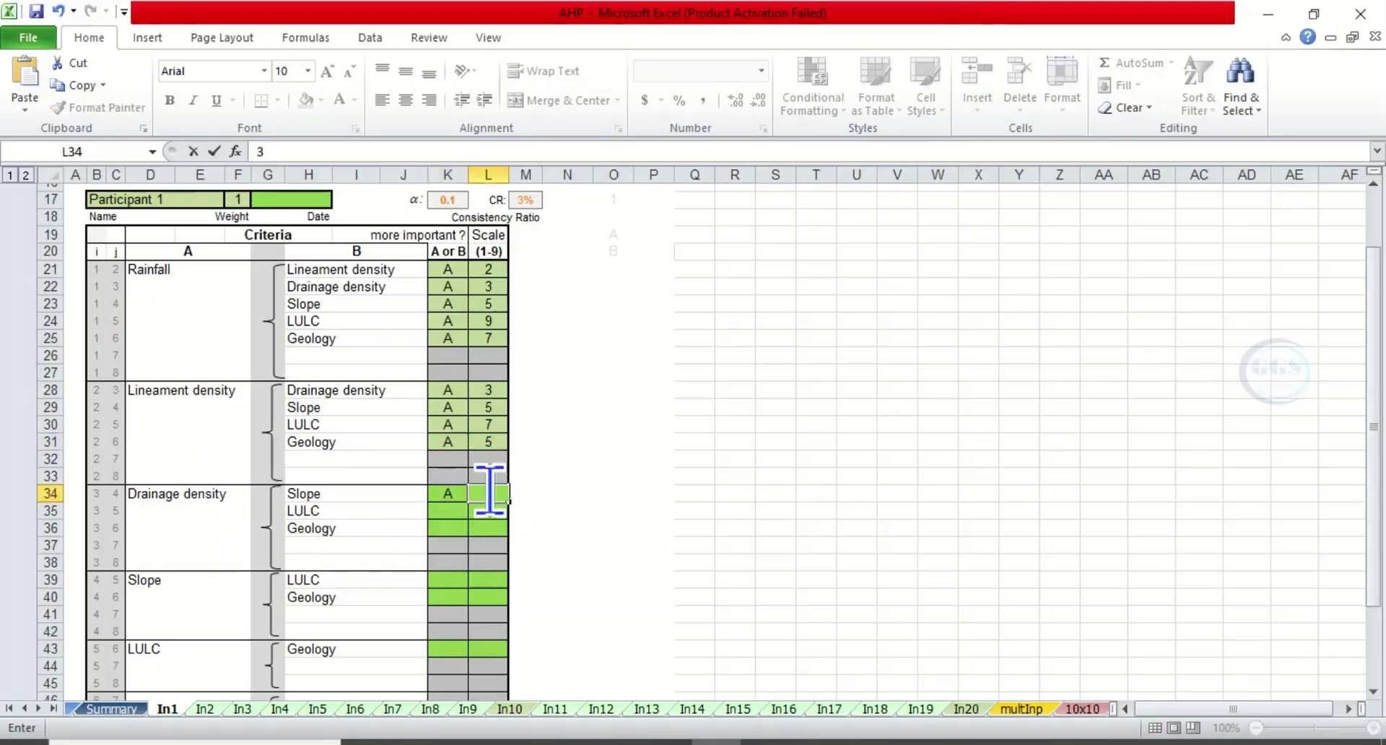
# Step: Rate Drainage density (A) as more important than LULC with scale 5
pyautogui.click(445, 521)
pyautogui.click(450, 510)
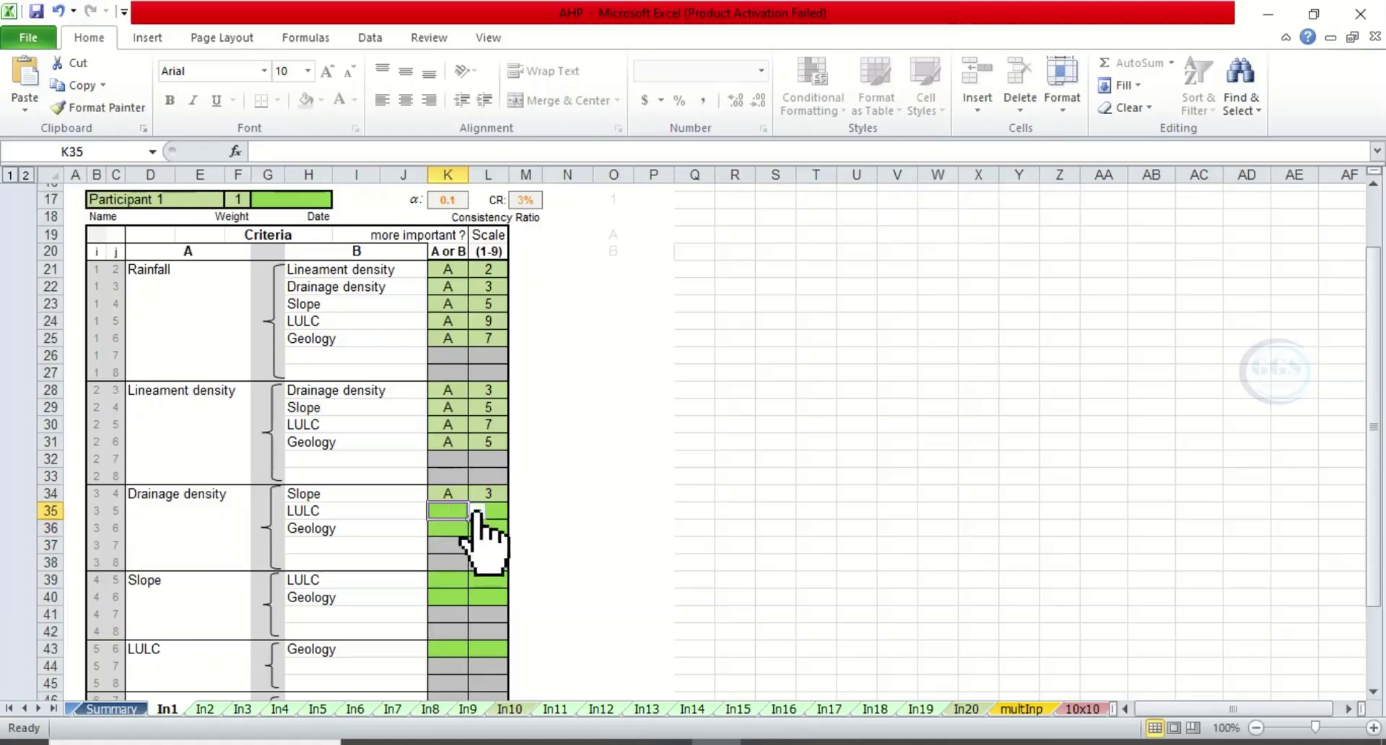
pyautogui.click(478, 512)
pyautogui.click(454, 525)
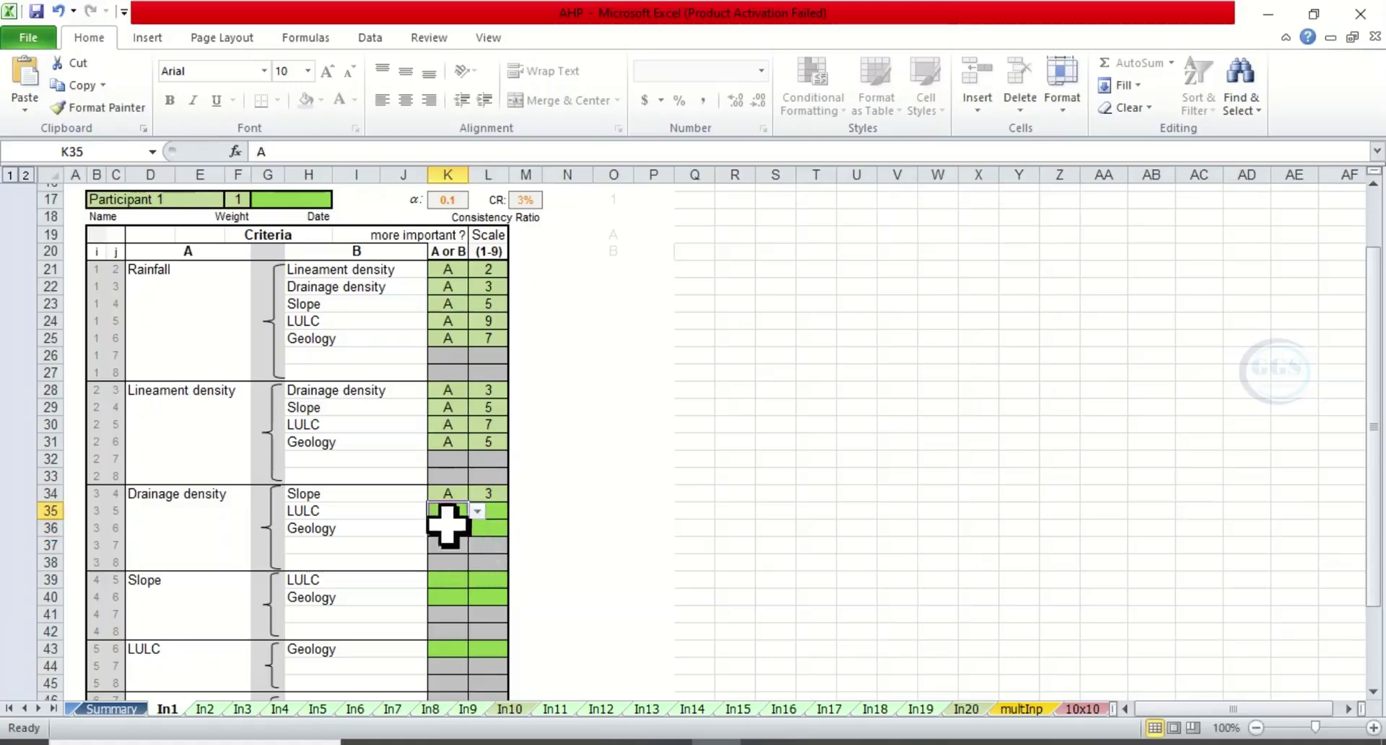
pyautogui.click(497, 514)
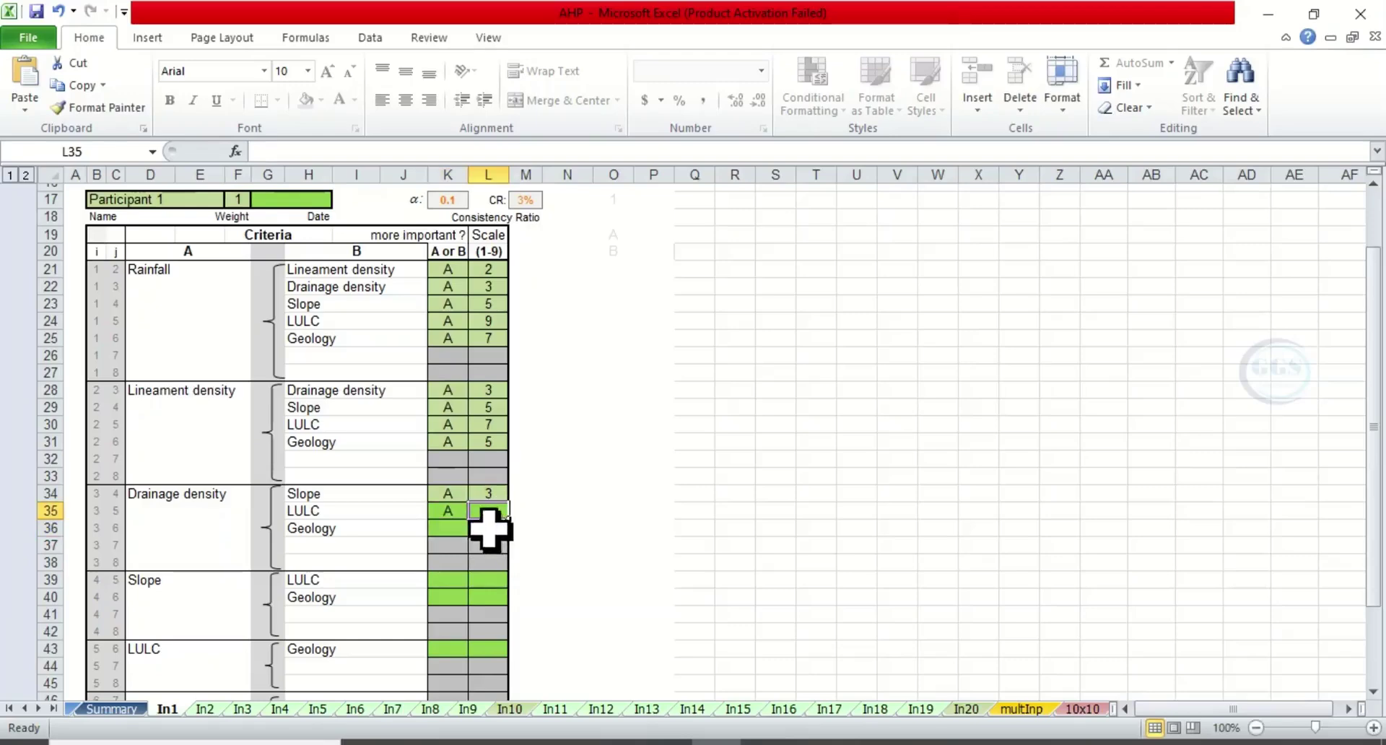
pyautogui.write('5')
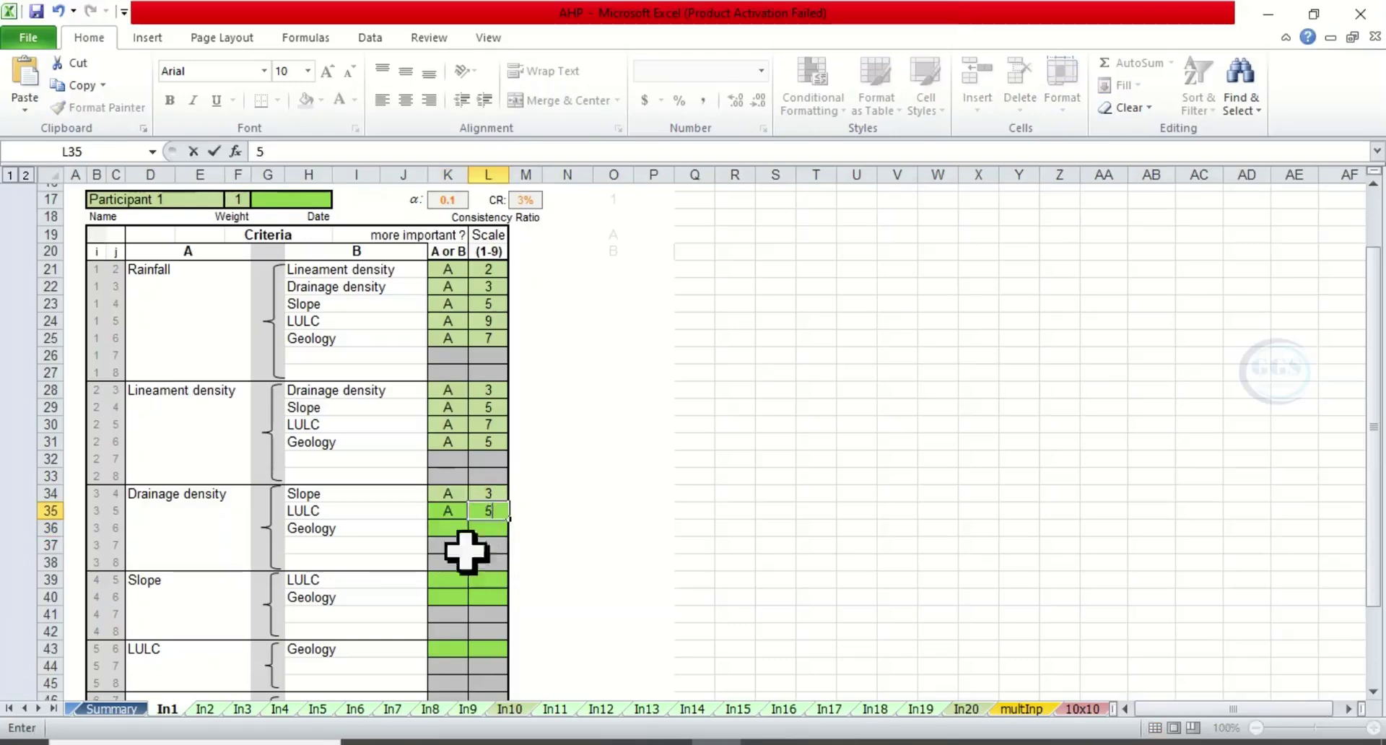
# Step: Rate Drainage density (A) as more important than Geology with scale 3
pyautogui.click(450, 529)
pyautogui.click(477, 529)
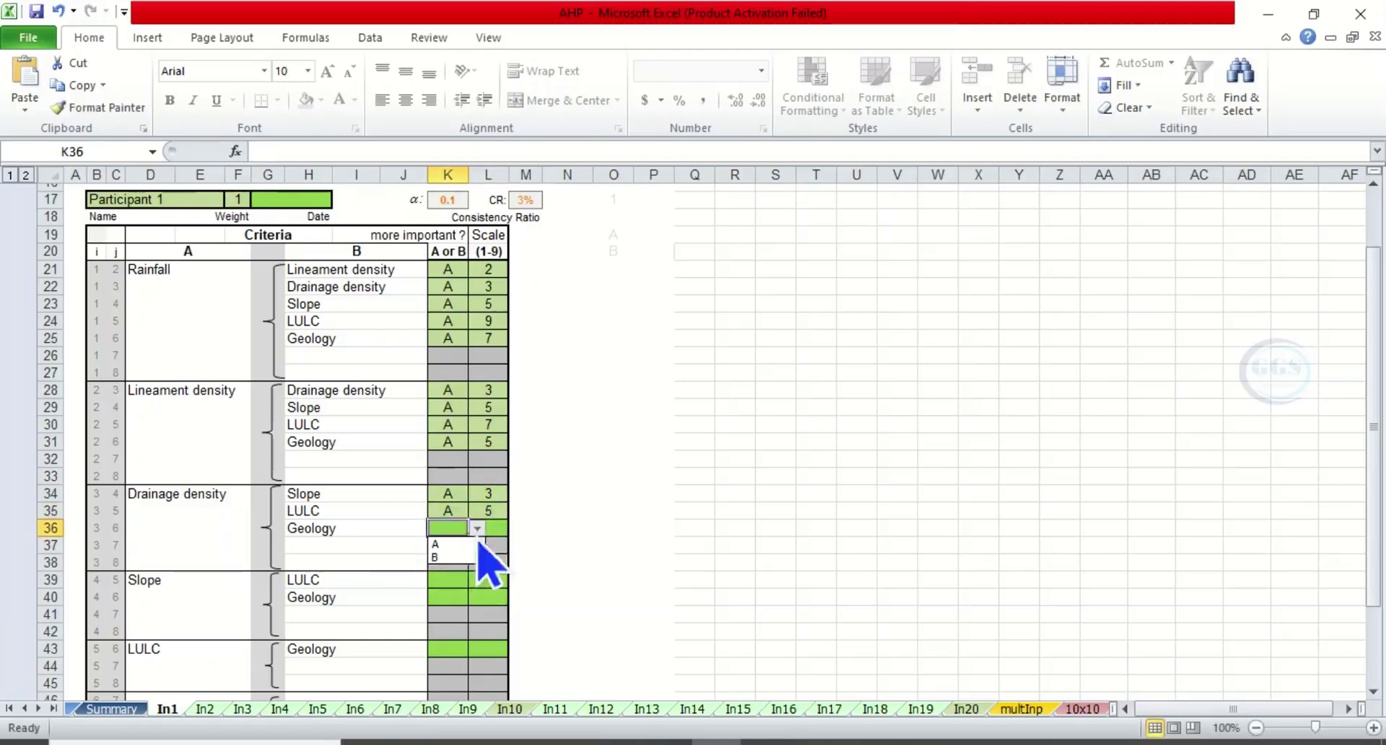
pyautogui.click(453, 543)
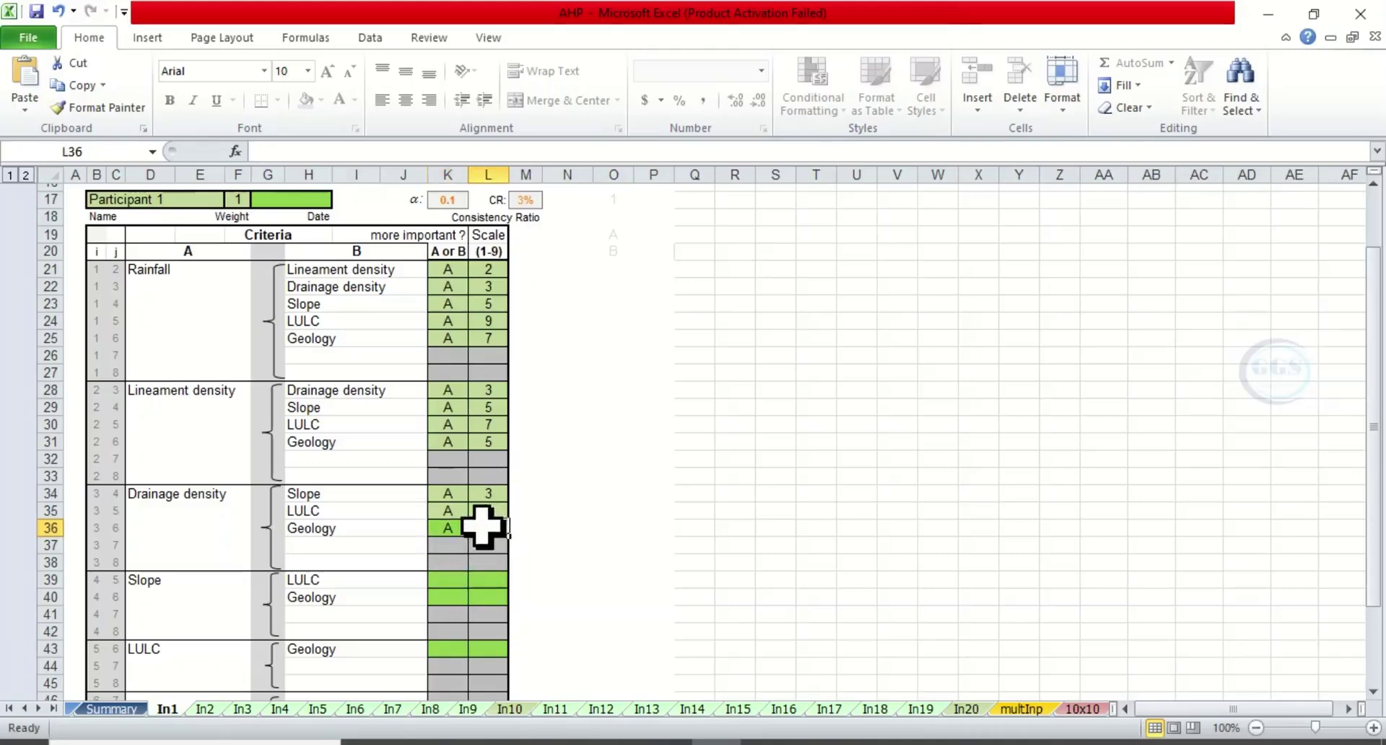
pyautogui.write('3')
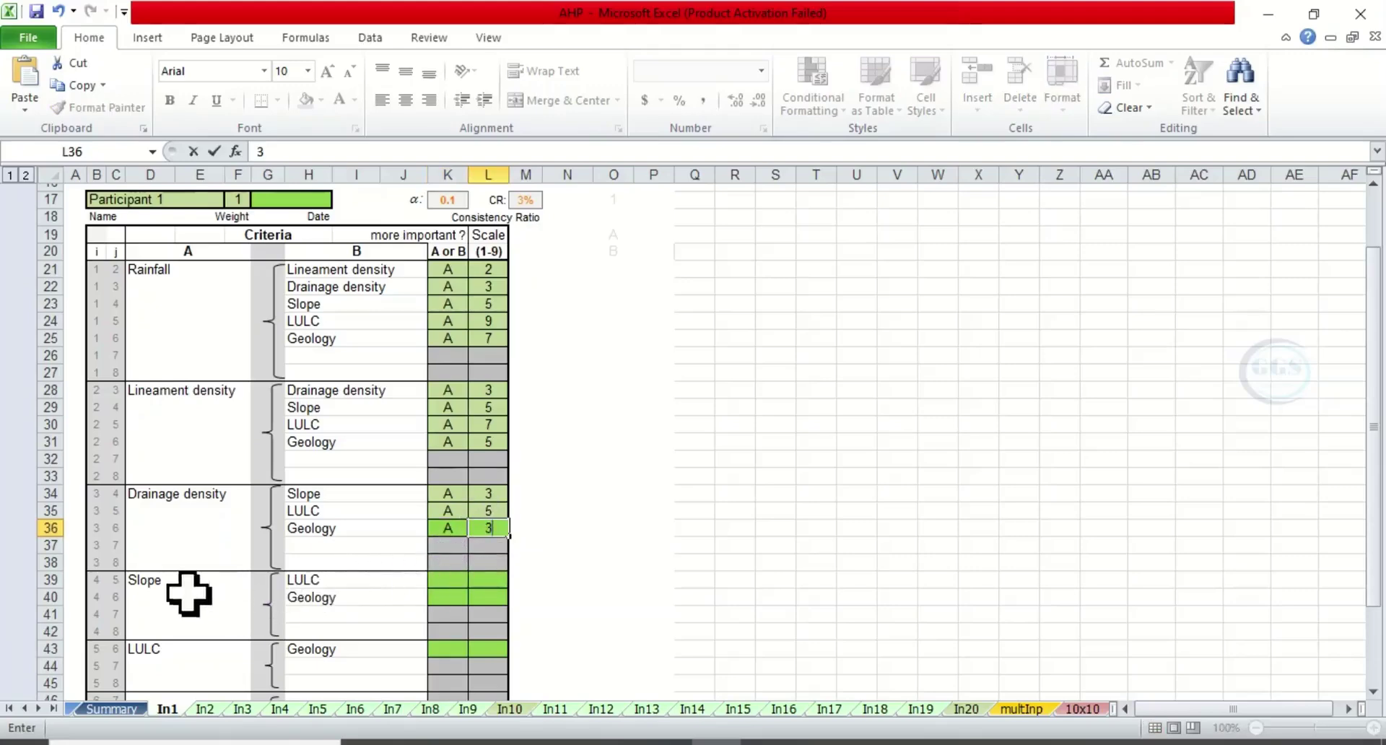
# Step: Rate Slope (A) as more important than LULC with scale 5
pyautogui.click(454, 580)
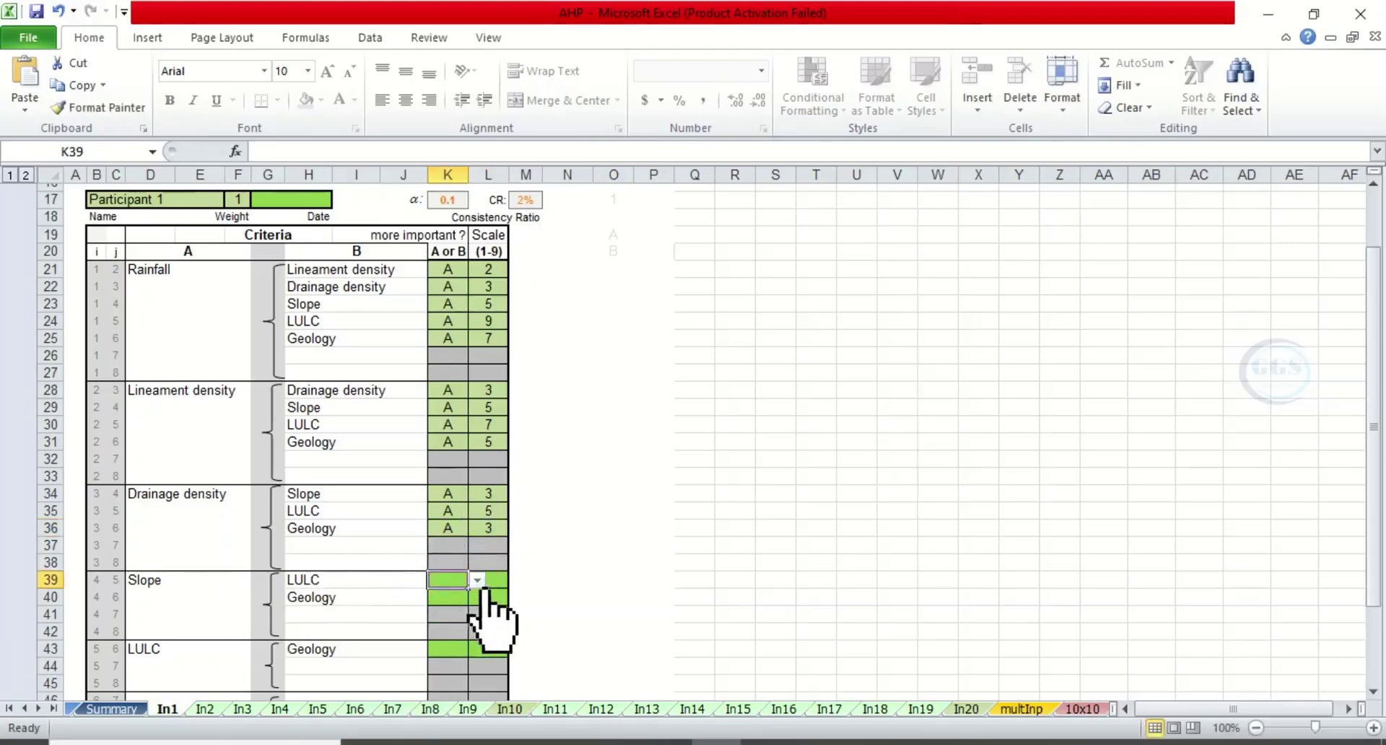
pyautogui.click(477, 580)
pyautogui.click(449, 593)
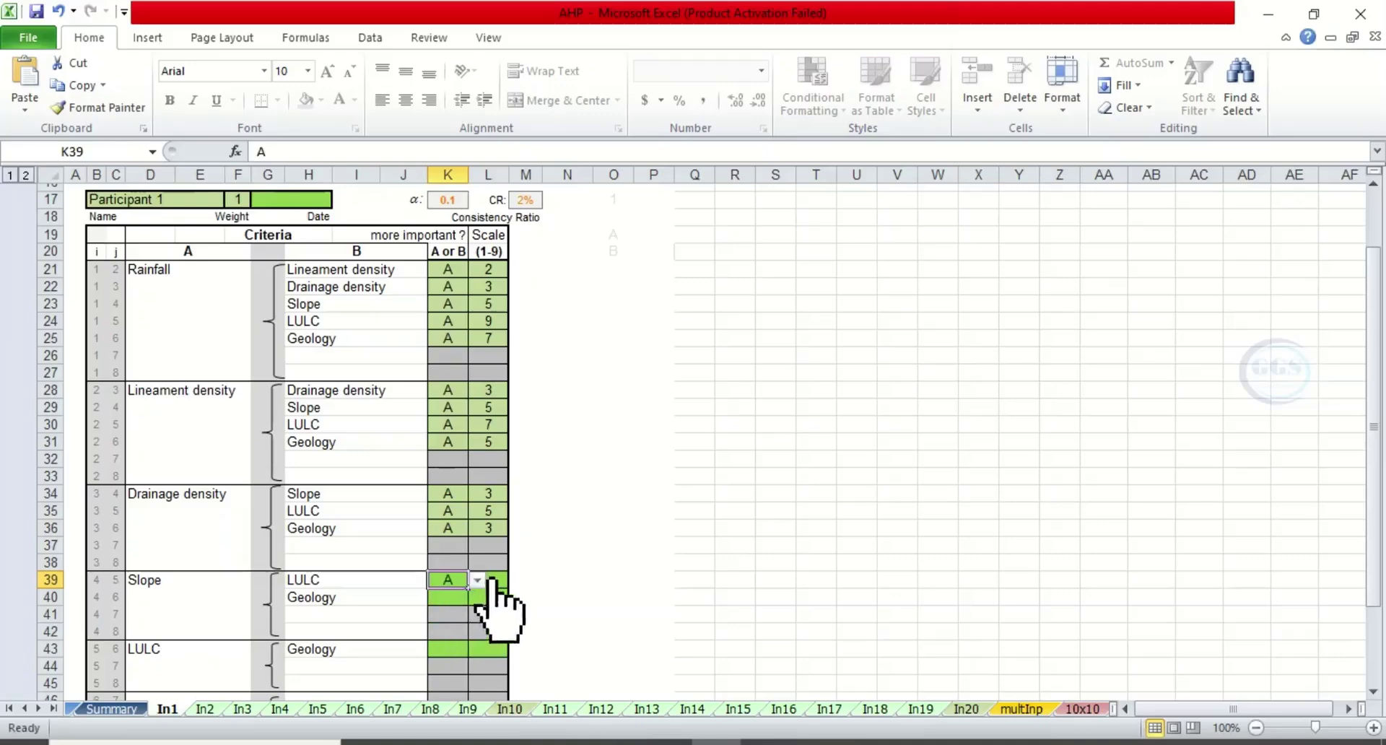
pyautogui.click(477, 580)
pyautogui.press('Escape')
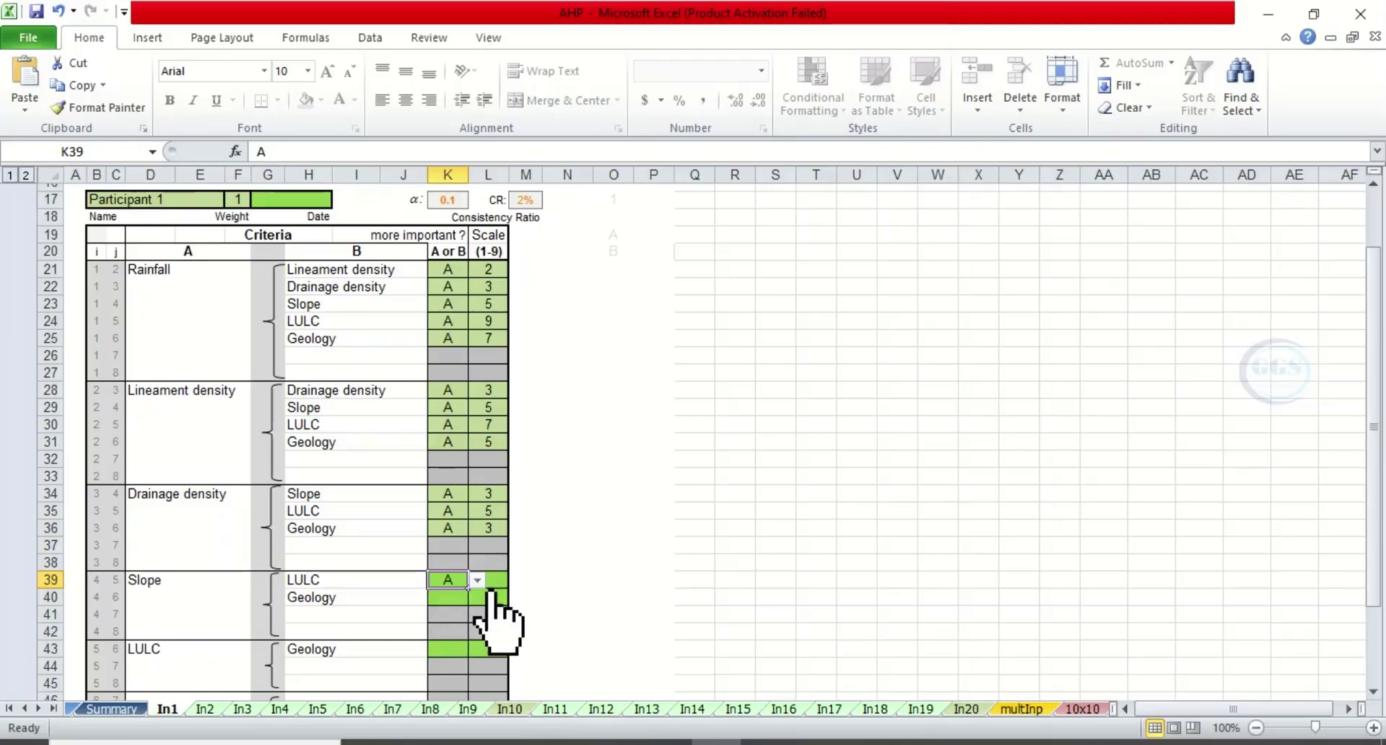
pyautogui.click(488, 579)
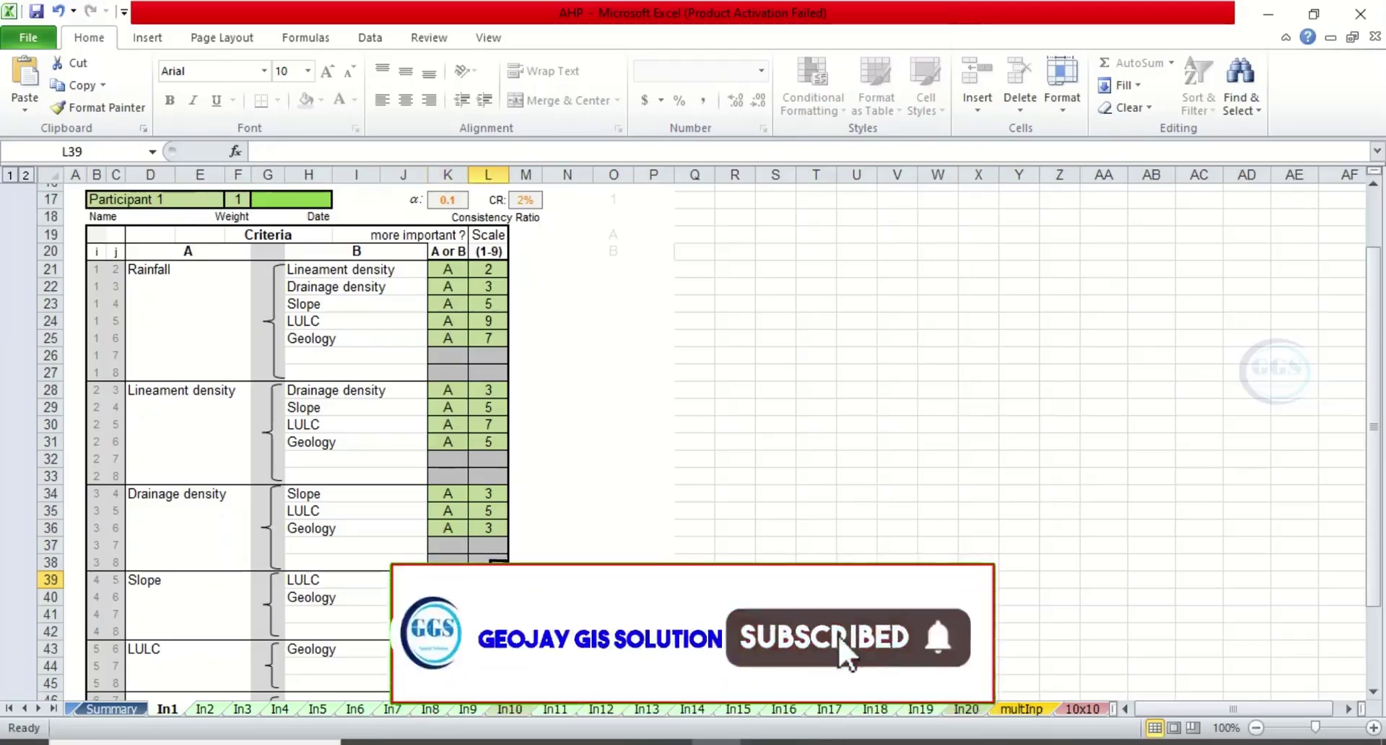
pyautogui.write('3')
# Step: Rate Slope (A) as more important than Geology with scale 3
pyautogui.click(455, 601)
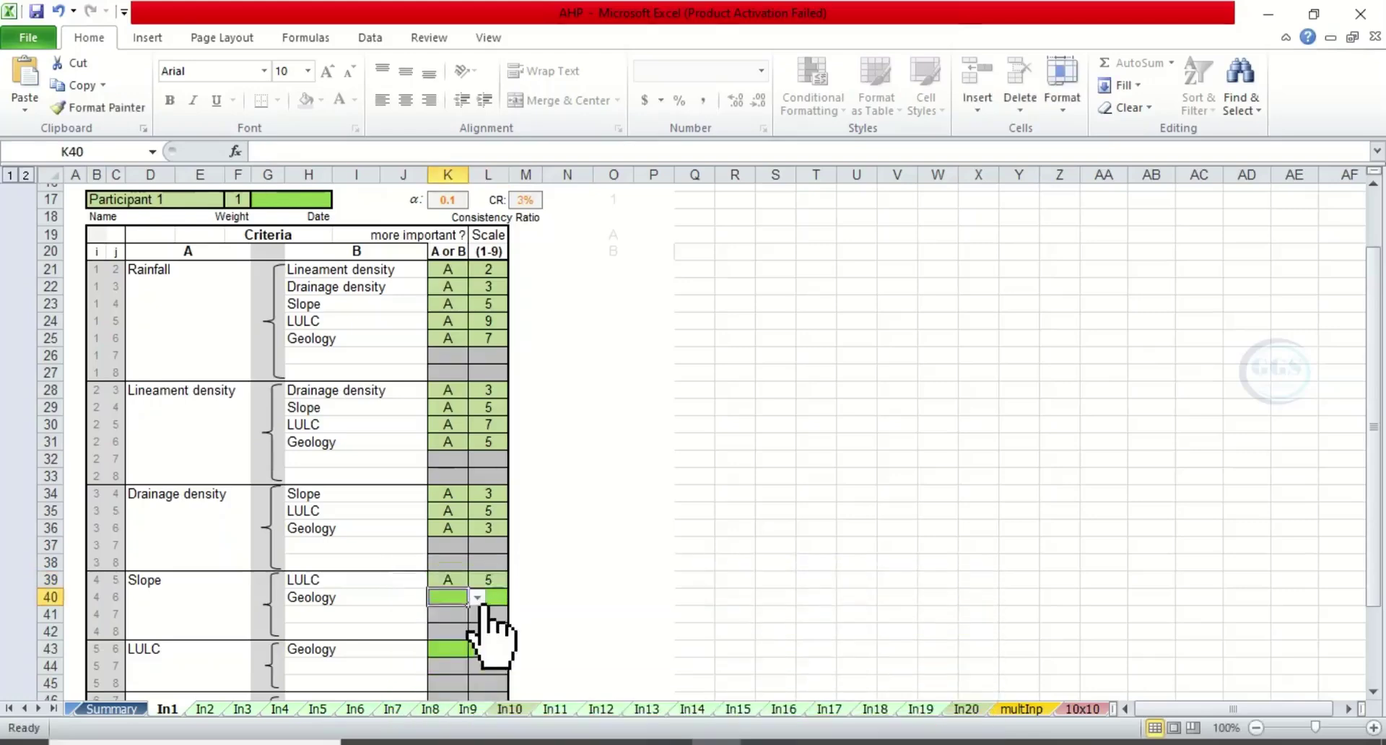
pyautogui.click(477, 596)
pyautogui.click(442, 613)
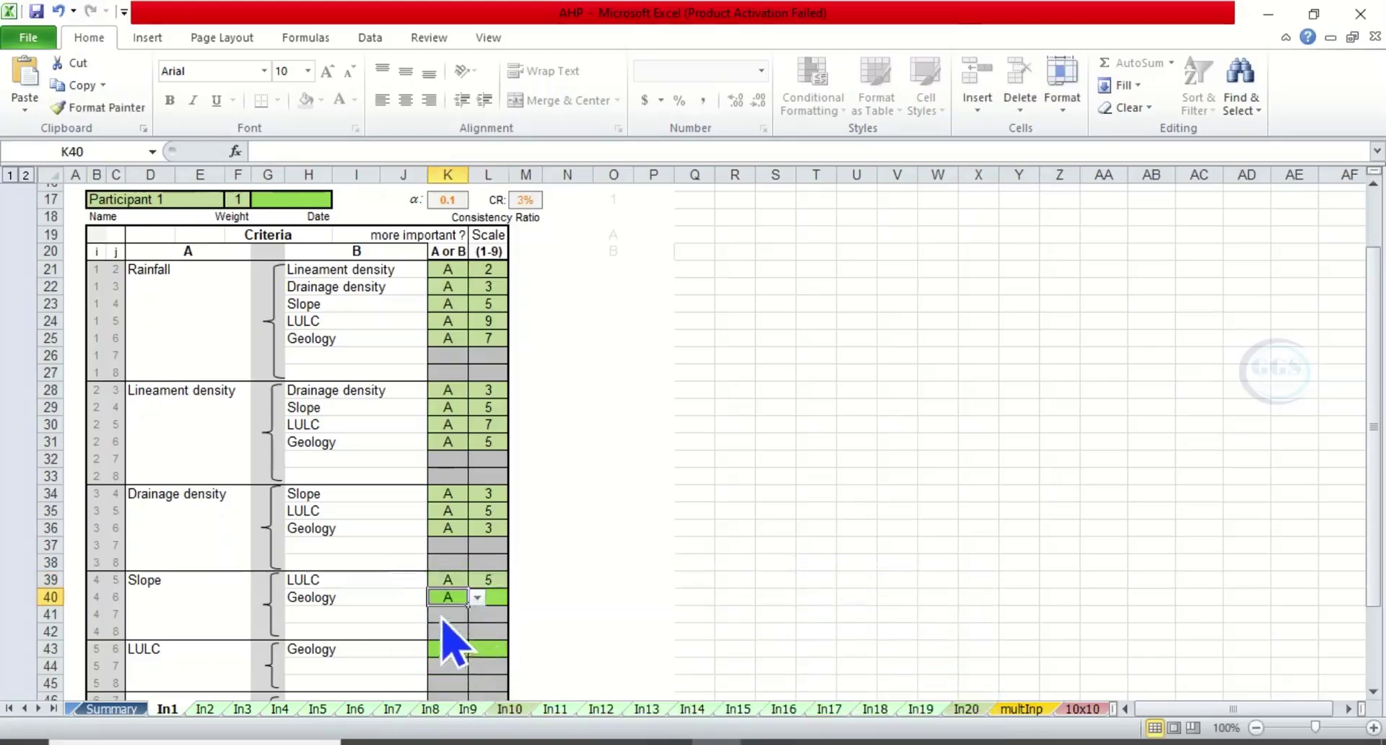
pyautogui.click(491, 599)
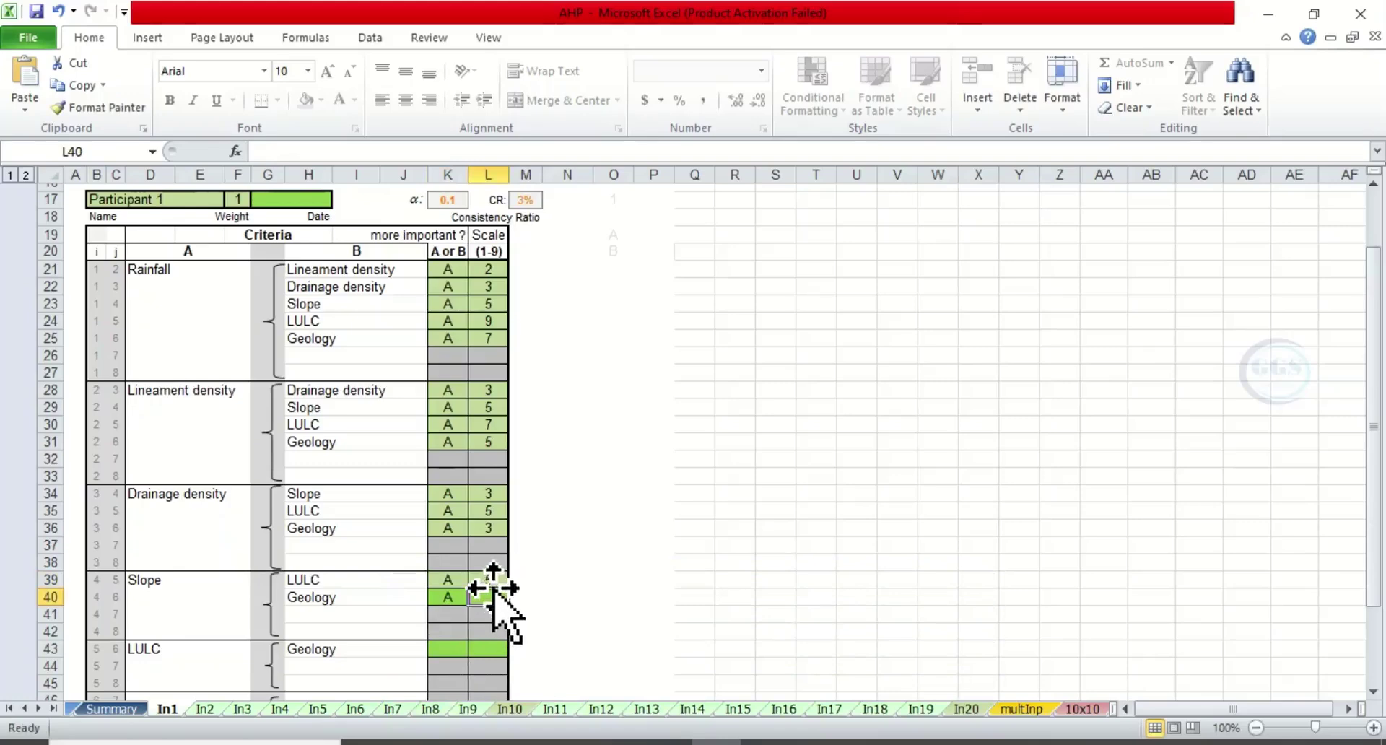
pyautogui.write('3')
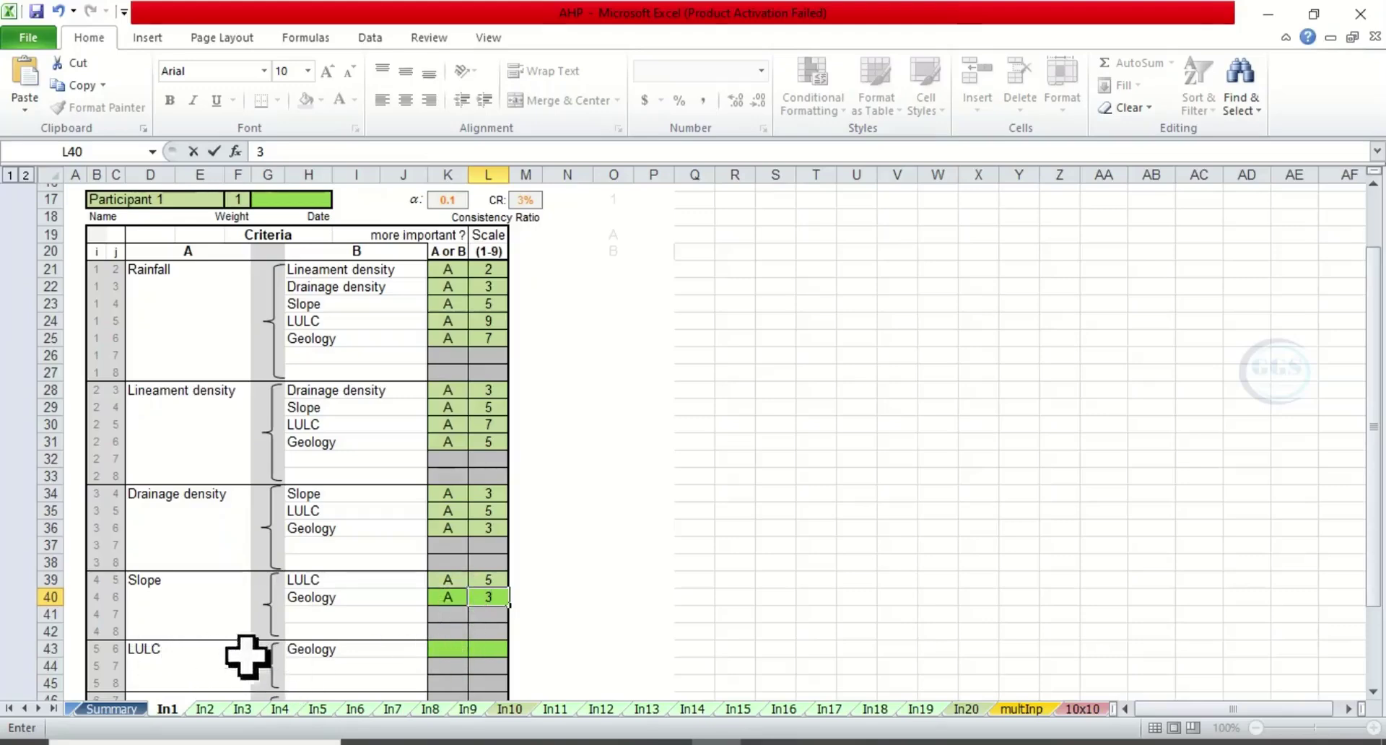
# Step: Rate LULC (A) as more important than Geology with scale 2
pyautogui.click(453, 653)
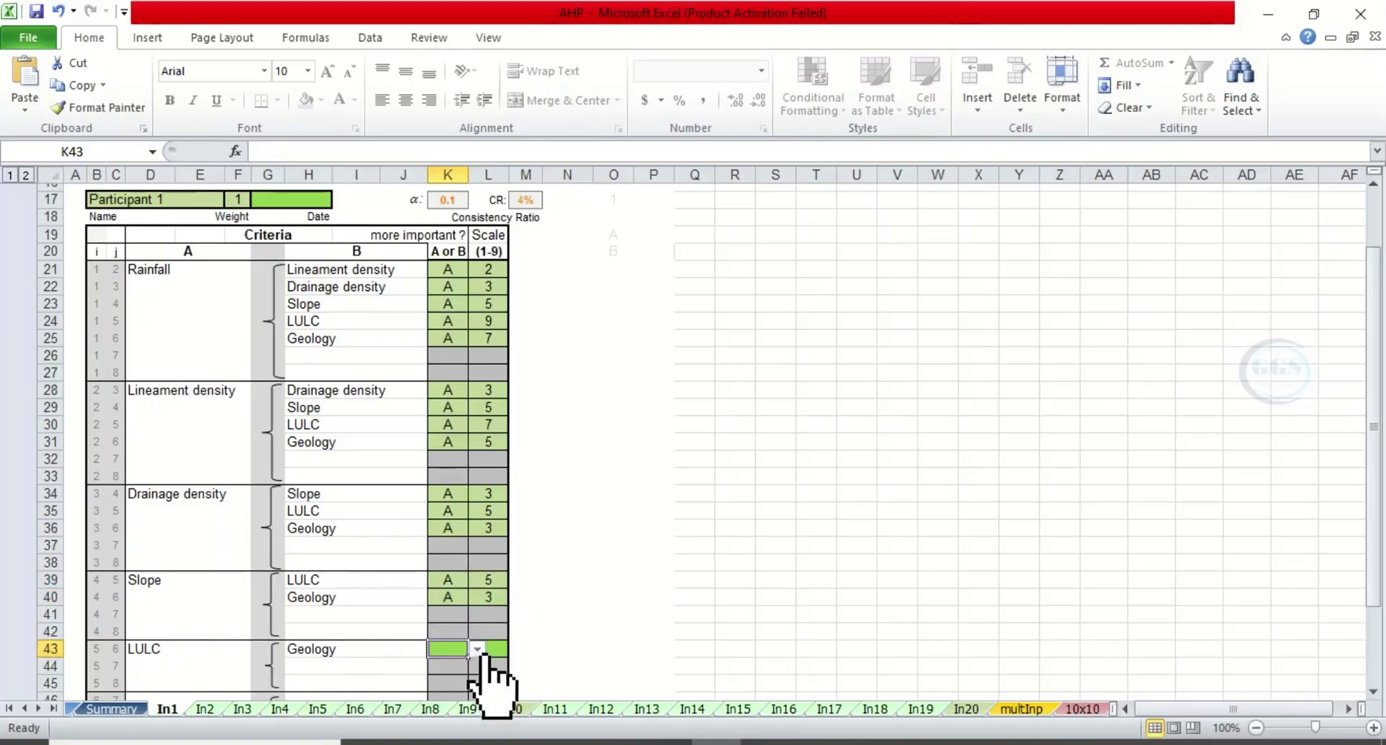
pyautogui.click(477, 649)
pyautogui.click(447, 661)
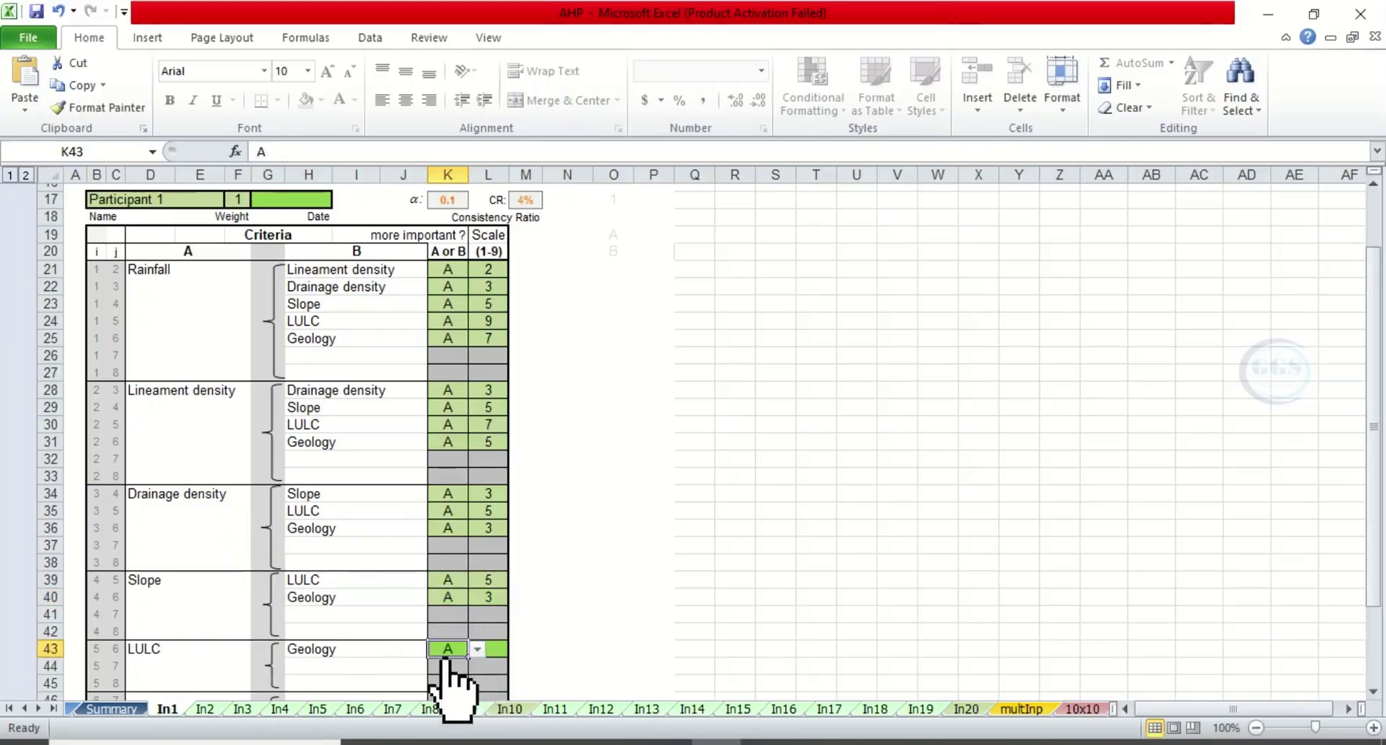
pyautogui.click(491, 648)
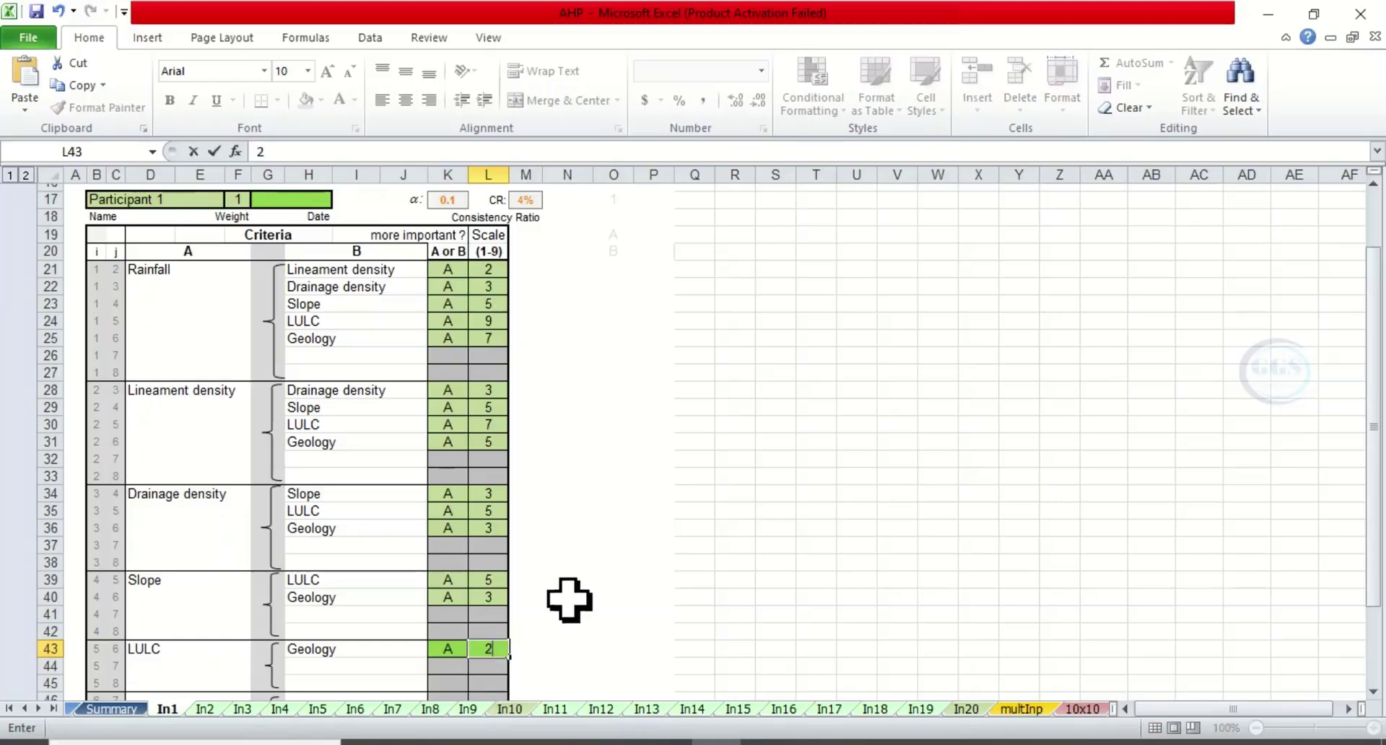
pyautogui.hotkey('ctrl', 'Return')
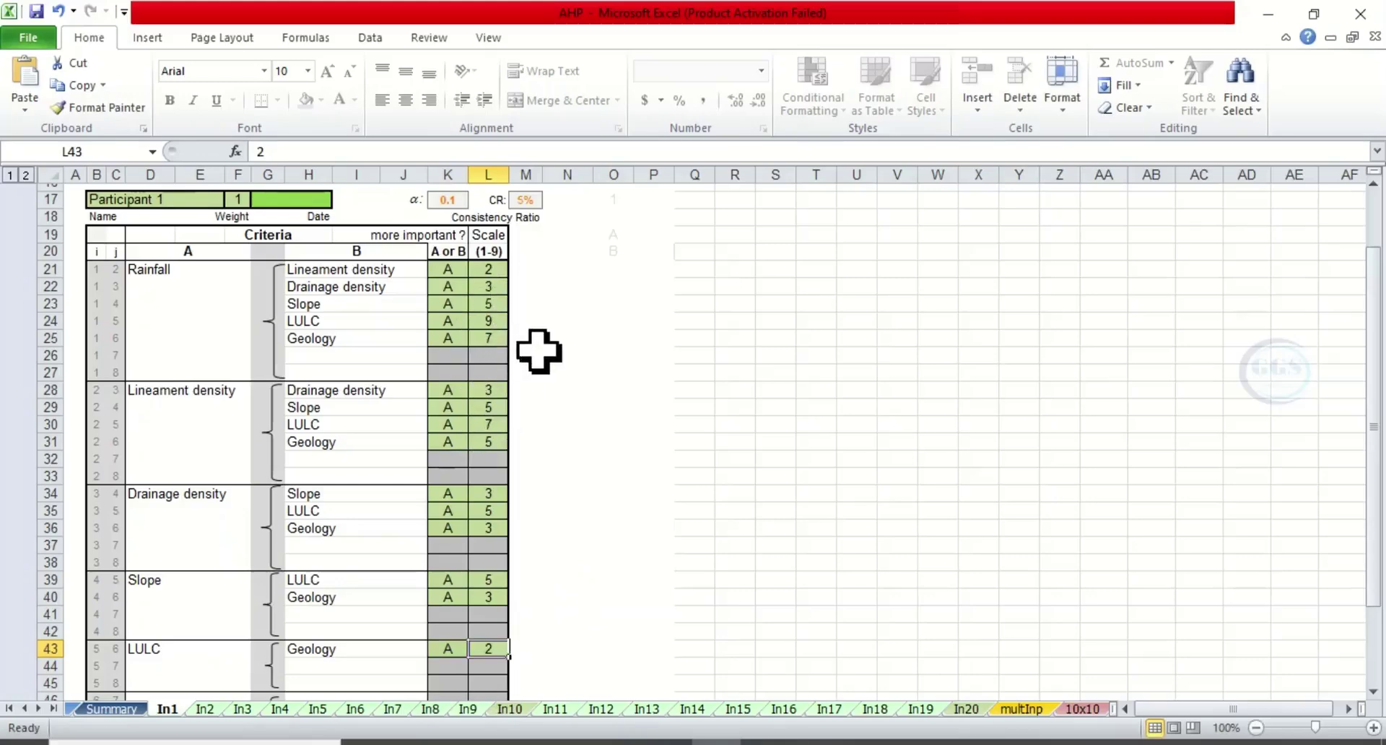
# Step: Examine the criteria weights, consistency ratio, comparison matrix and normalized principal eigenvector on the Summary sheet
pyautogui.scroll(1, 538, 363)
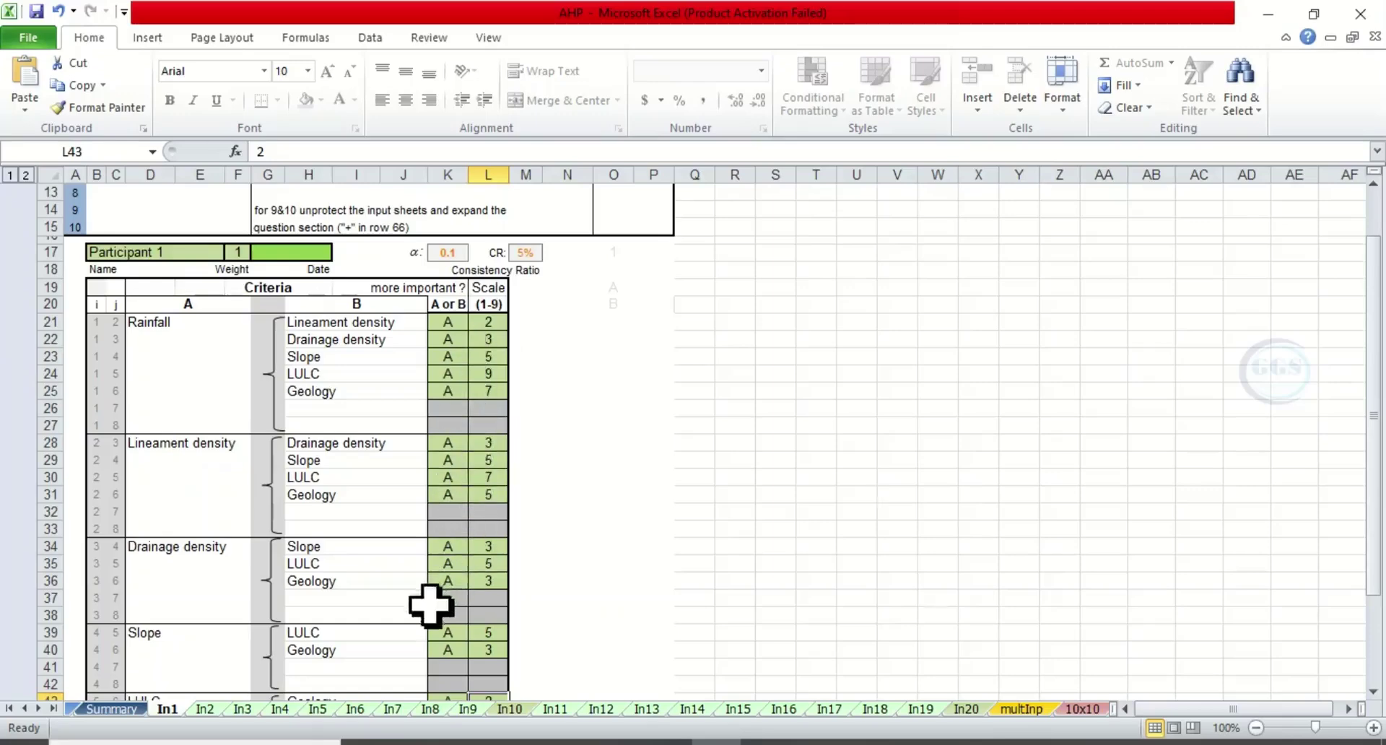
pyautogui.click(112, 709)
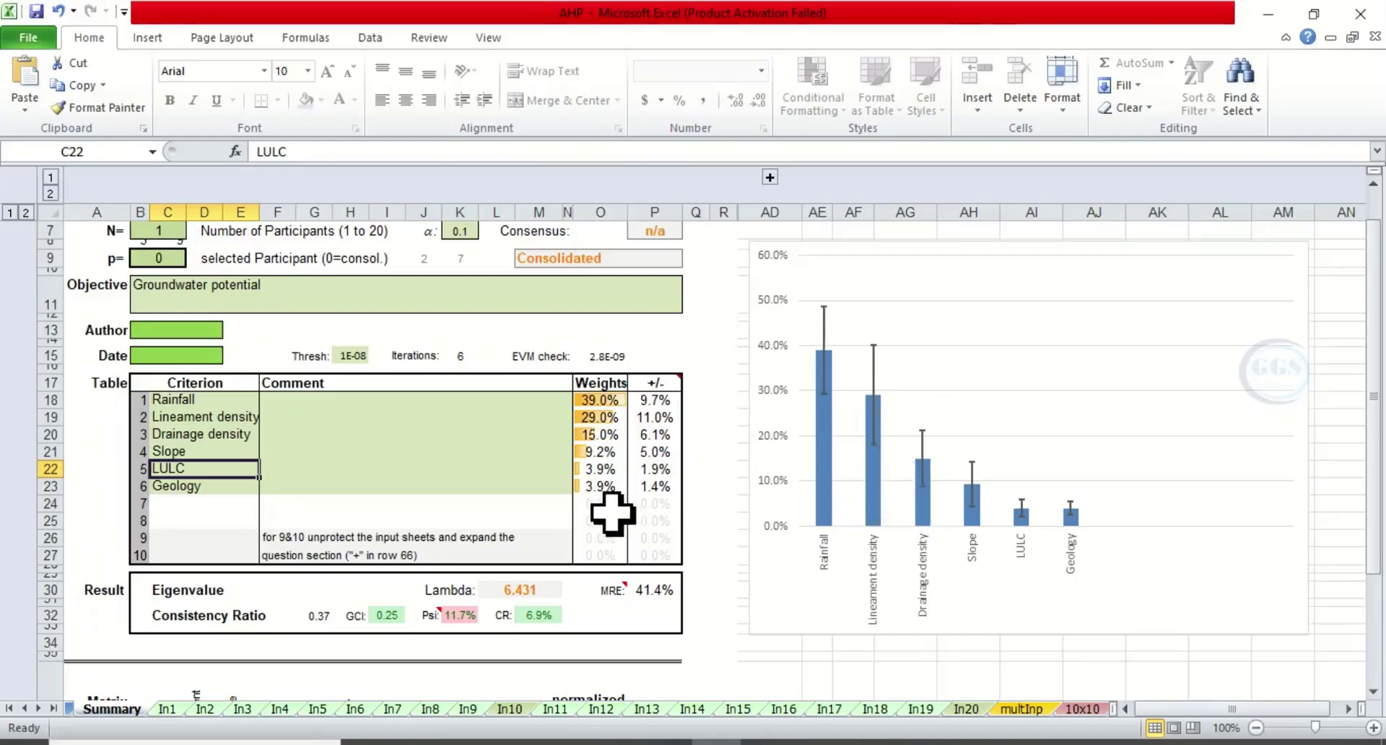
pyautogui.scroll(-5, 609, 518)
pyautogui.scroll(-2, 609, 518)
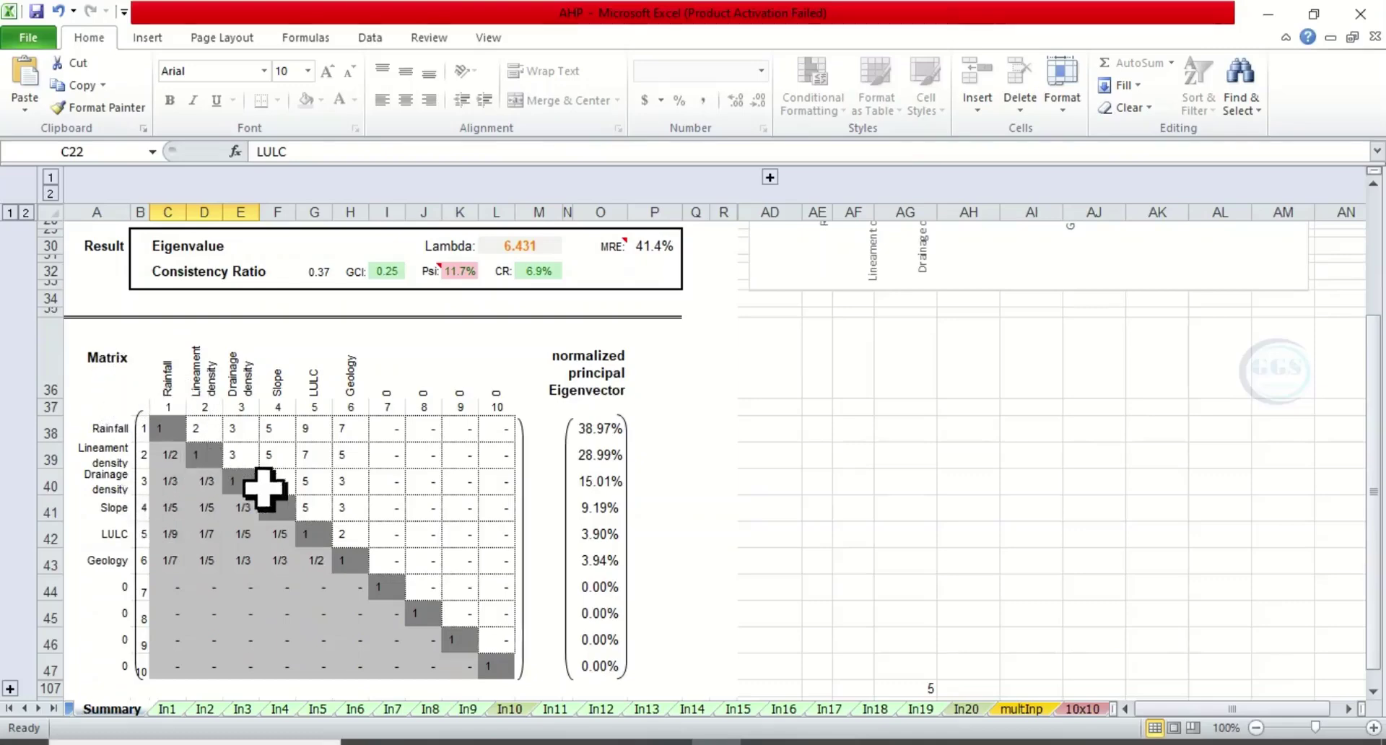
pyautogui.scroll(-1, 265, 490)
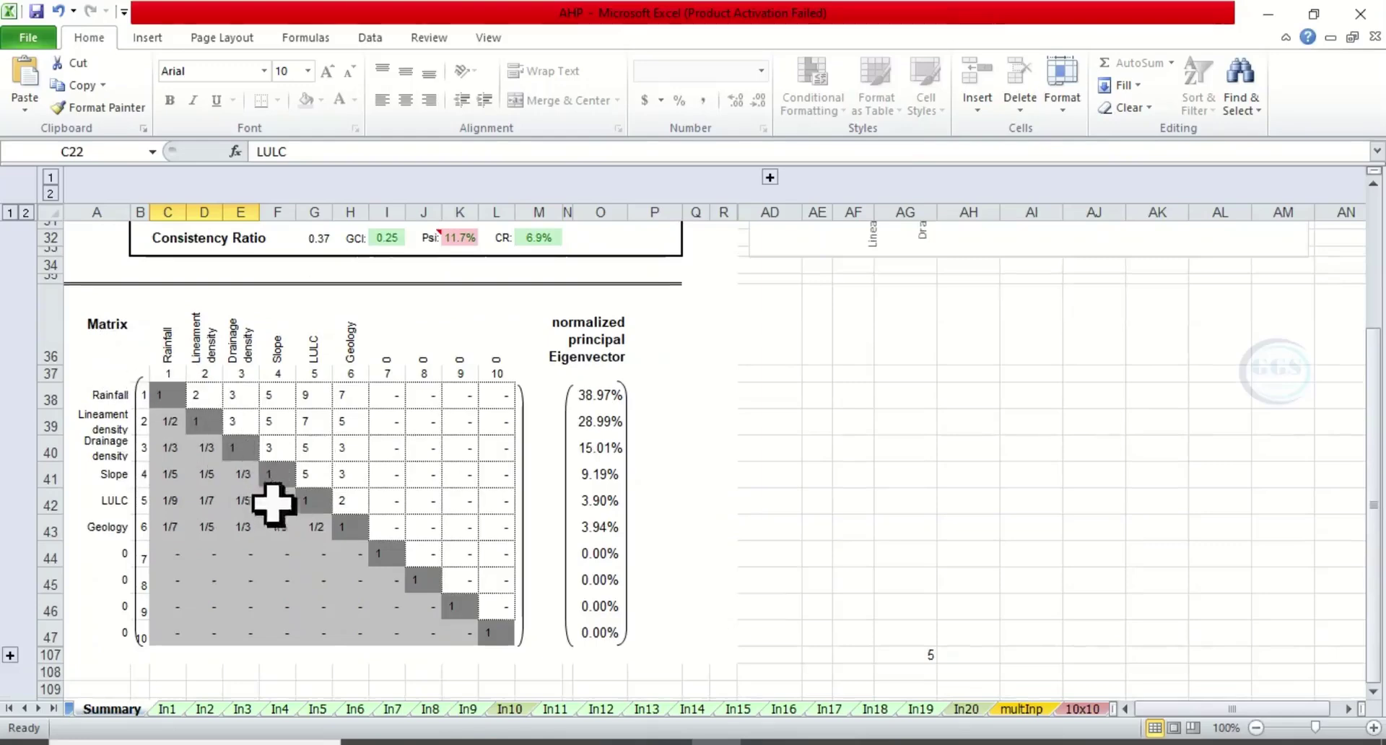
pyautogui.scroll(4, 352, 523)
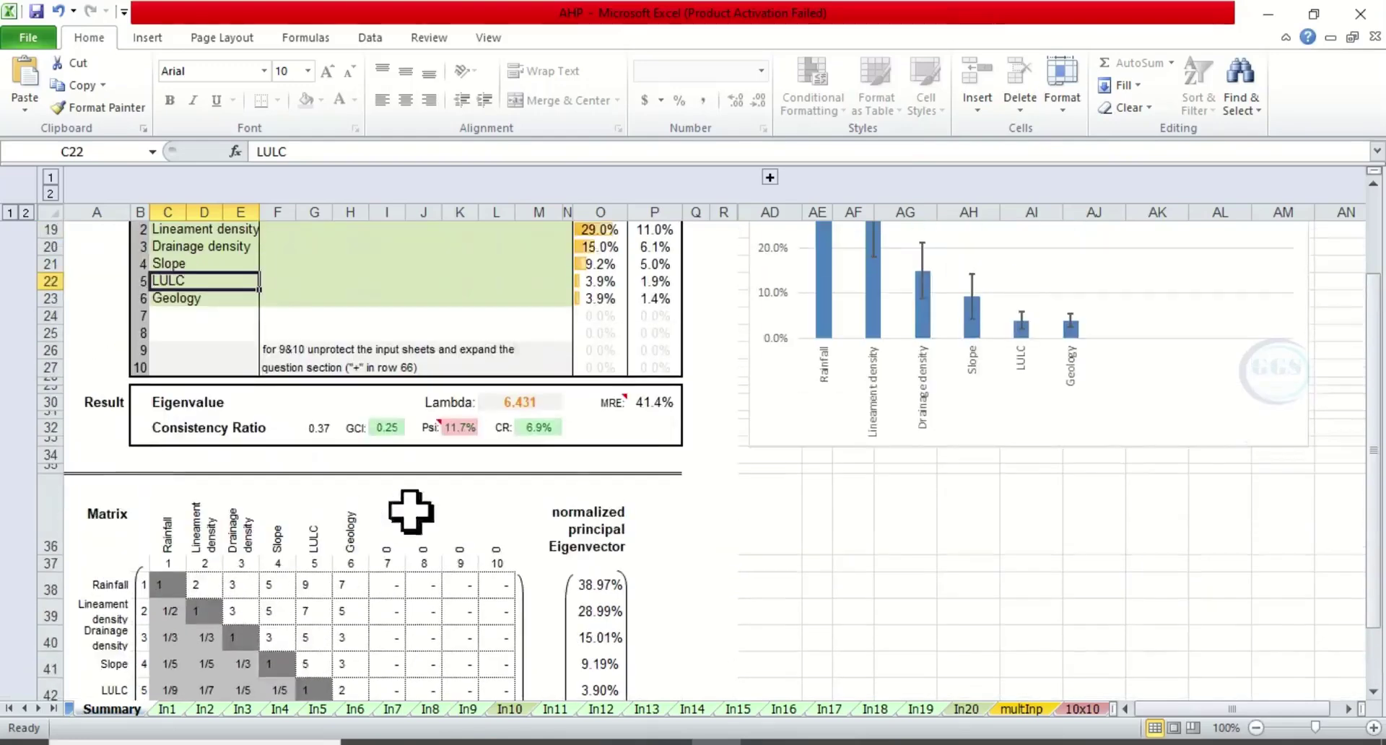
pyautogui.scroll(1, 521, 447)
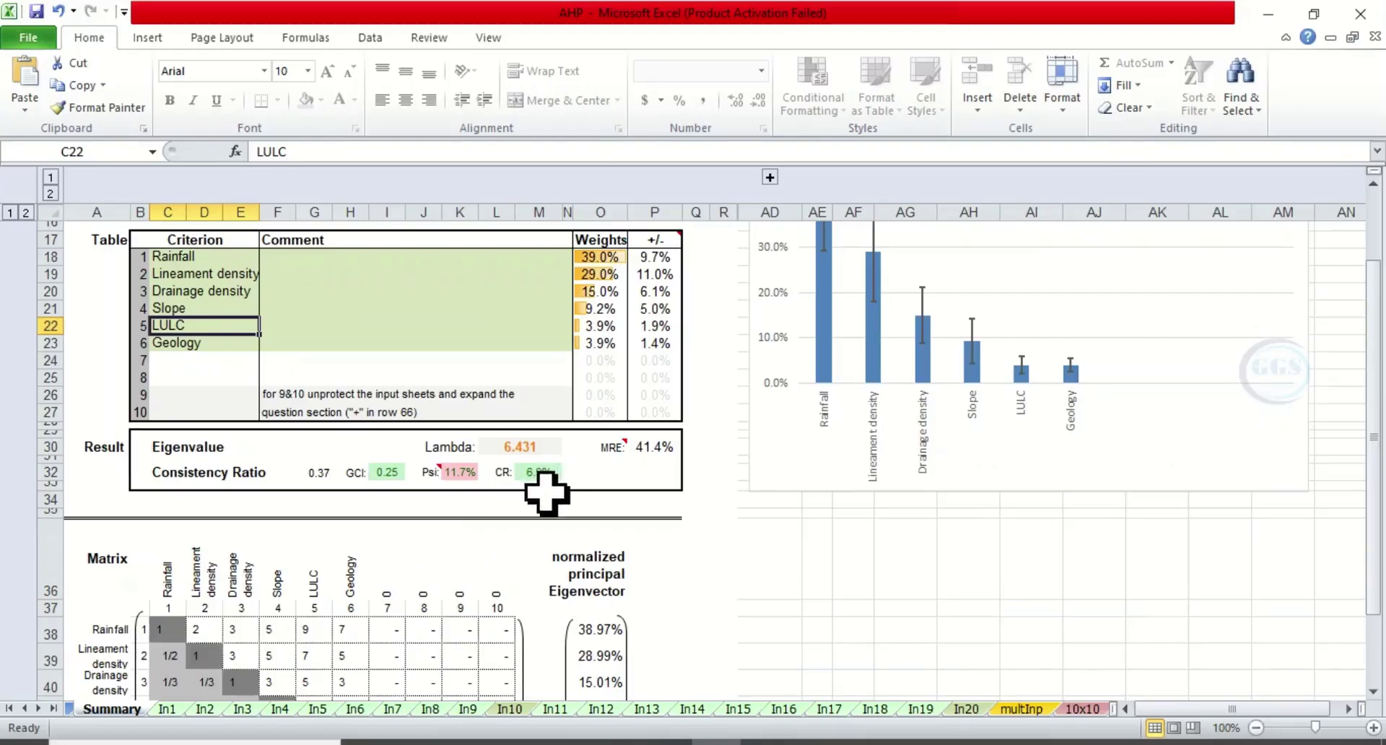
pyautogui.scroll(3, 546, 493)
pyautogui.scroll(3, 546, 493)
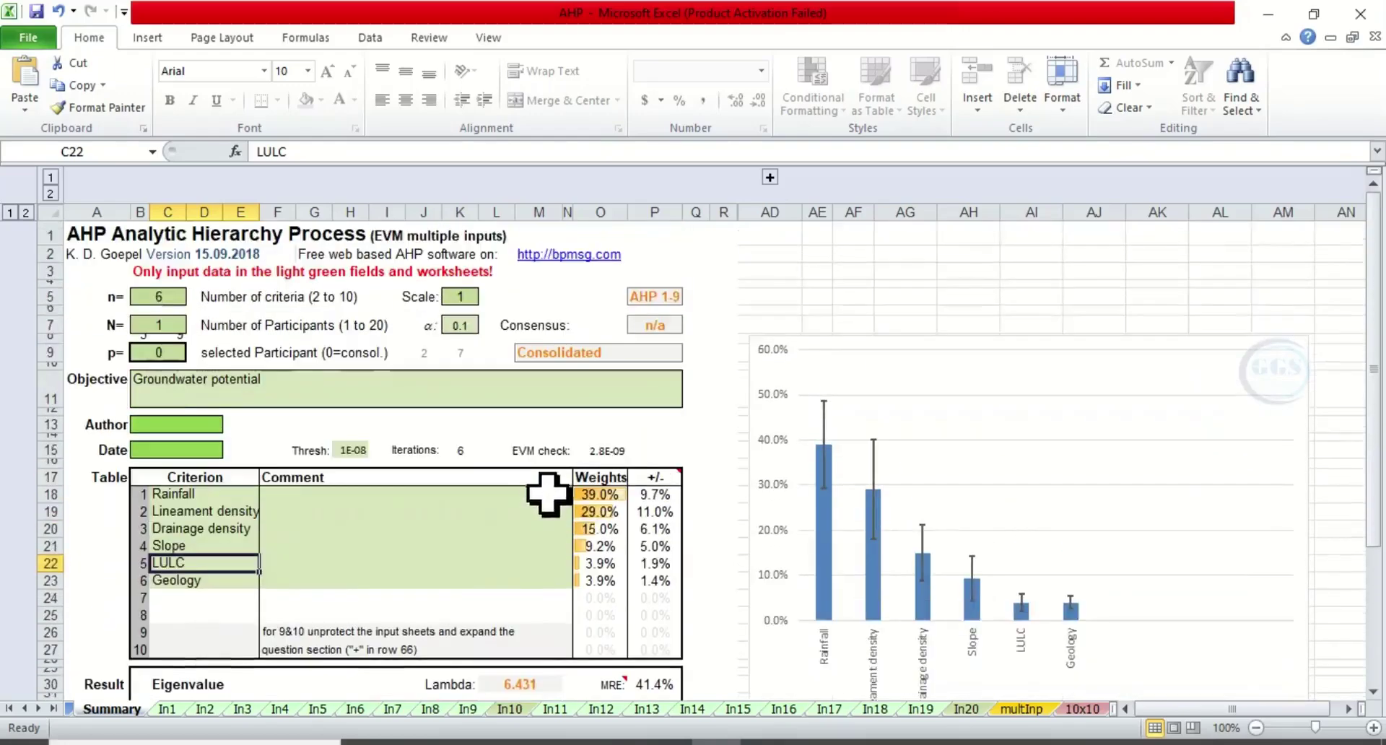
pyautogui.scroll(-3, 549, 494)
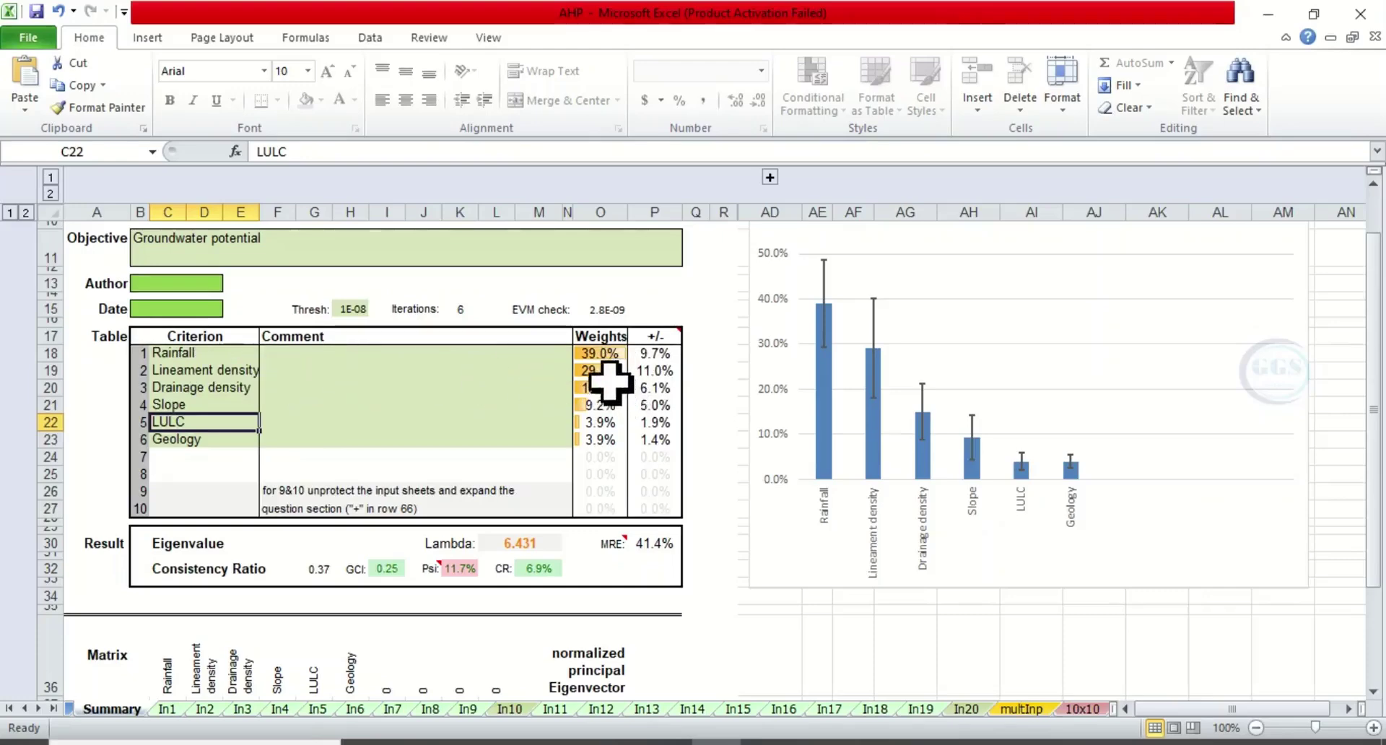
pyautogui.click(688, 741)
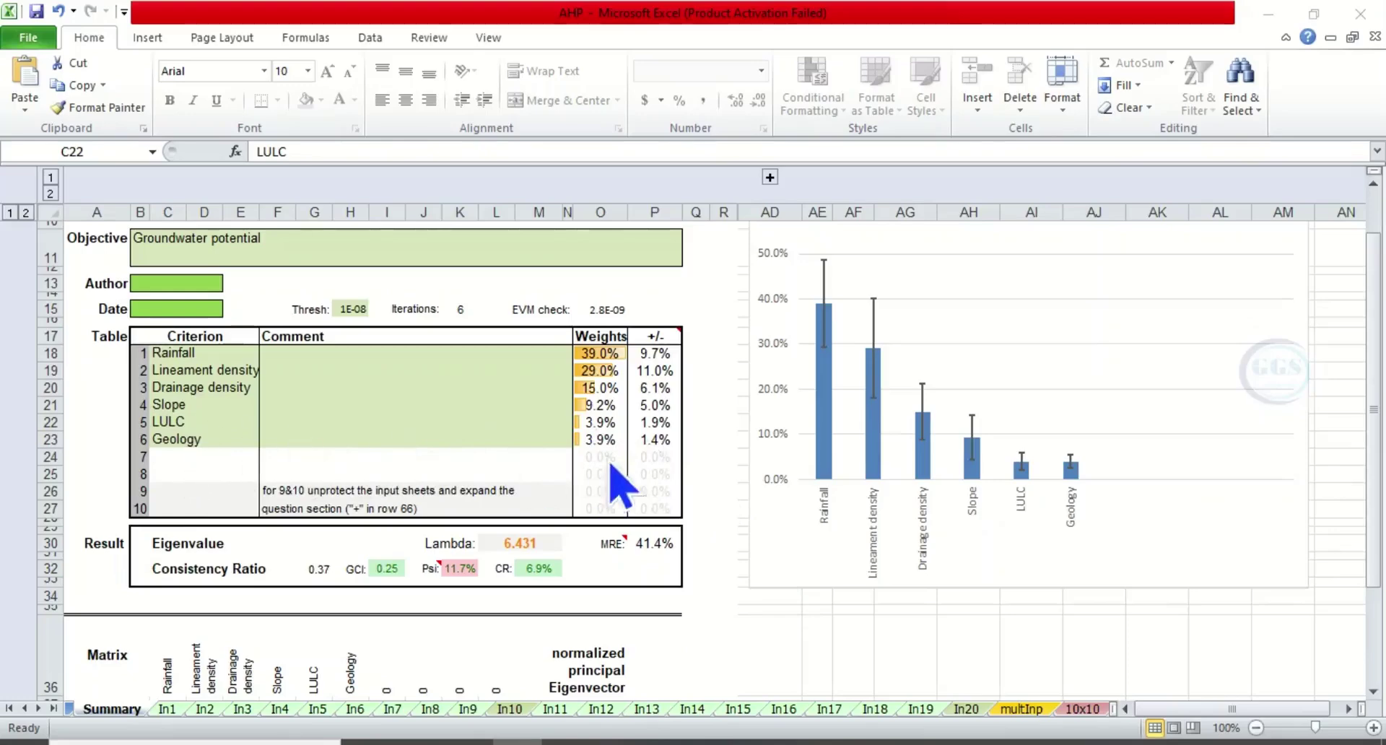
pyautogui.click(598, 441)
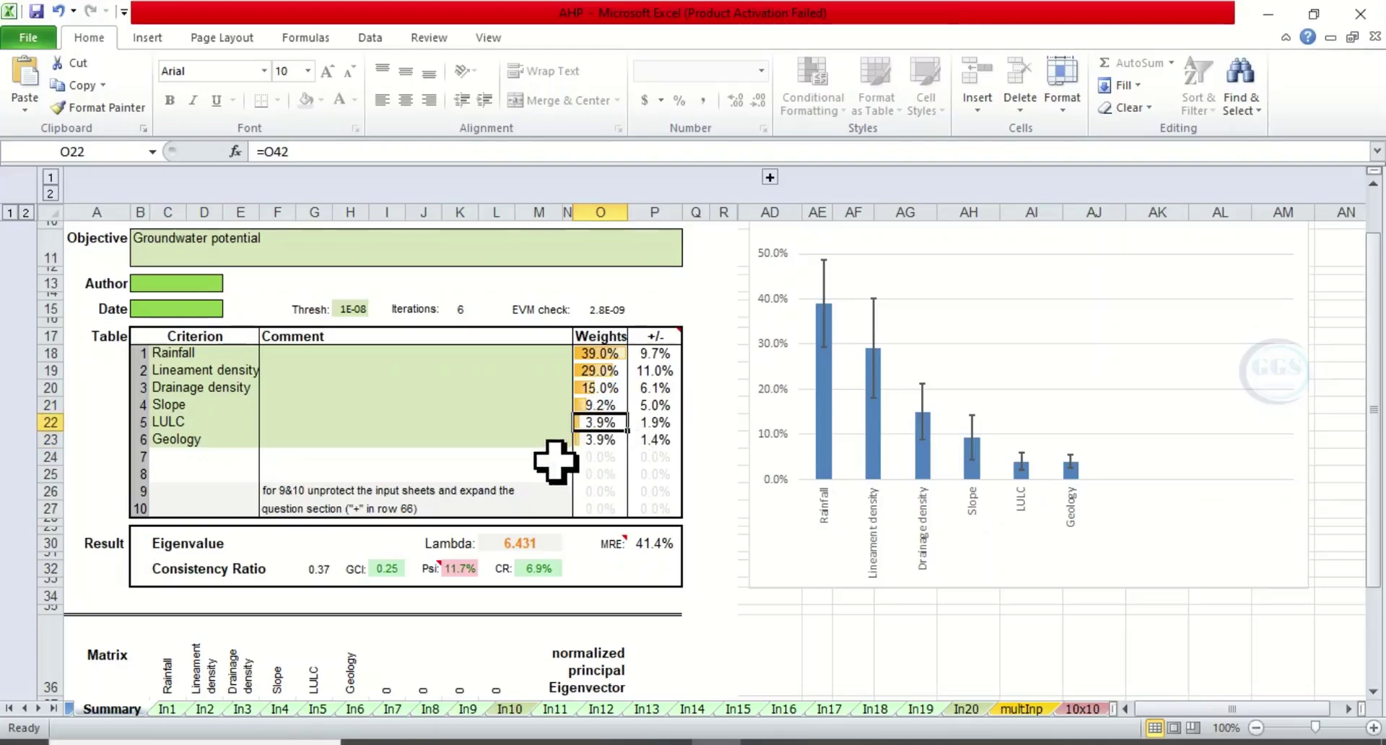
# Step: Review Participant 1's comparisons on the In1 sheet and switch to the Exercise presentation in PowerPoint
pyautogui.click(172, 711)
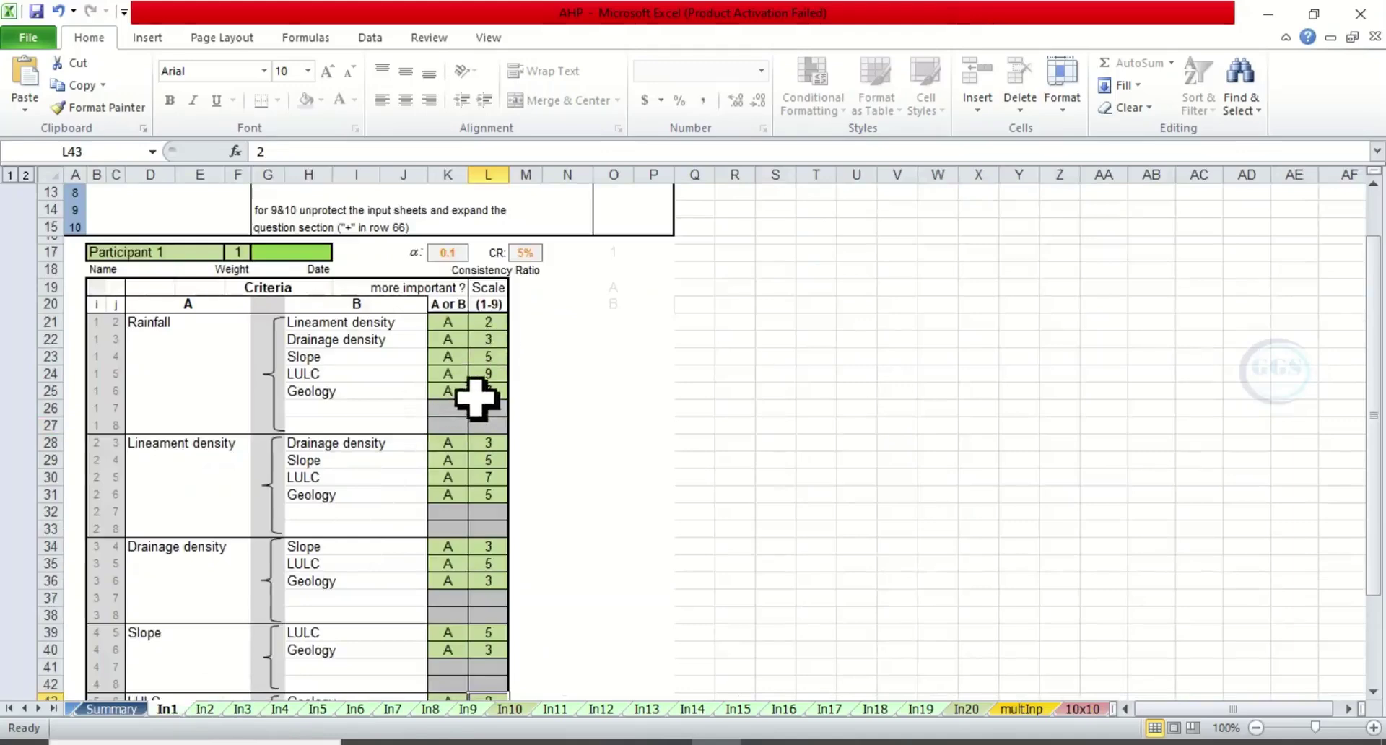
pyautogui.moveTo(713, 743)
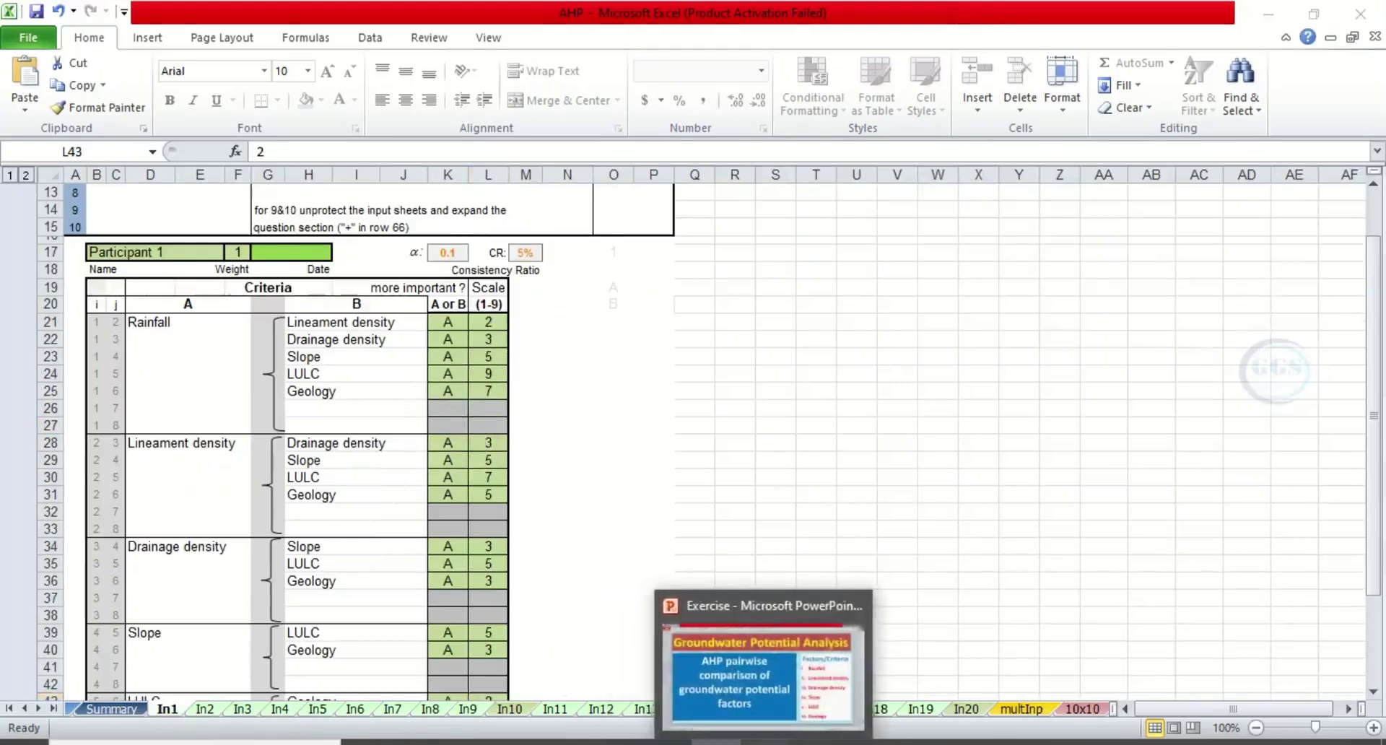
pyautogui.click(767, 742)
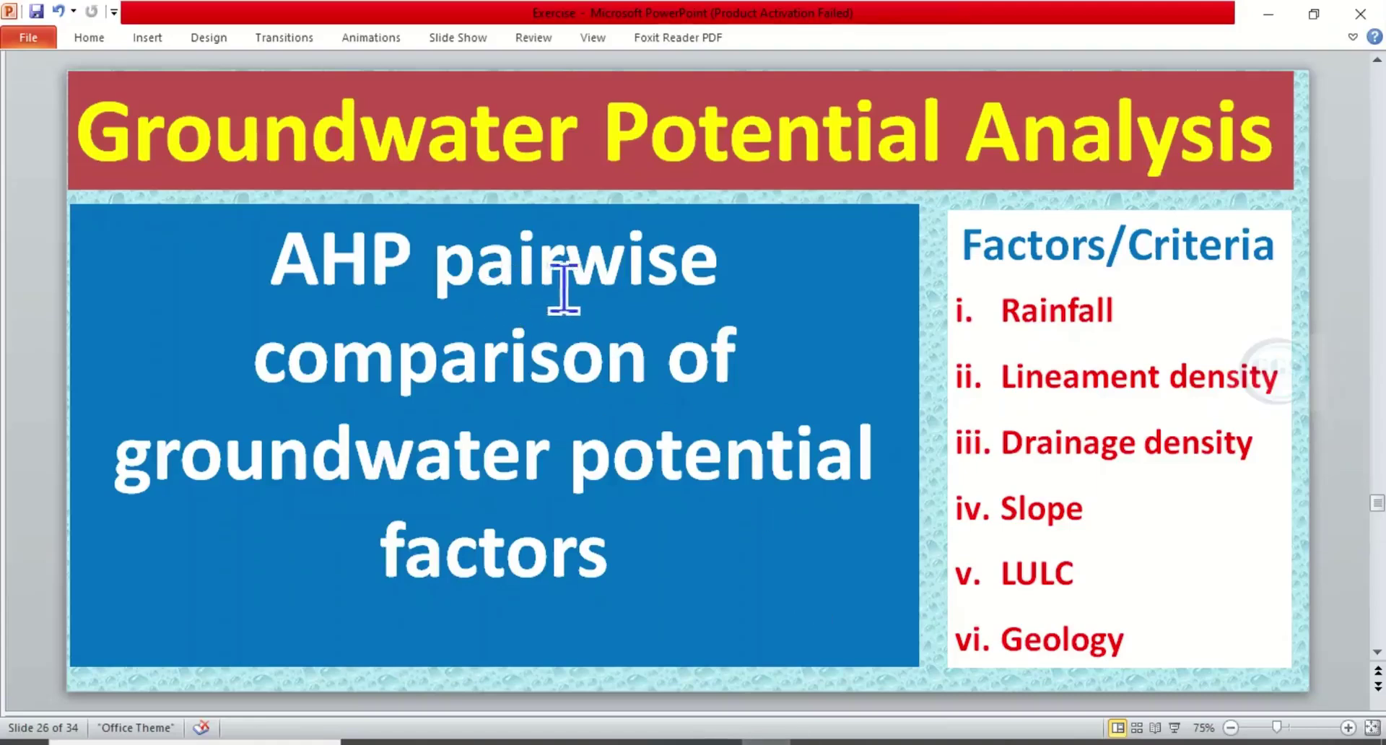